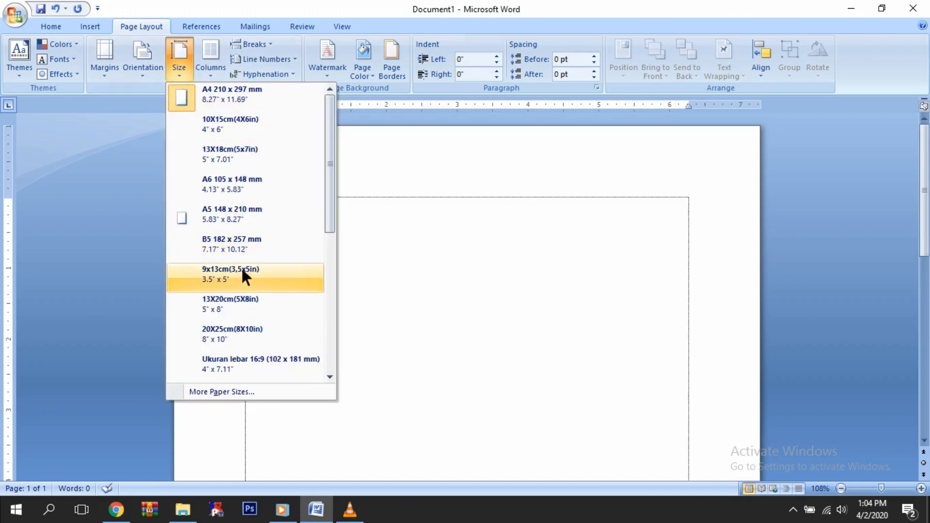
Enter a custom 21 × 33 cm paper size in Page Setup, then cancel without applying it.
click(260, 391)
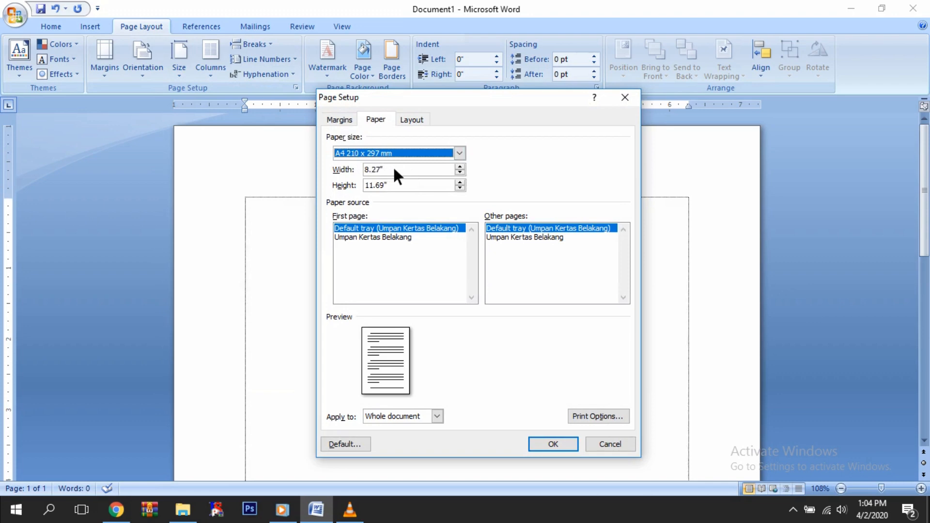
key(Tab)
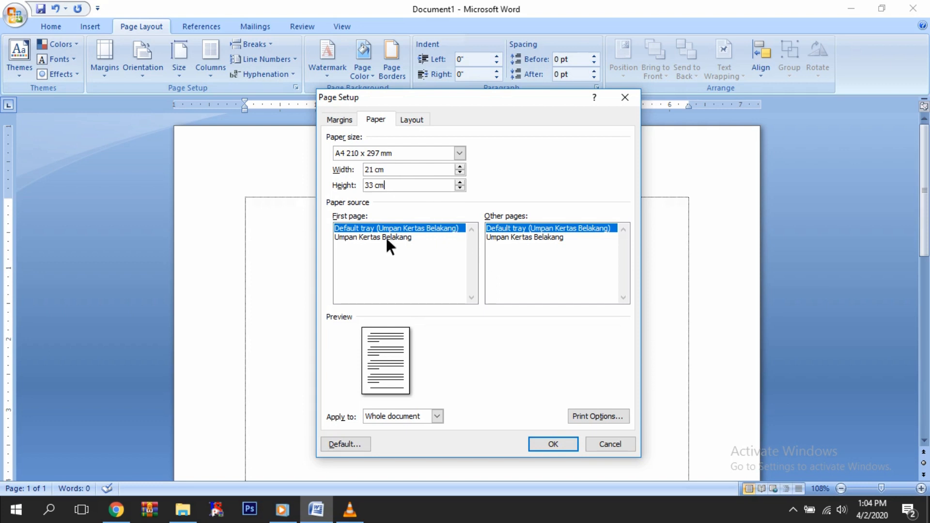
click(623, 441)
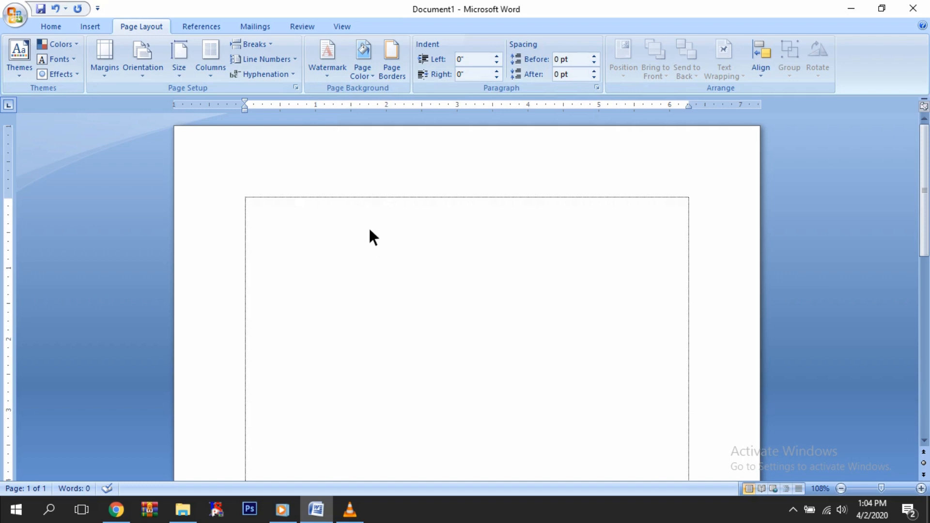
Enter 2.5 cm for the top, bottom, left and right margins in Custom Margins.
click(111, 71)
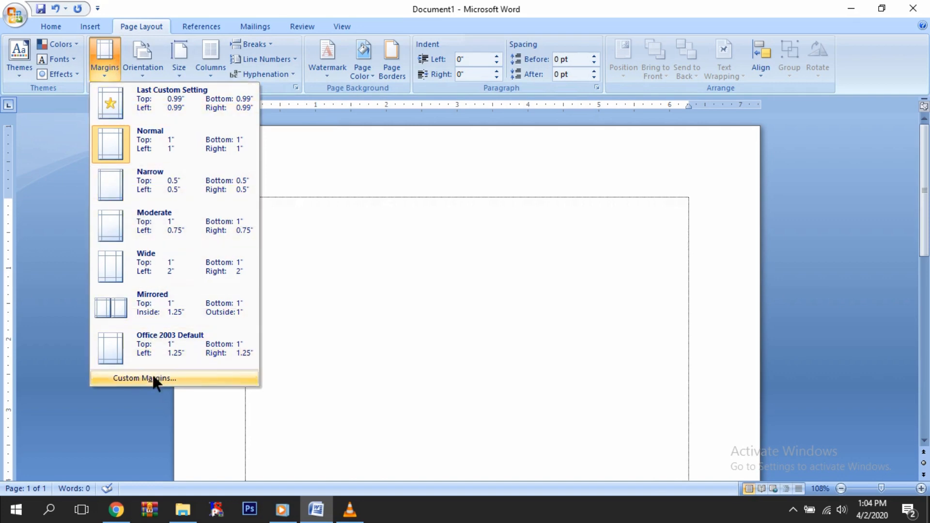
click(180, 379)
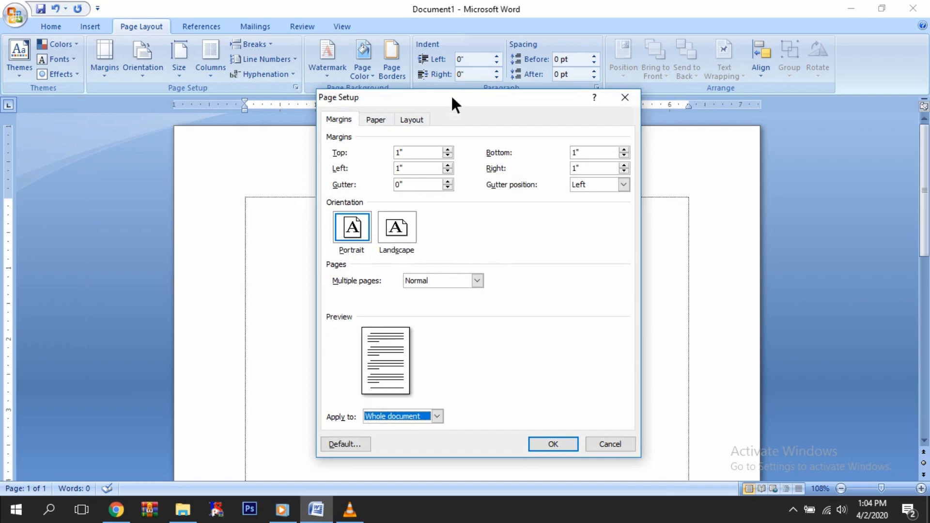
drag(452, 97, 430, 126)
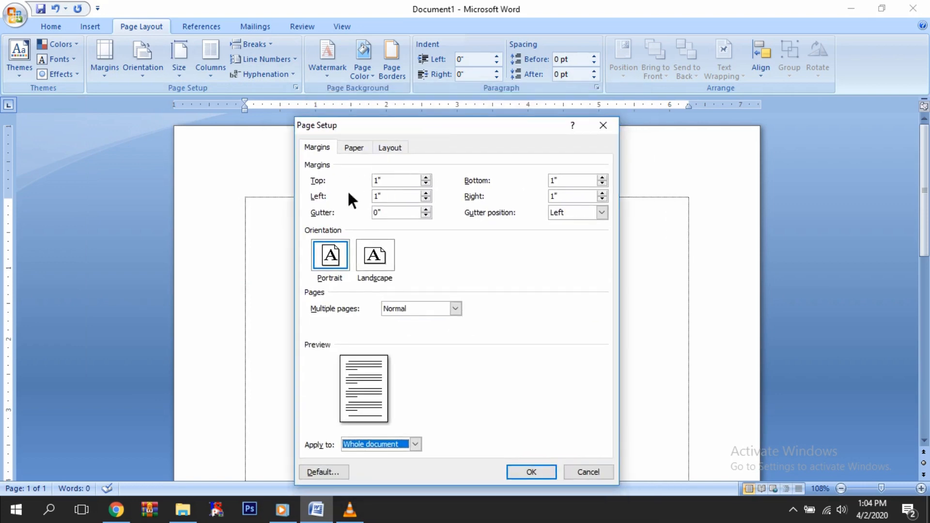
drag(387, 181, 373, 181)
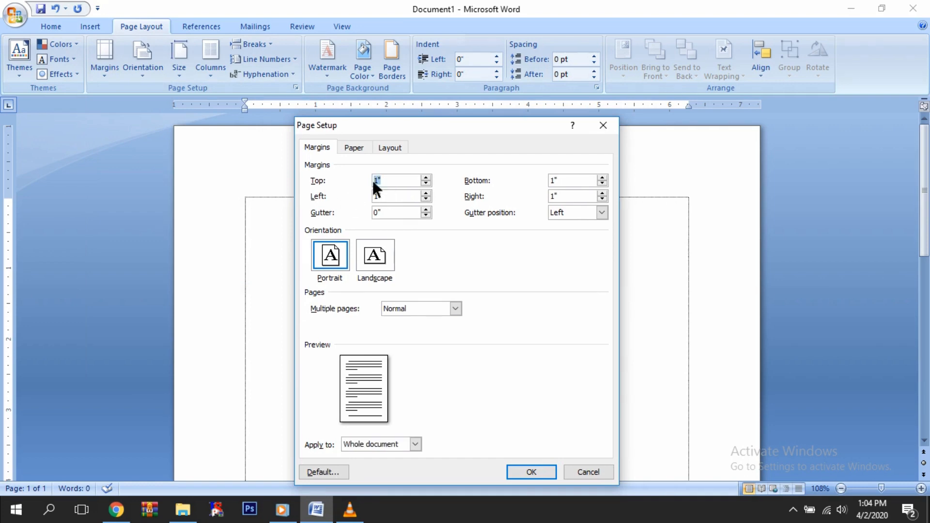
text(2.5)
click(567, 183)
text(2.5 cm)
drag(578, 197, 543, 193)
text(2.5 cm)
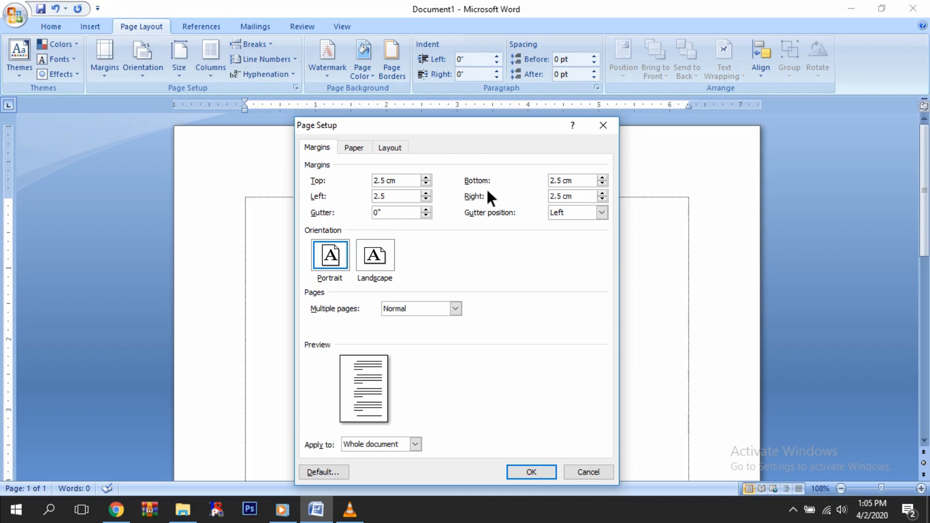
click(398, 194)
mouse_move(446, 125)
mouse_down()
mouse_move(458, 118)
mouse_move(457, 139)
mouse_up()
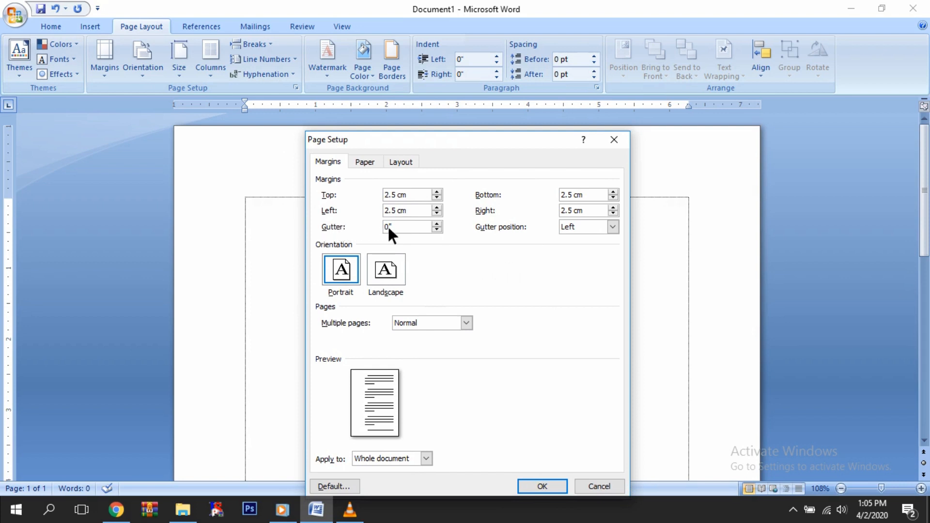
click(400, 229)
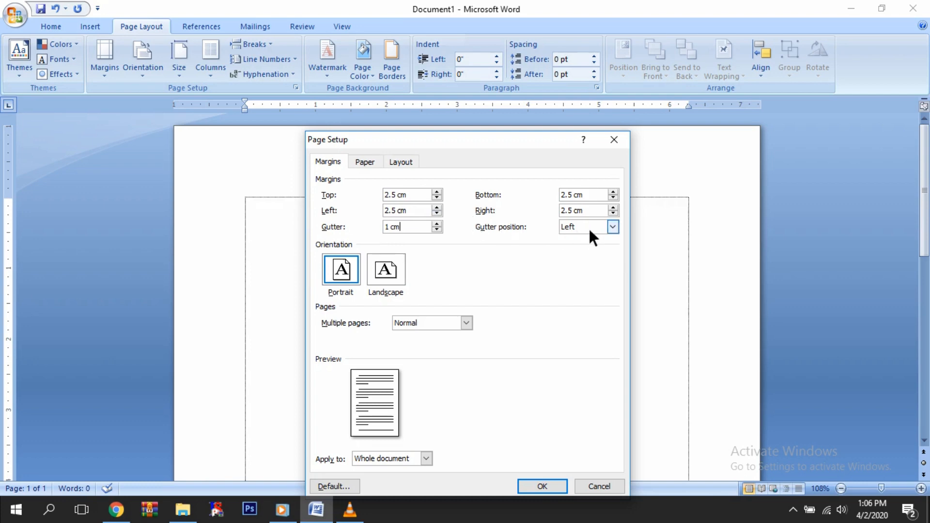
Keep the 1 cm gutter on the left and apply the 2.5 cm margins.
click(614, 226)
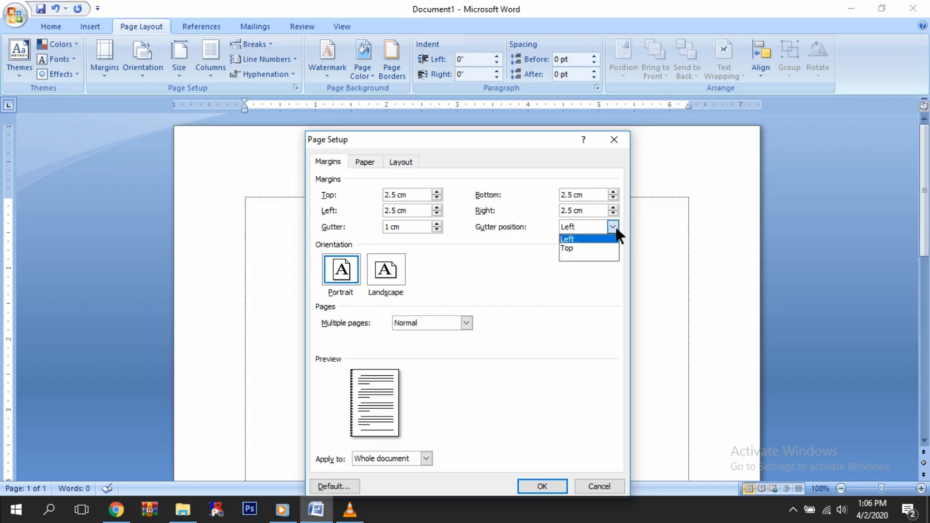
click(594, 238)
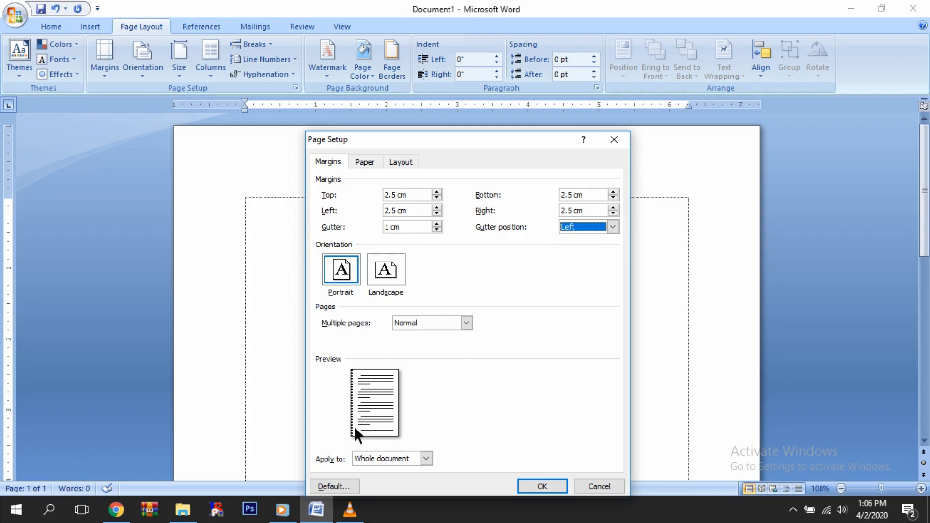
click(613, 227)
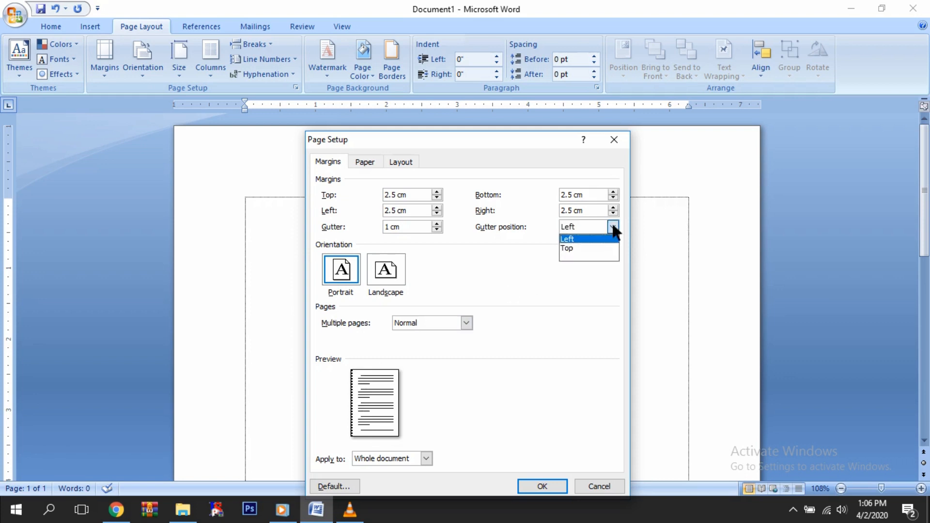
click(594, 248)
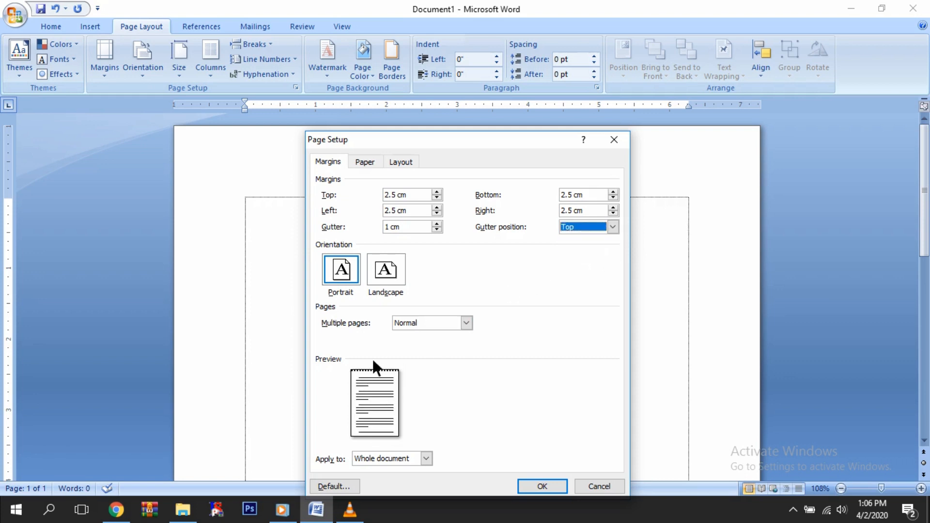
click(614, 225)
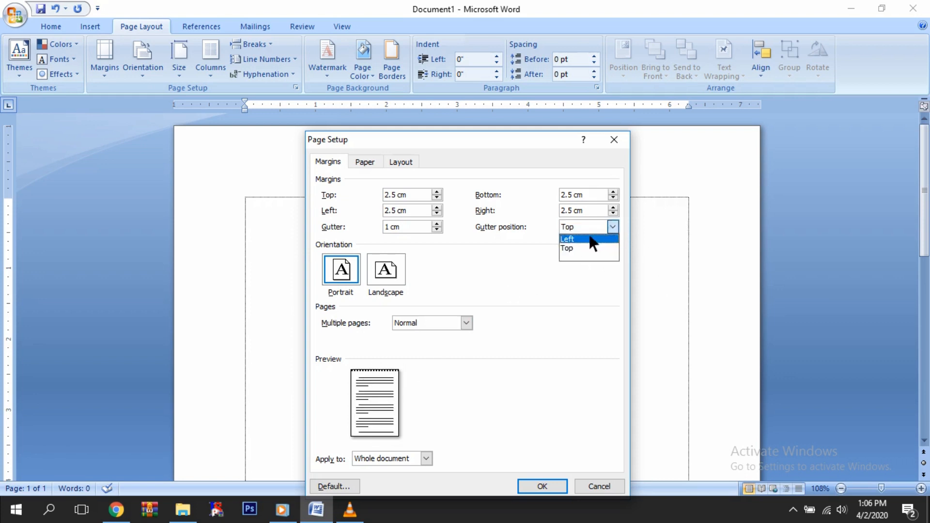
click(592, 238)
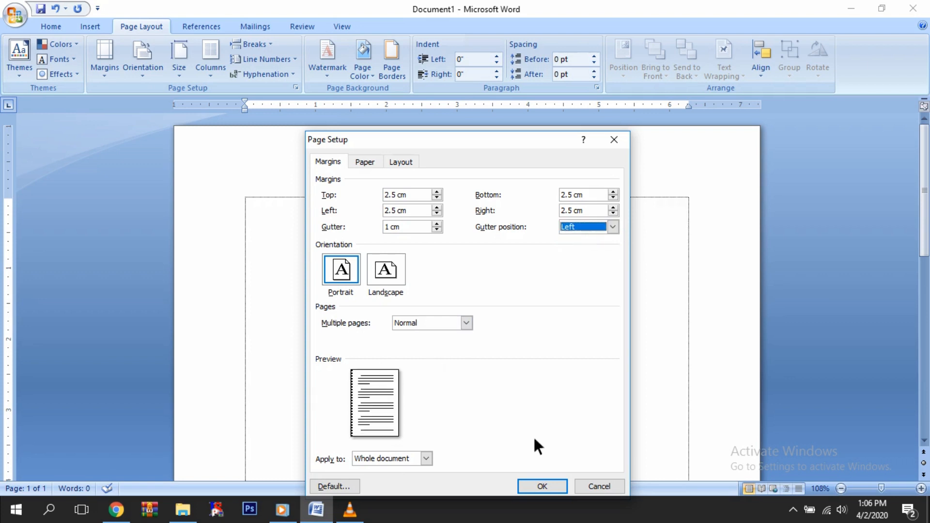
click(543, 486)
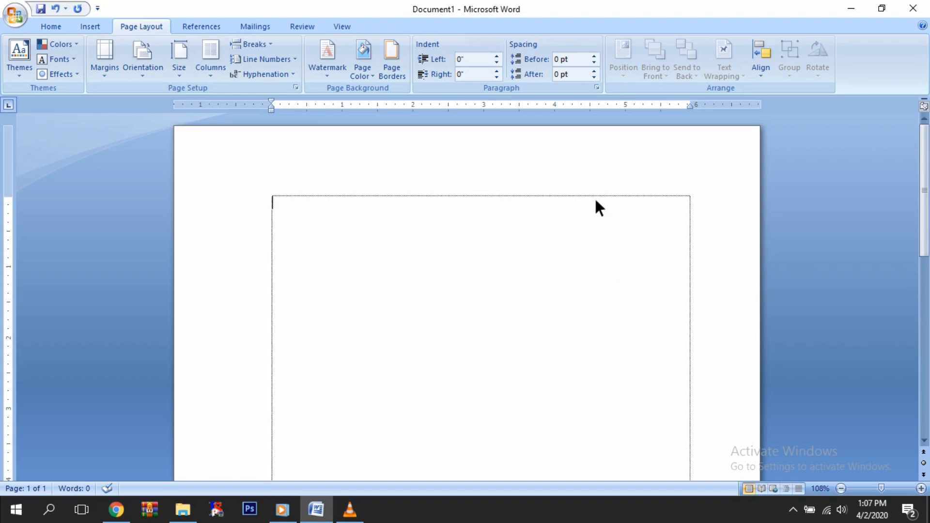
Type the centred title with LAPORAN and PRAKTEK KERJA LAPANGAN (PKL) on separate lines.
click(55, 26)
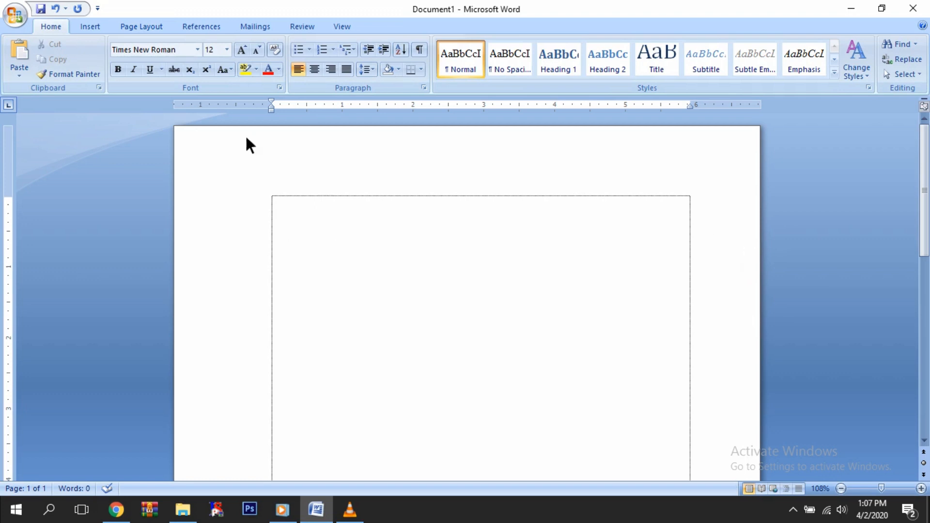
click(316, 71)
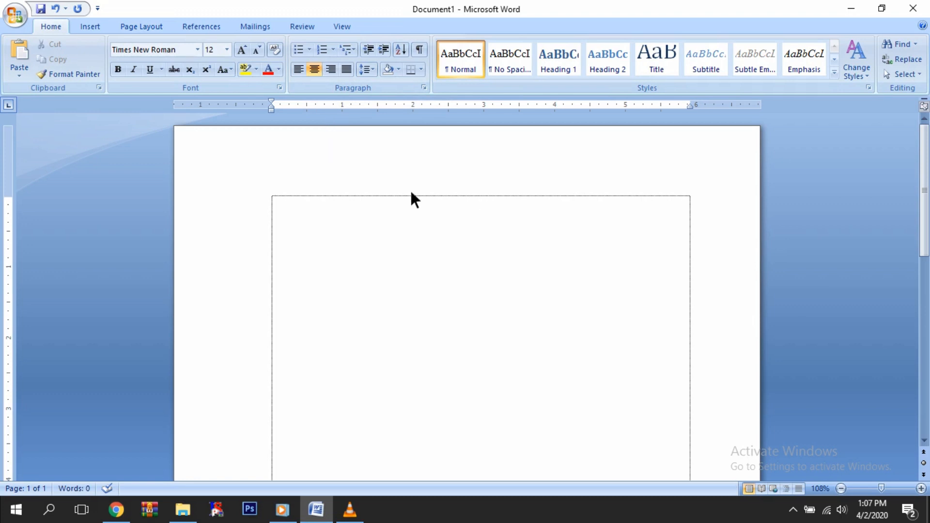
text(LAPORAN PRAKTEK K)
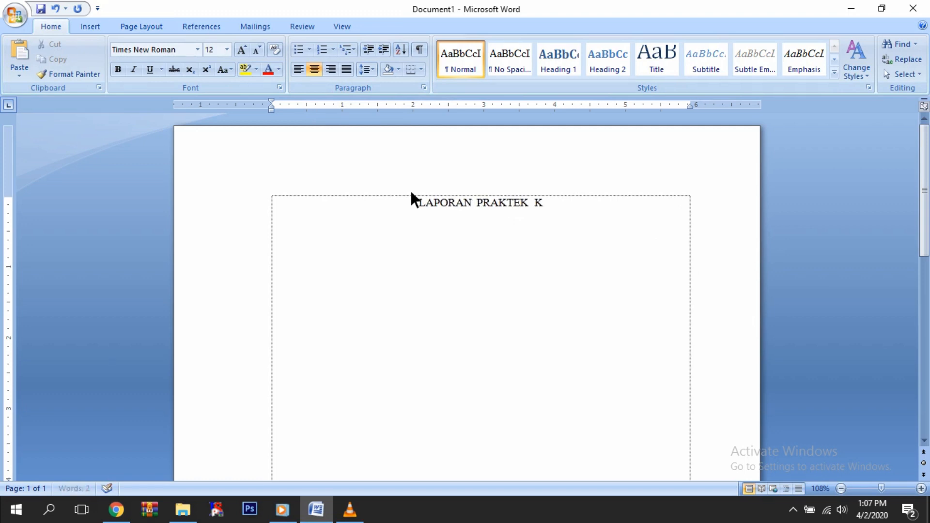
text(ERJA LAPANGAN )
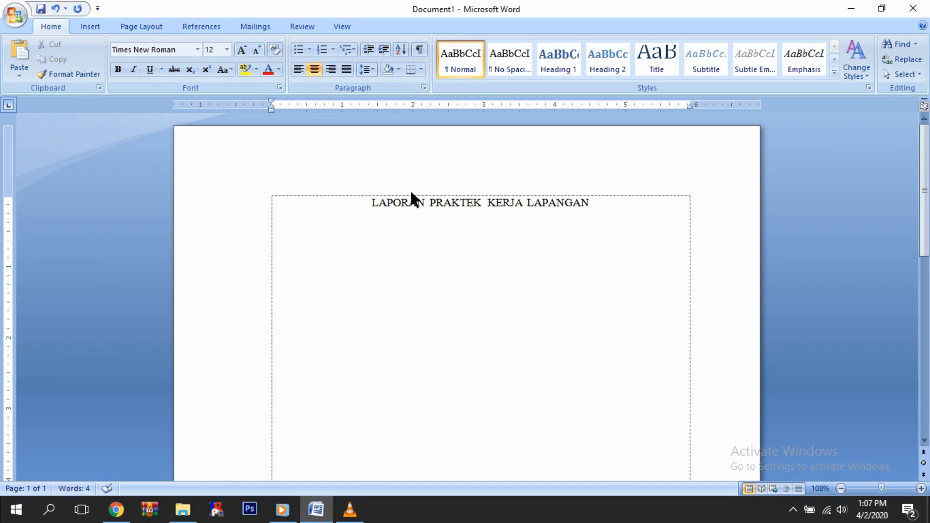
text((PKL)
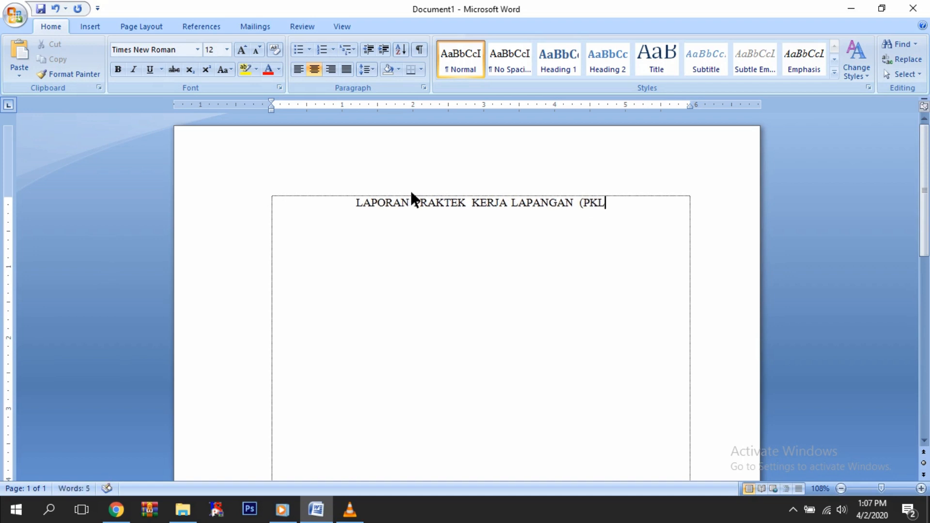
text())
click(416, 200)
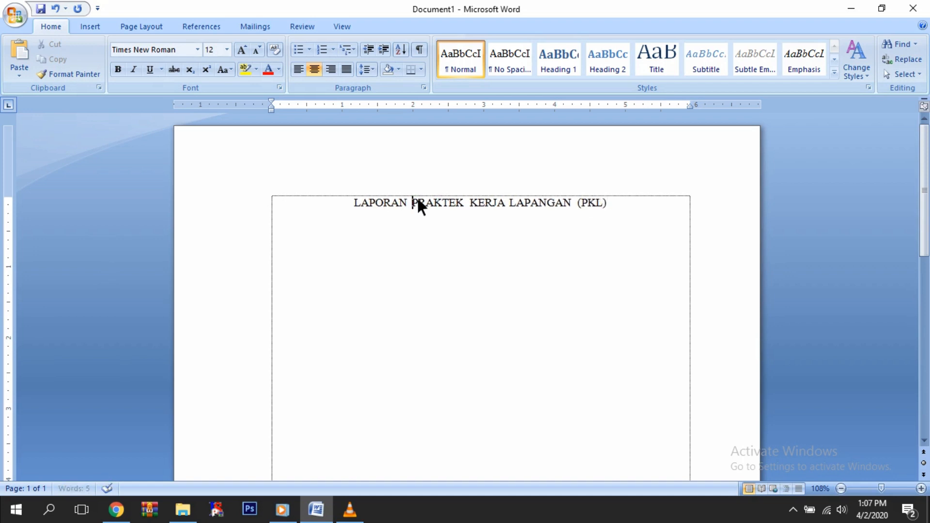
key(BackSpace)
key(Return)
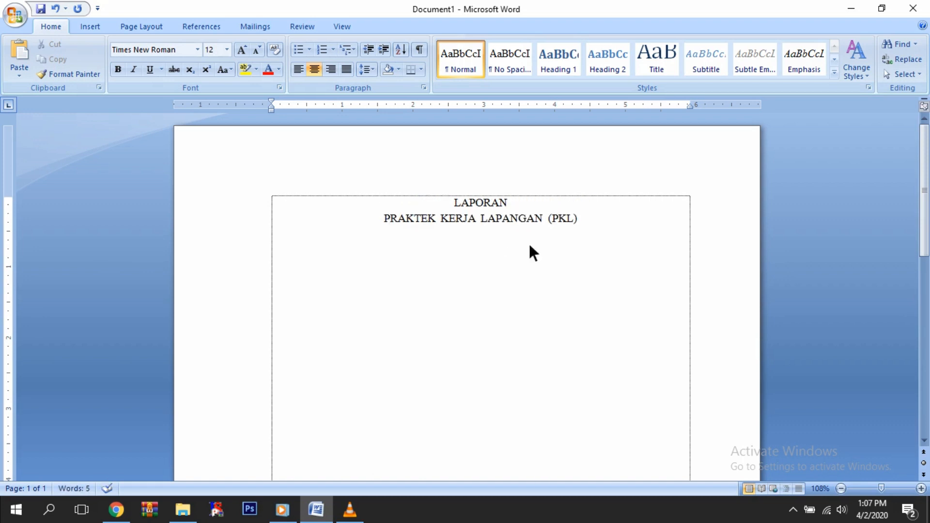
Add a centred 'Tahun Pelajaran 2019/2020' line below the title.
click(599, 215)
key(Return)
text(Tahun Pelaj)
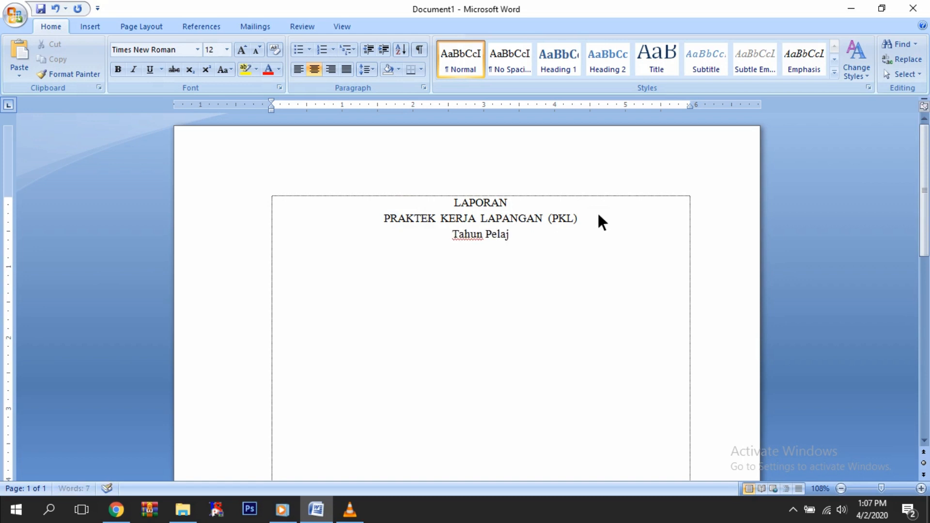
text(aran 2)
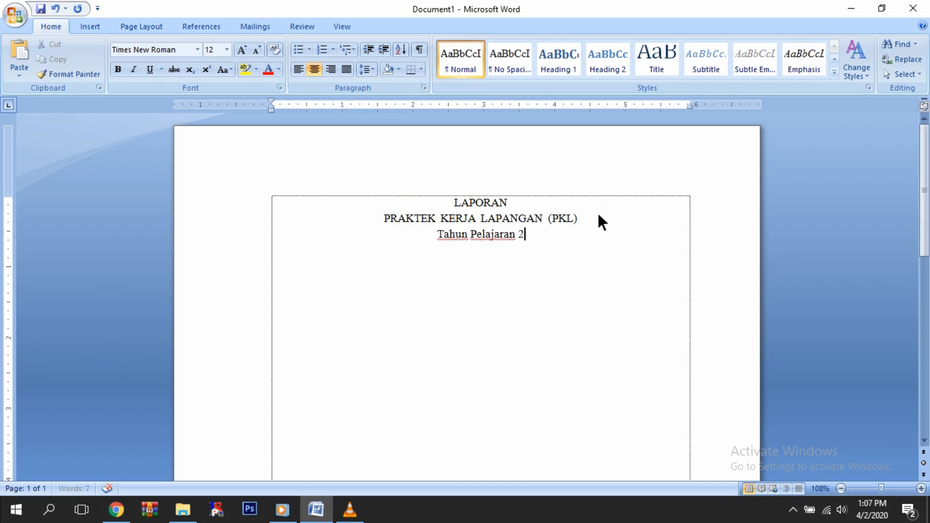
text(019/2020)
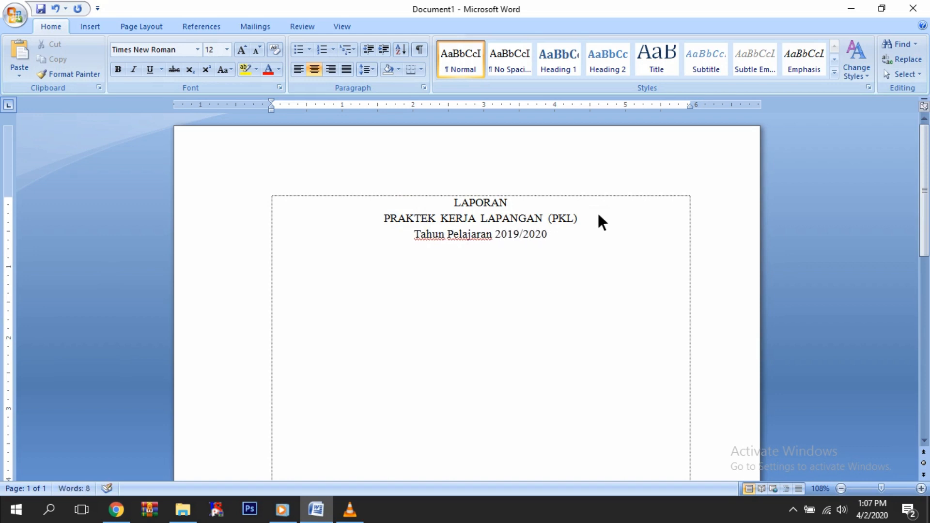
key(Return)
Make the three title lines 20 pt and bold.
drag(589, 245, 413, 204)
click(226, 49)
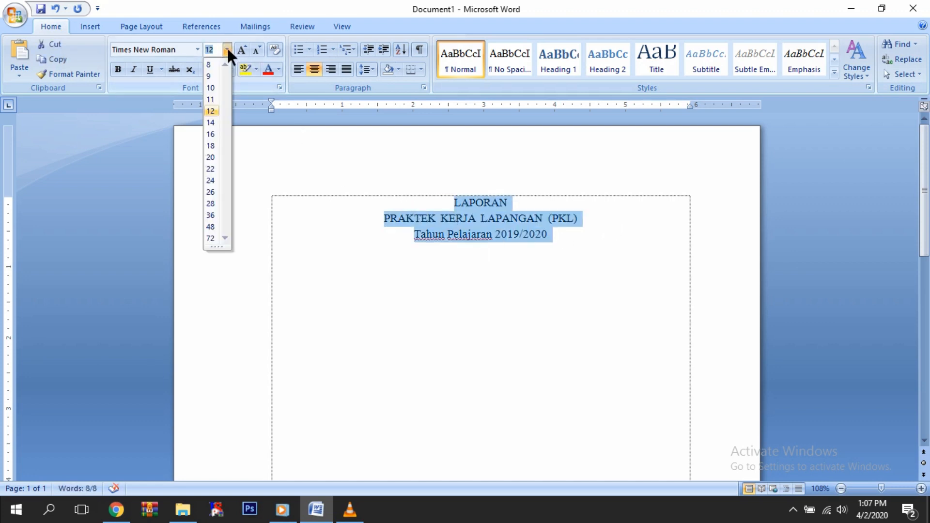
click(217, 156)
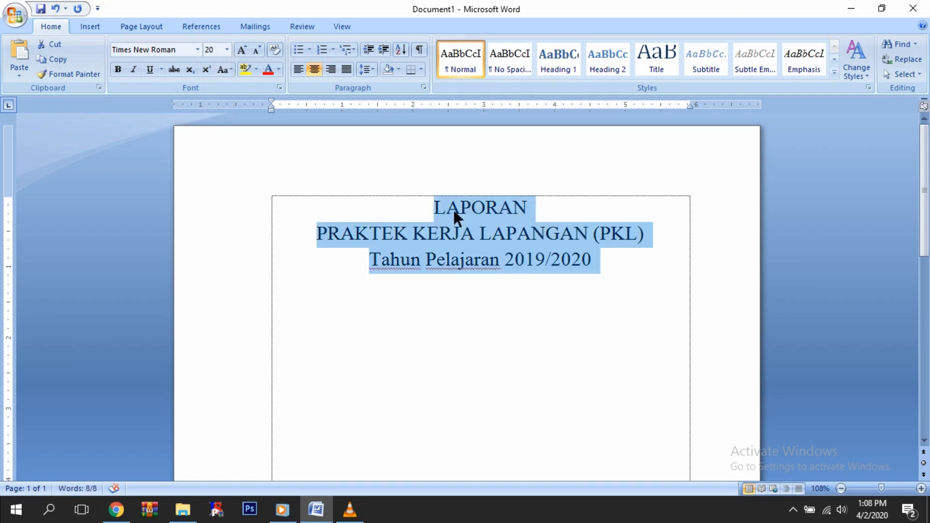
click(121, 66)
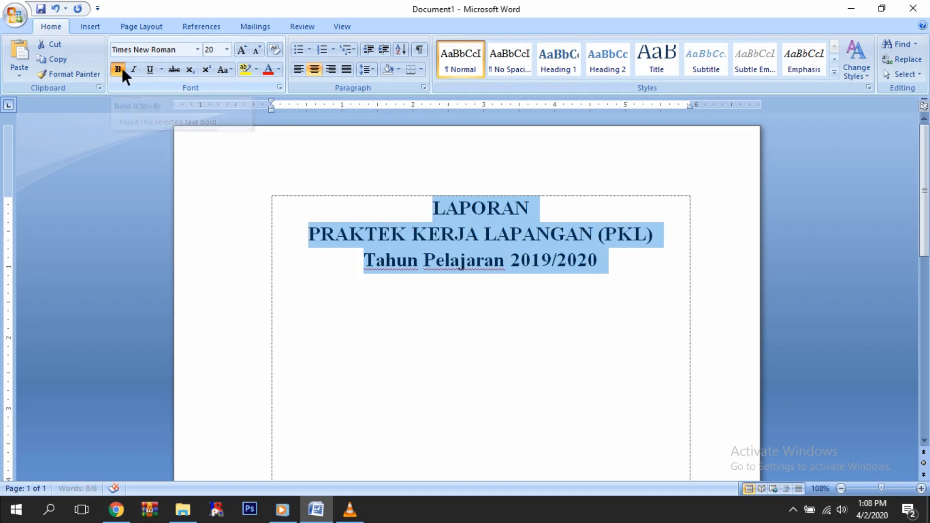
click(601, 264)
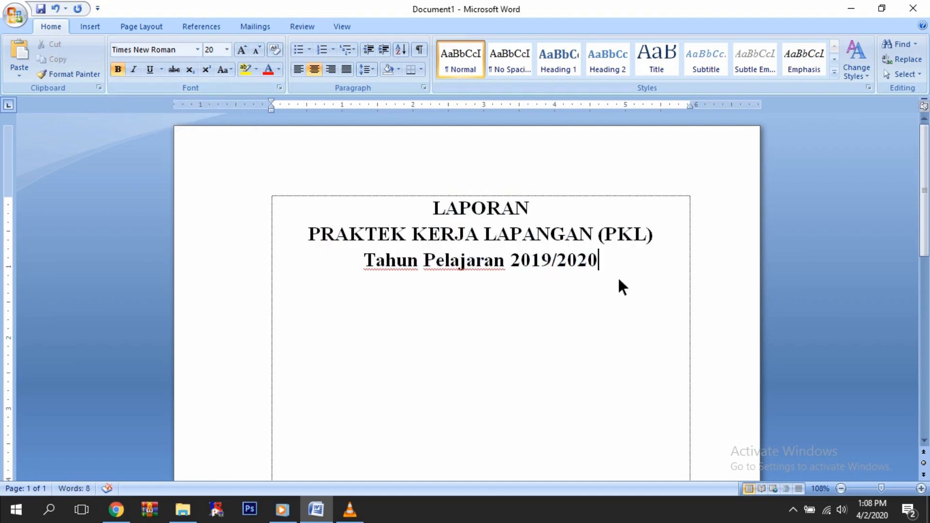
Set the three title lines in Arial Black and start a new line below.
drag(621, 270, 452, 210)
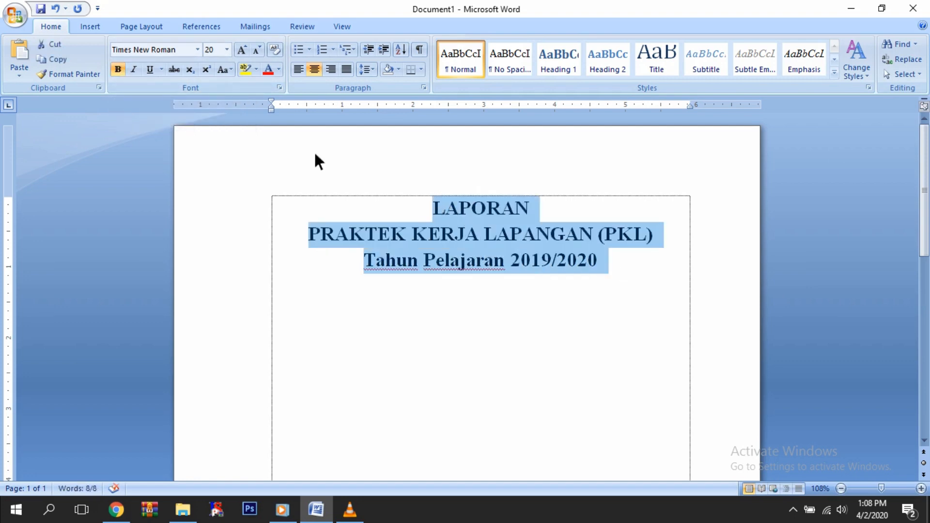
click(198, 49)
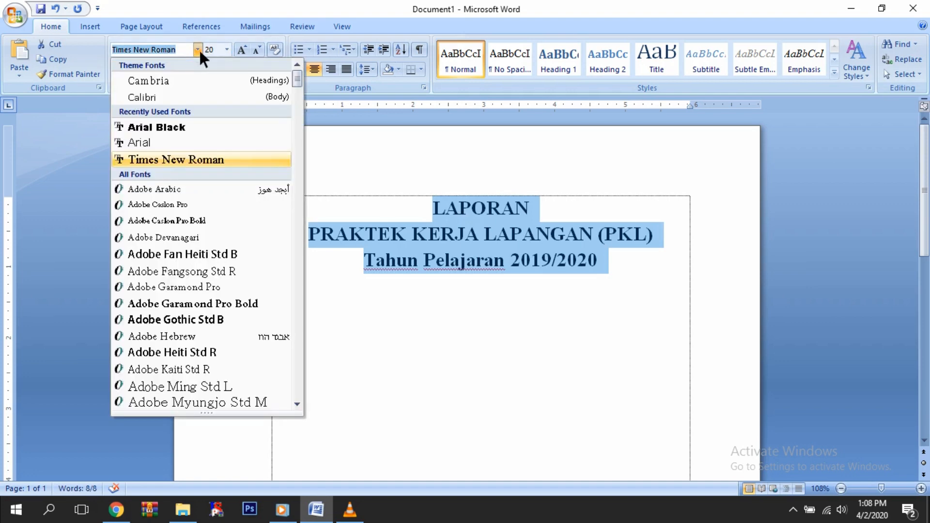
click(198, 127)
click(643, 280)
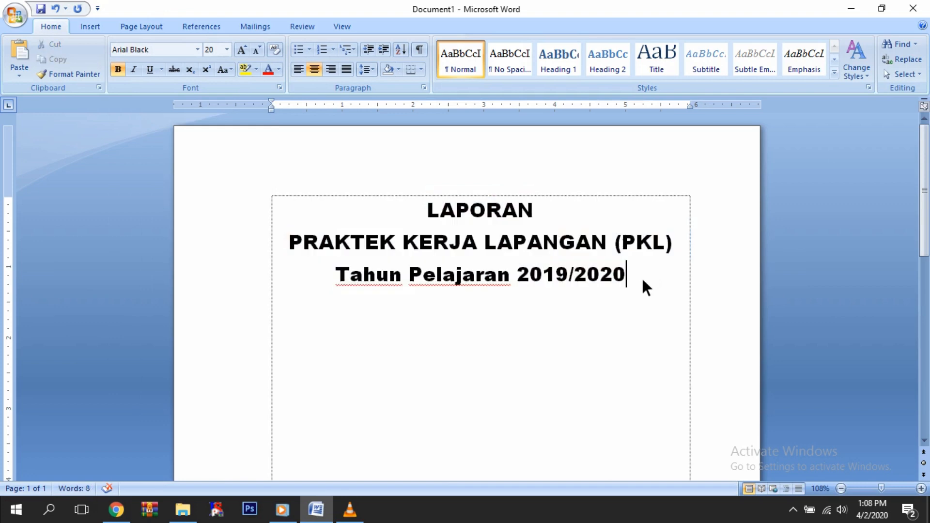
scroll(643, 280, down, 1)
key(Return)
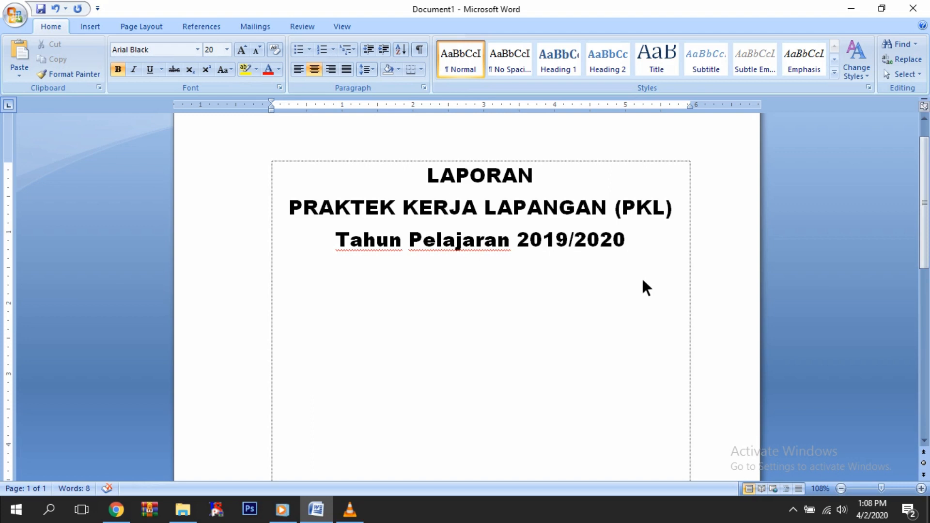
Type 'Teknik Komputer dan Jaringan' and 'Telkom Plaza Tasikmalaya' on centred lines.
text(Tek)
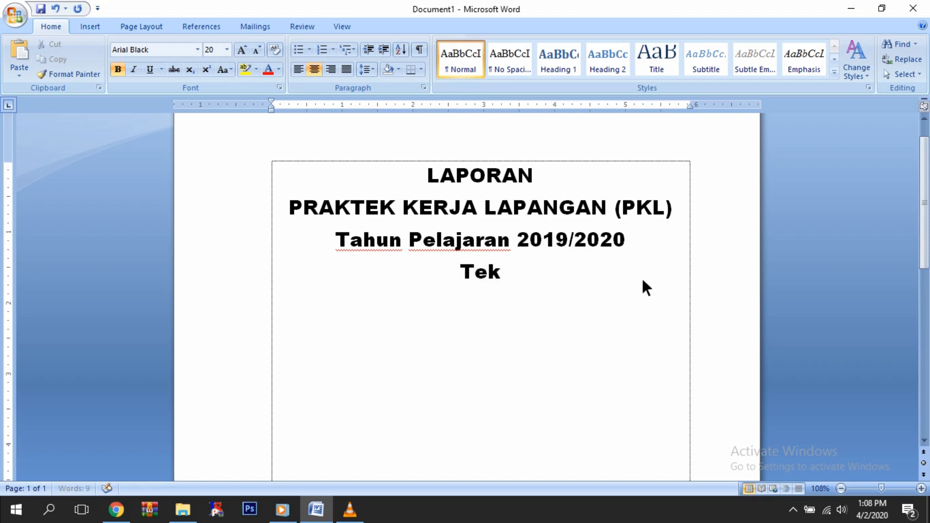
text(nik Komputer)
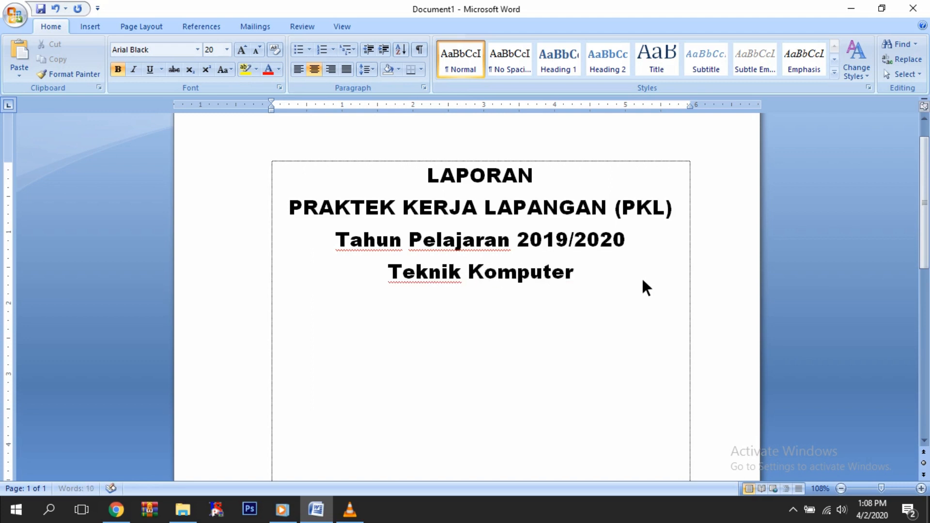
text( dan Jaringan)
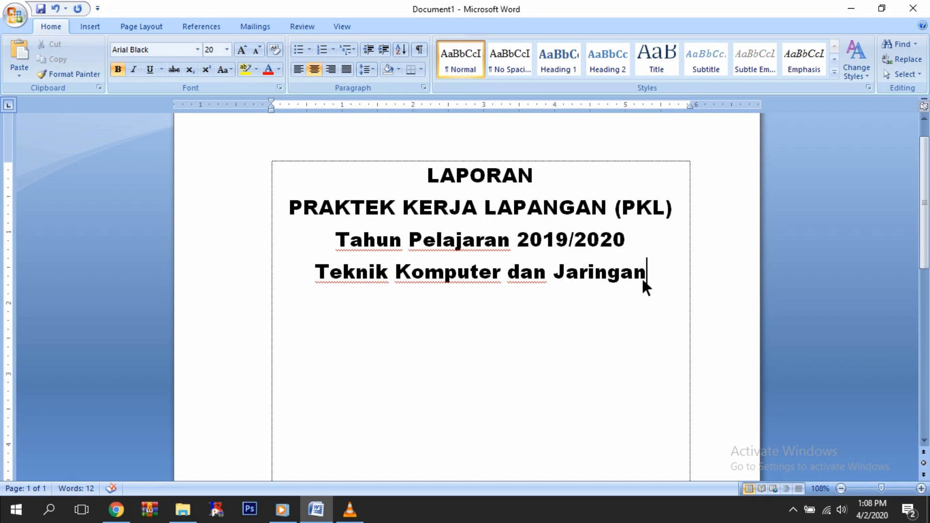
key(Return)
text(Telkom)
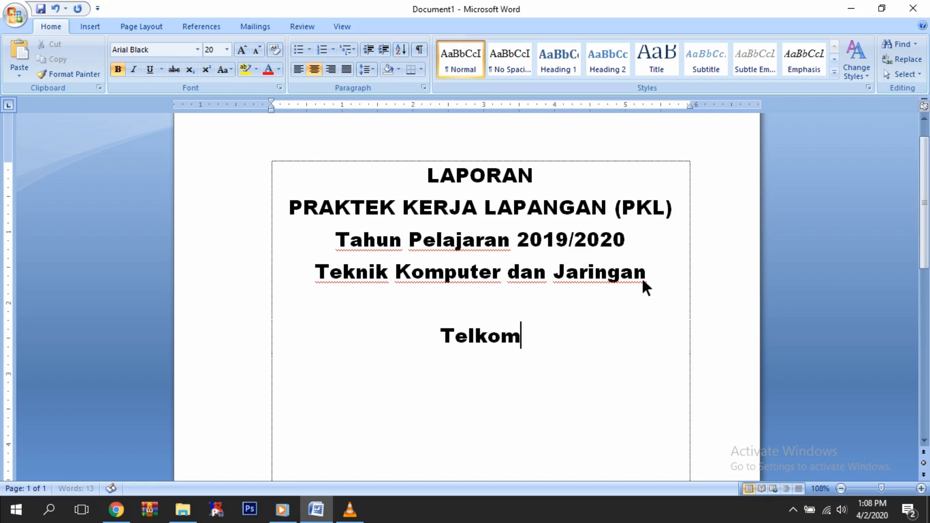
text( Plaza)
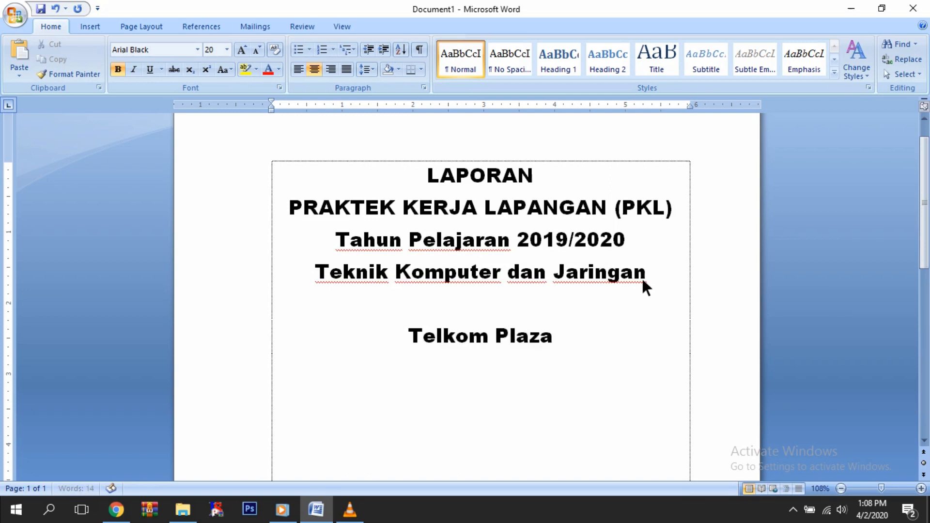
text( Tasi)
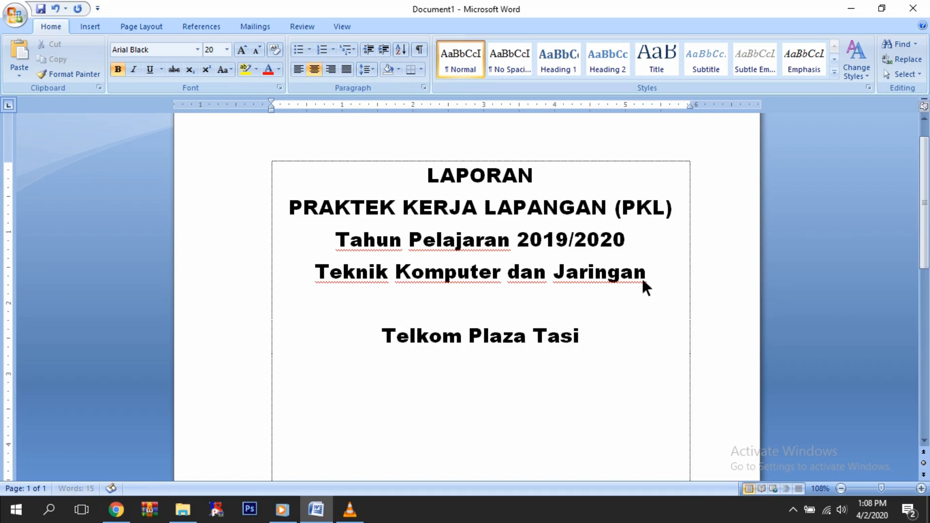
text(kmalaya)
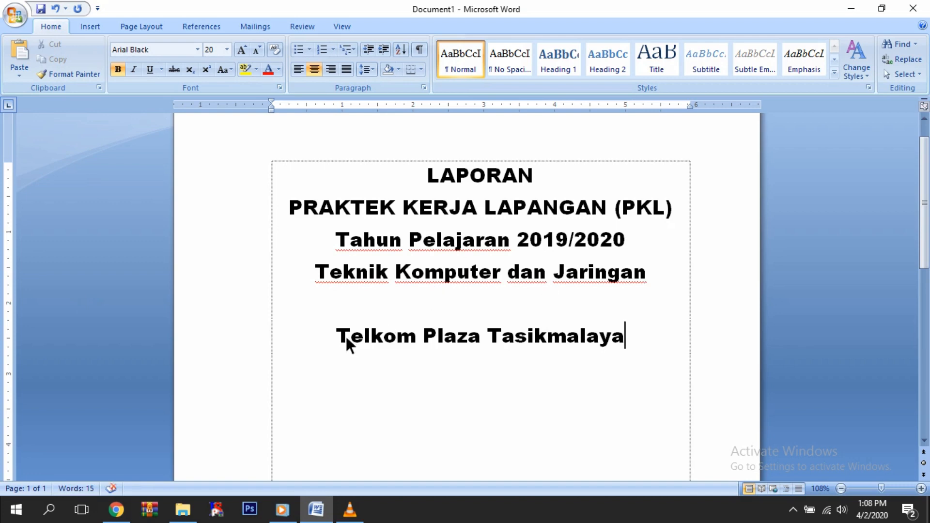
Try replacing the company line with 'Bengkel Komputer Mang UU', undo it, and add empty lines.
drag(341, 336, 611, 341)
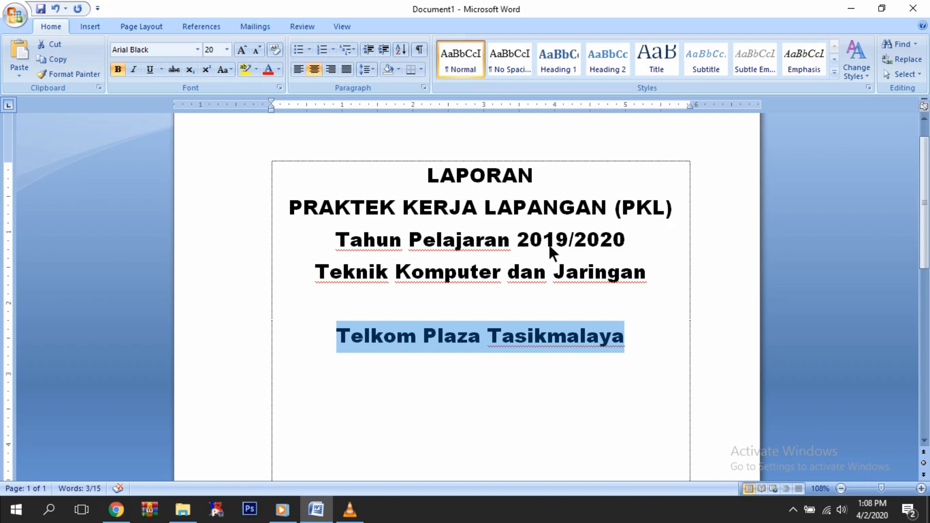
text(Beng)
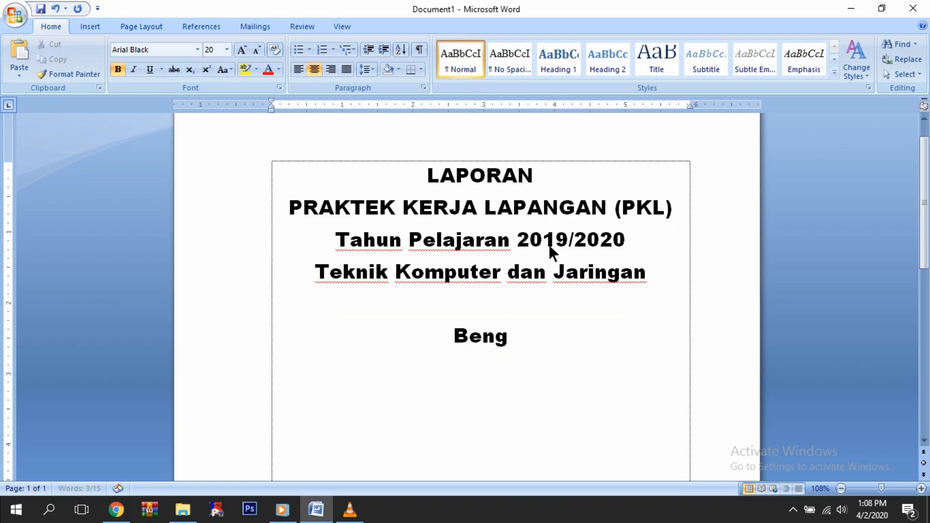
text(kel Komputer )
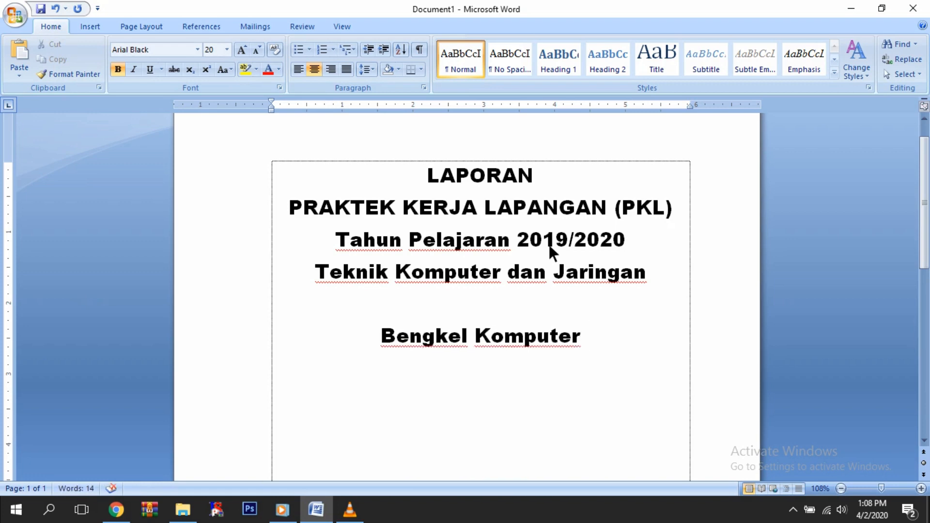
text(Mang)
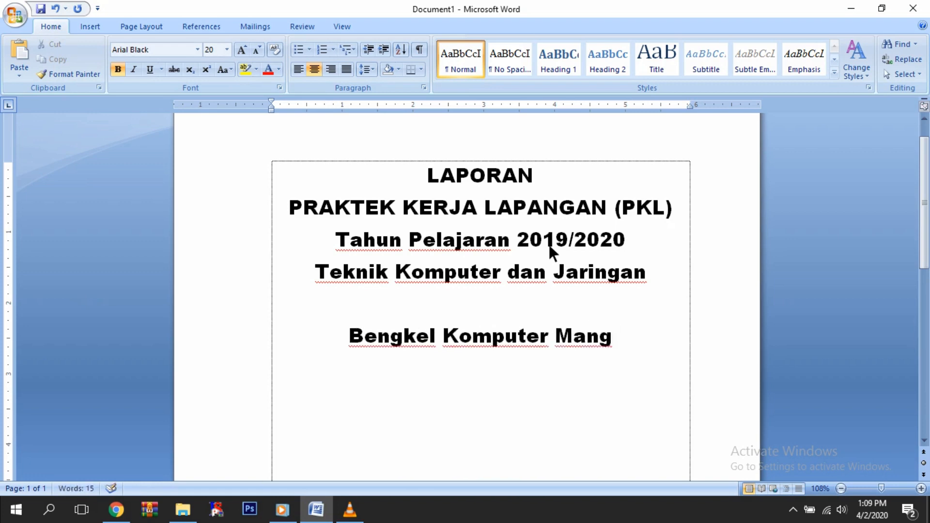
text( UU)
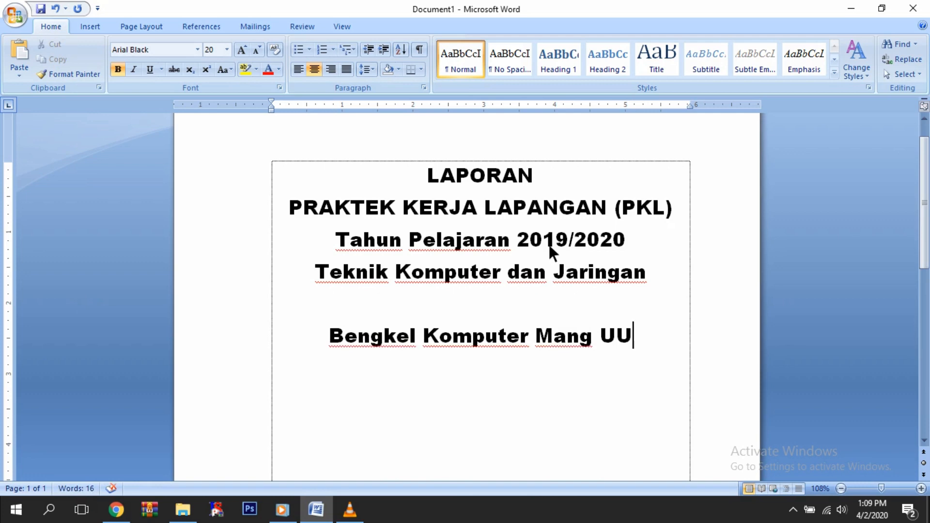
key(ctrl+z)
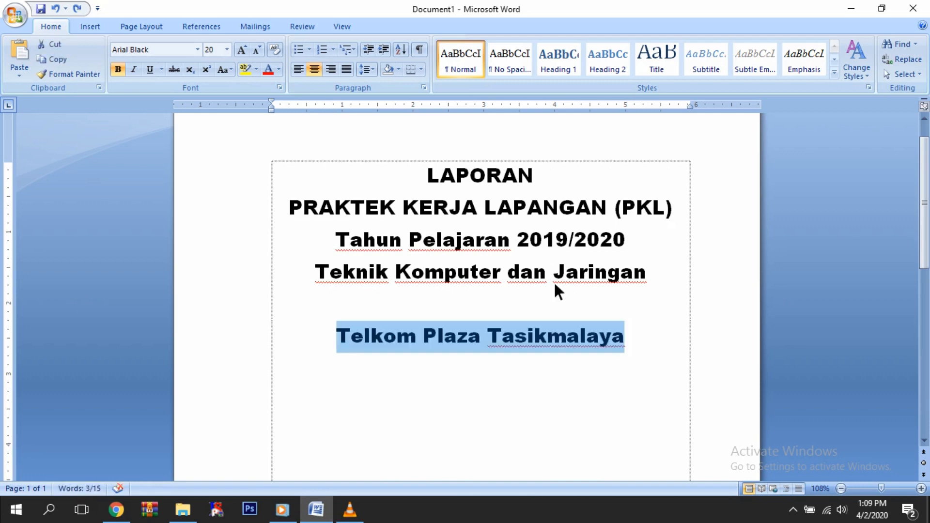
click(635, 336)
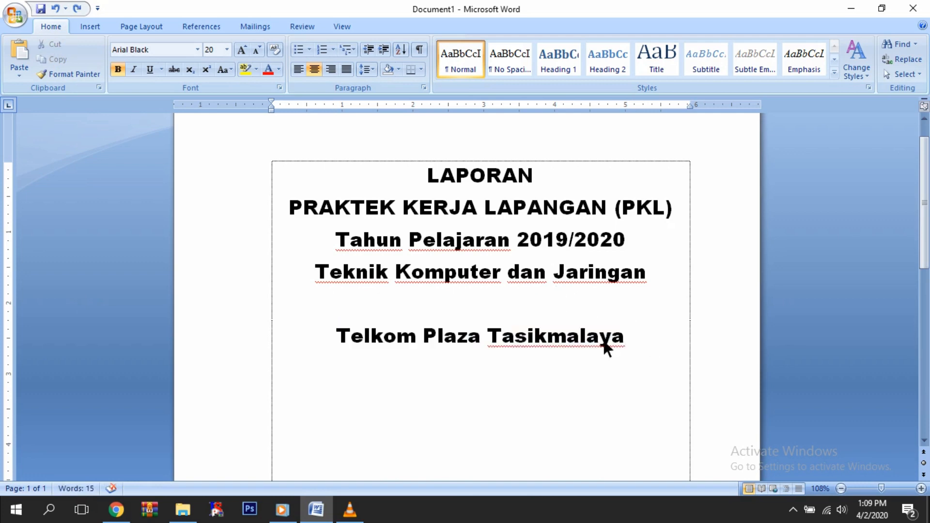
scroll(616, 344, down, 1)
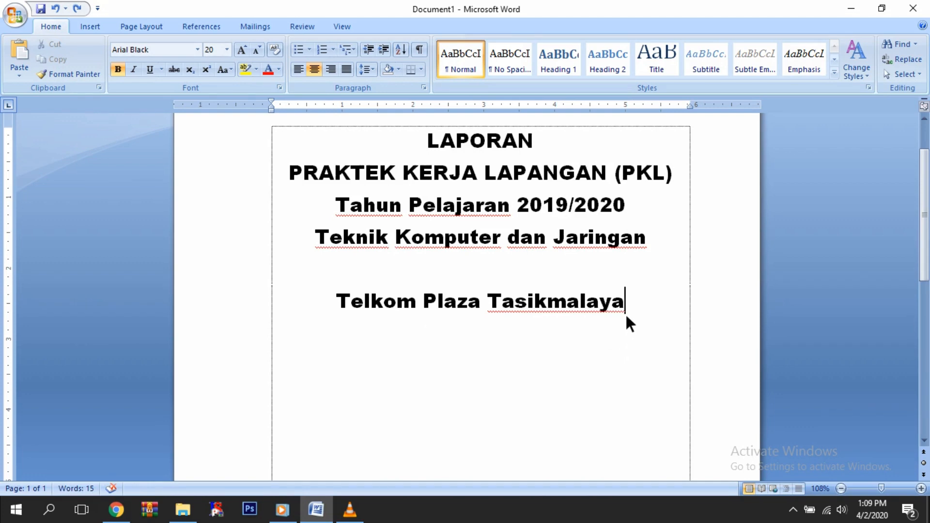
key(Return)
key(Return)
scroll(515, 295, down, 1)
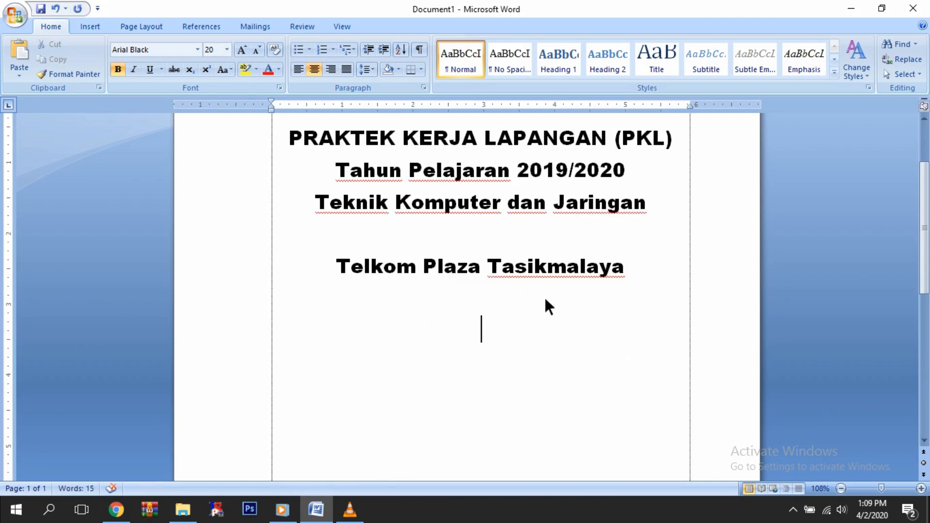
scroll(525, 363, down, 2)
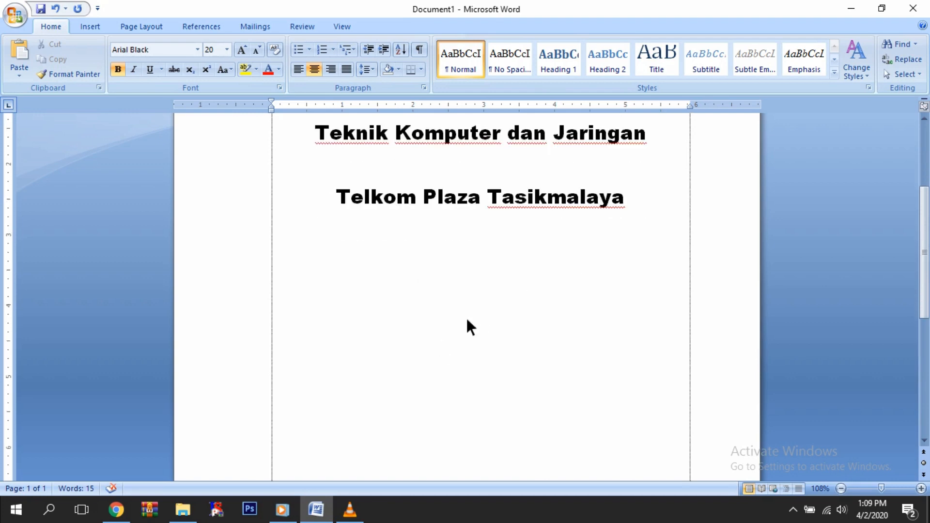
Insert the dikdas-ok.jpg logo from the DATA (E:) 3_LOGO folder.
click(89, 27)
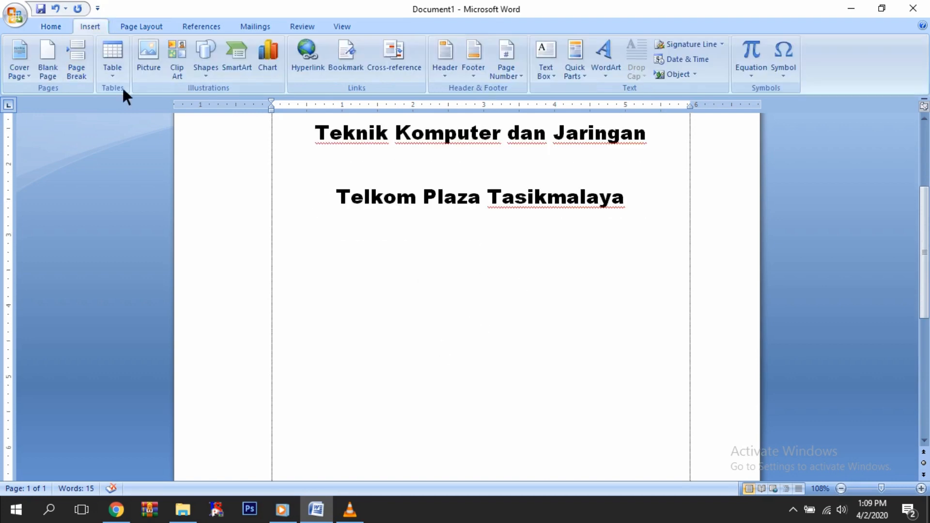
click(145, 65)
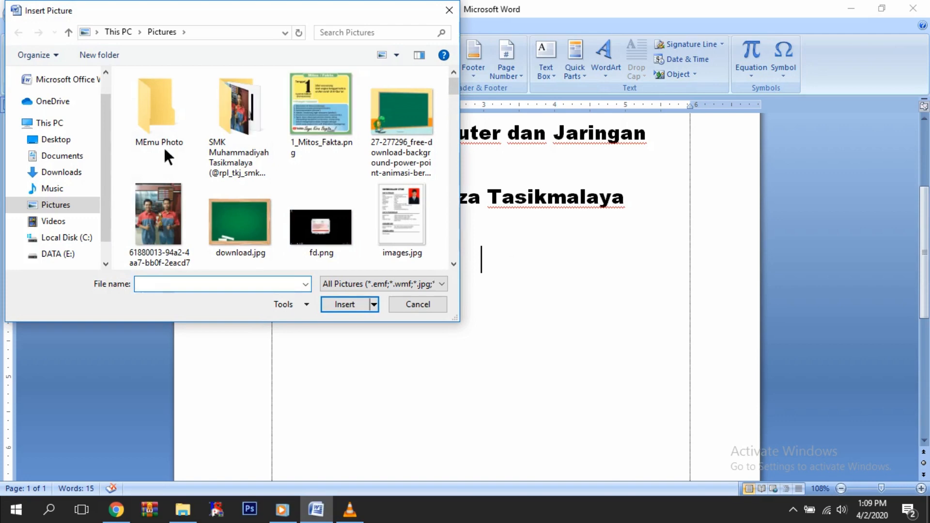
click(66, 255)
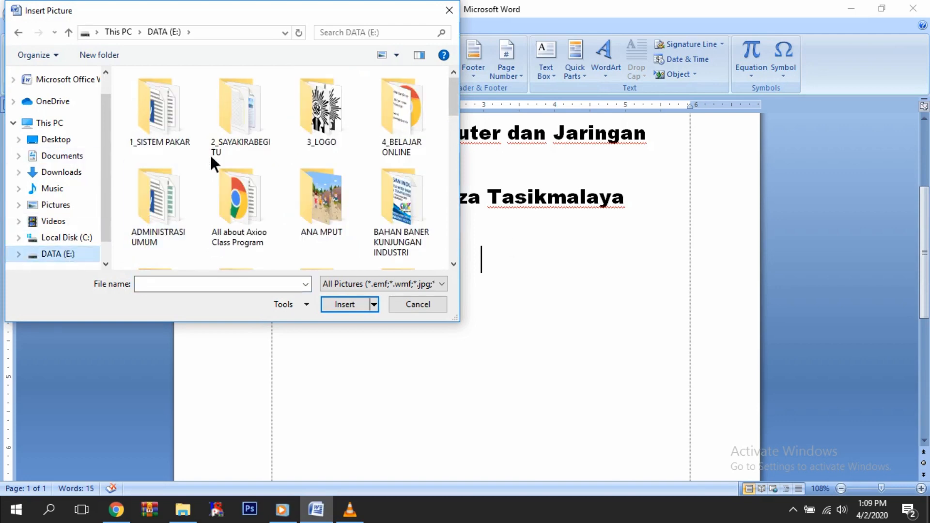
double_click(350, 130)
click(242, 127)
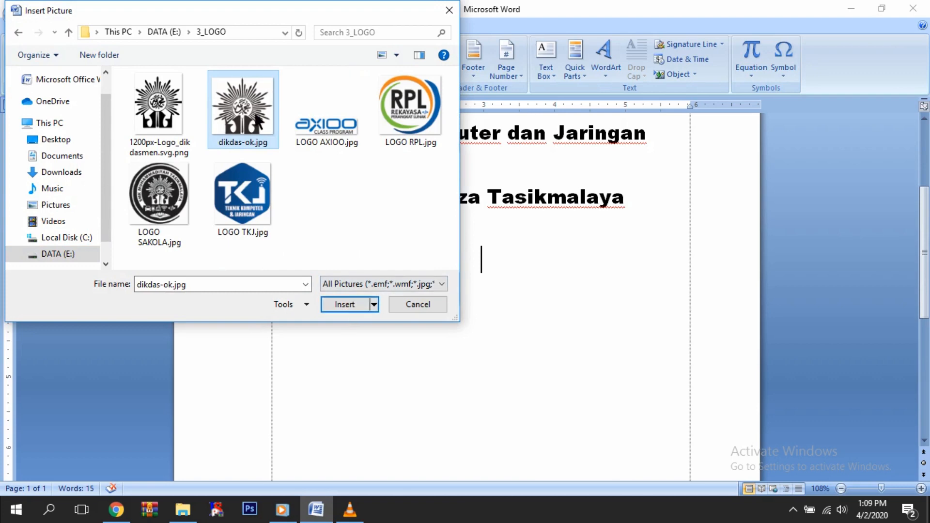
click(346, 305)
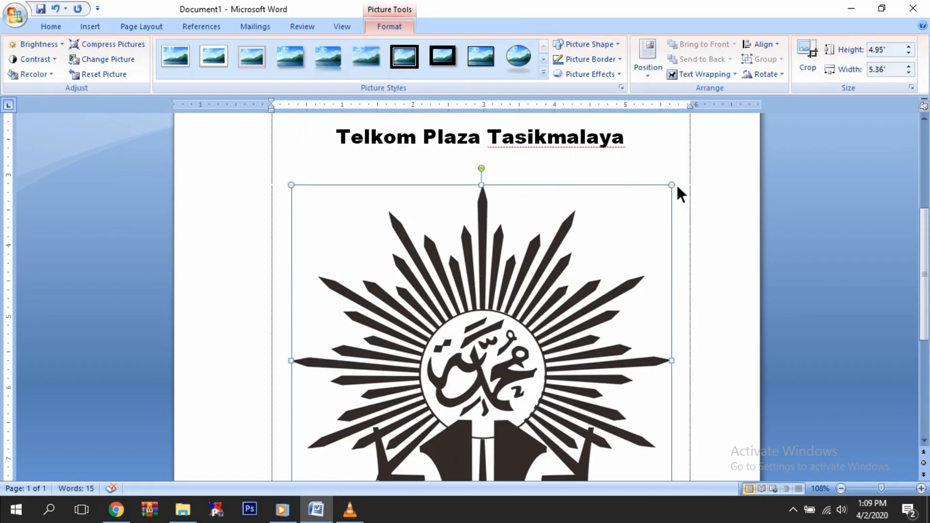
Shrink the logo to about 2.2 by 2.38 inches and deselect it.
drag(674, 185, 527, 320)
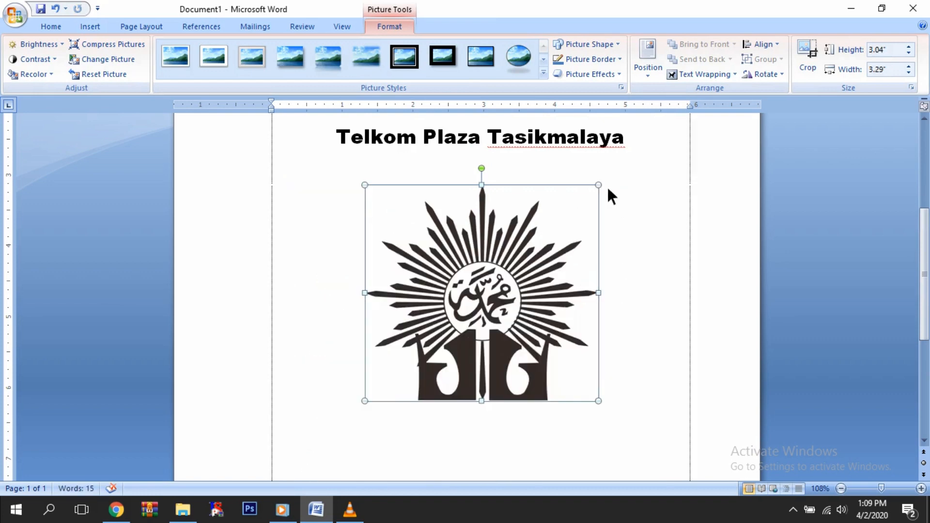
drag(599, 185, 534, 244)
scroll(561, 266, up, 1)
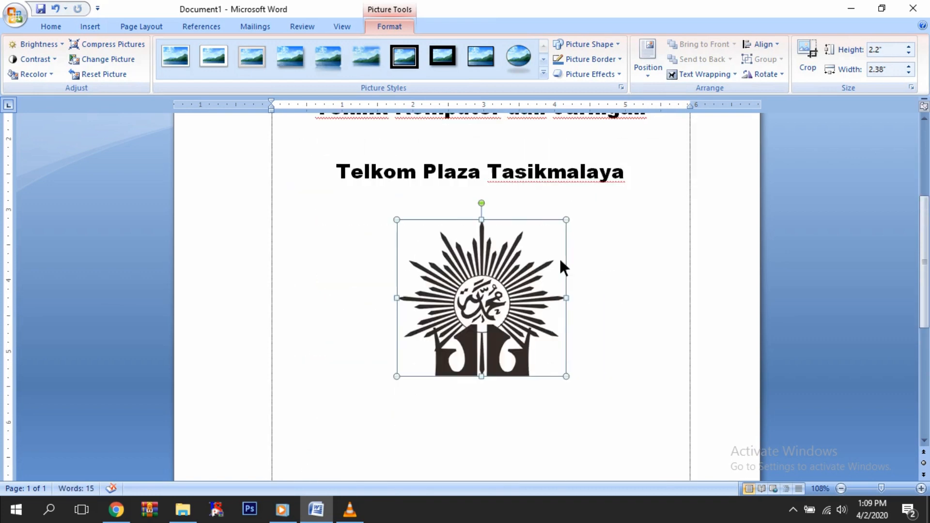
click(593, 339)
scroll(594, 334, up, 4)
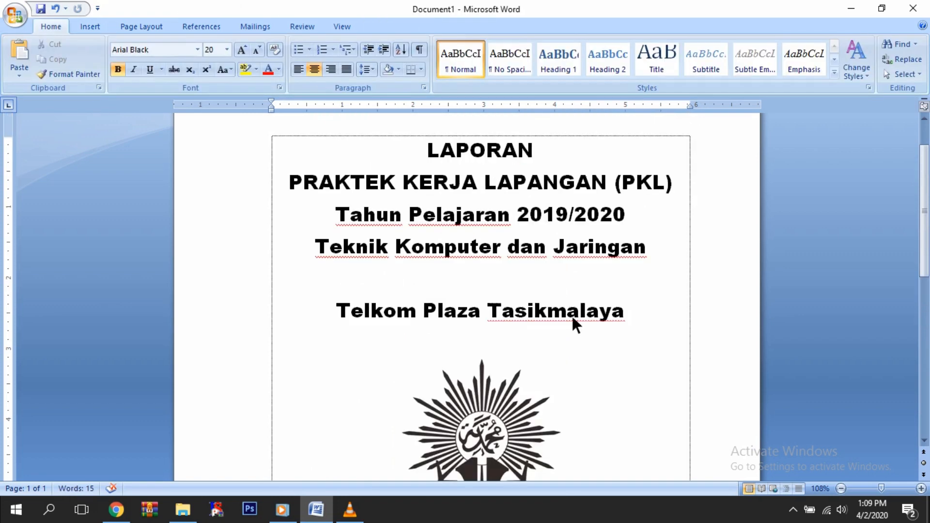
Set the text below the logo to 12 pt and turn off bold.
scroll(572, 310, down, 7)
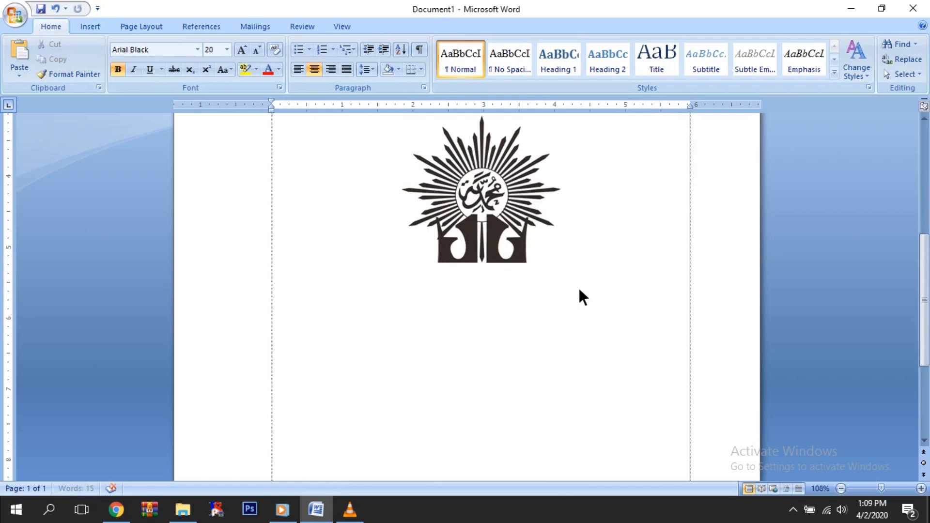
scroll(578, 290, down, 3)
scroll(576, 291, up, 3)
click(227, 50)
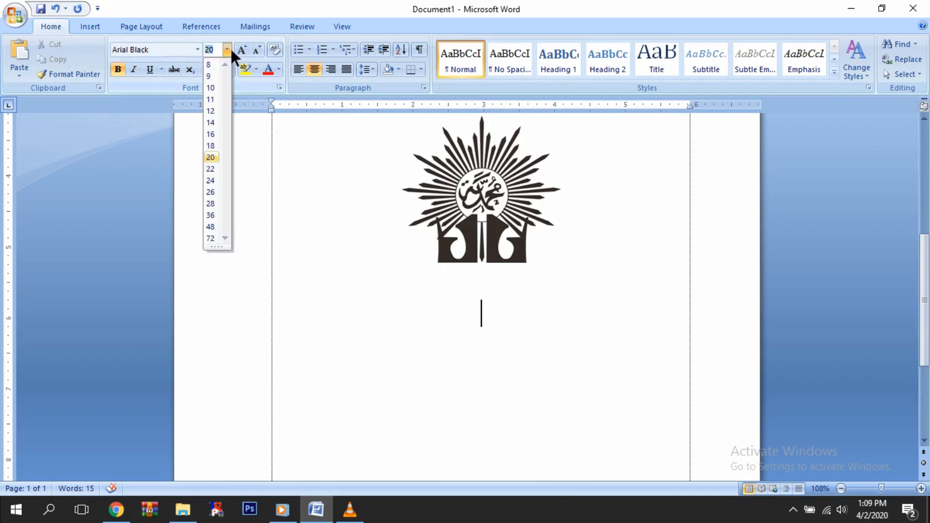
click(216, 111)
click(120, 68)
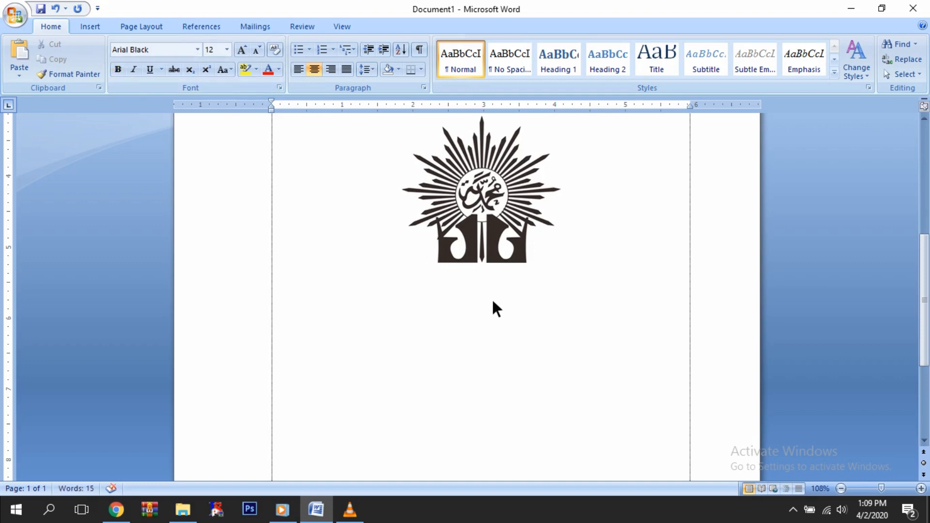
Type trial Nama and Nisn lines with placeholder entries, then delete them.
text(nama :  dsfjhsd)
key(Return)
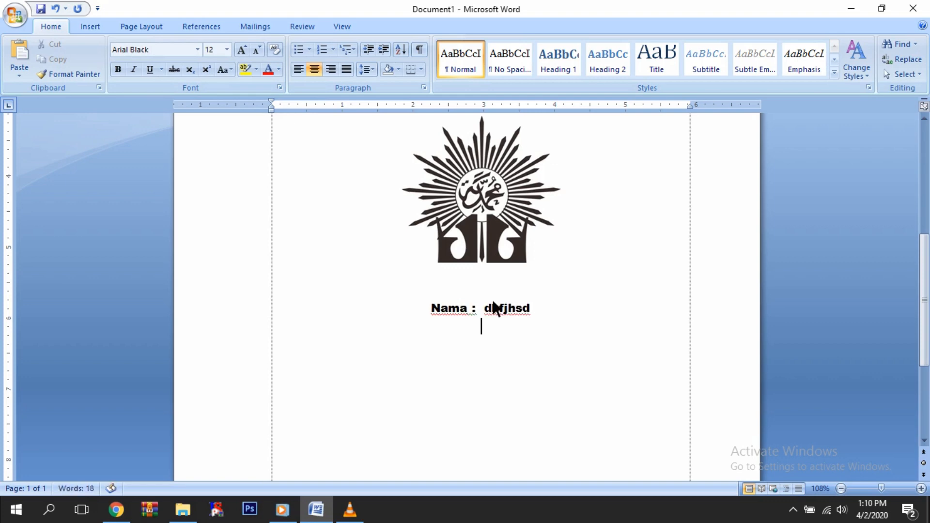
text(Nisn)
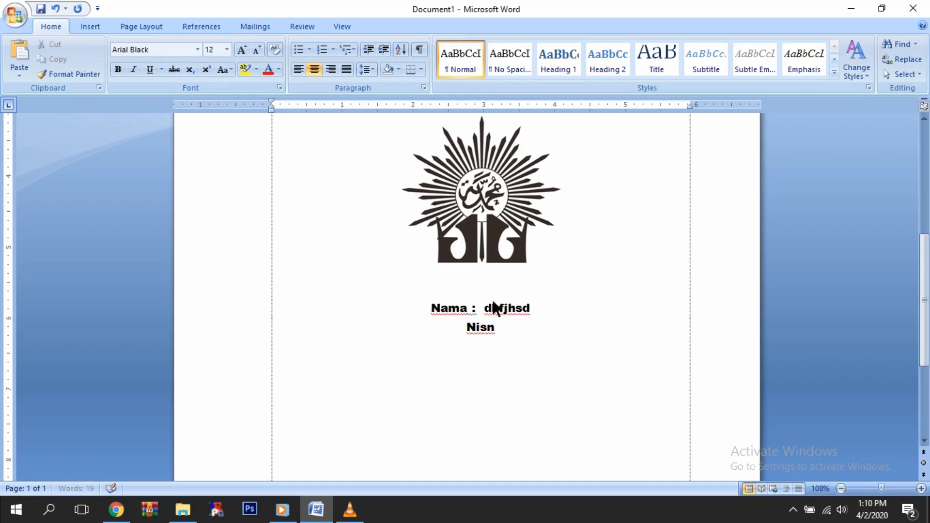
text( :hskjdfhaj)
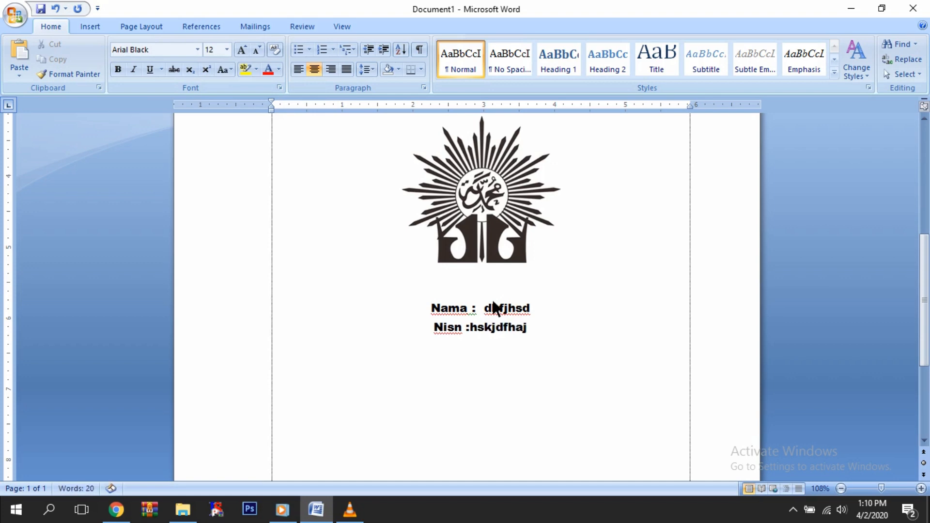
click(469, 327)
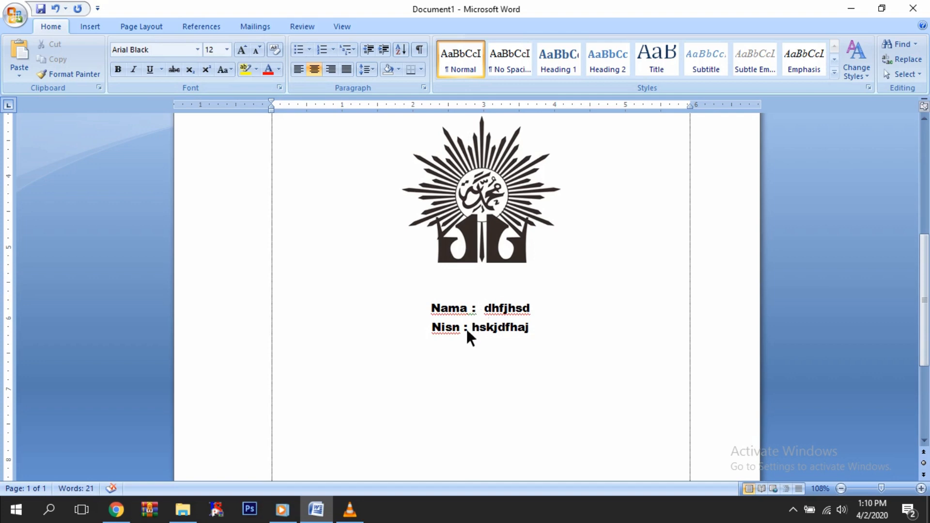
mouse_move(536, 327)
mouse_down()
mouse_move(415, 297)
mouse_move(434, 311)
mouse_move(526, 325)
mouse_up()
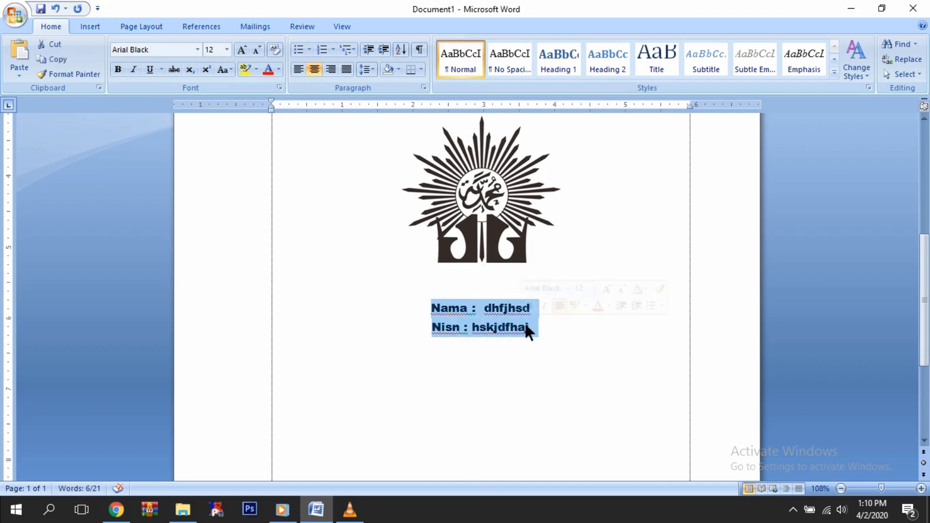
key(BackSpace)
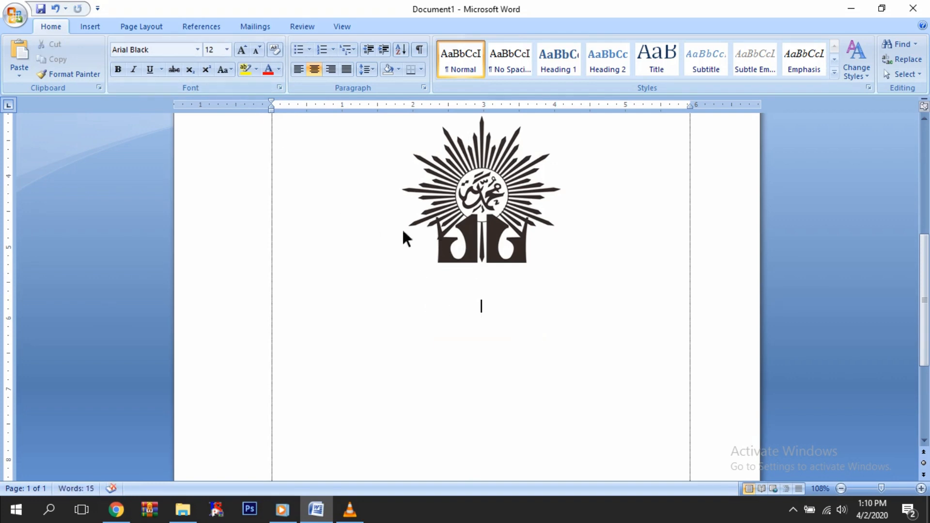
Insert a 3×3 table and fill the first row with Nama, a colon and the student's name.
click(92, 27)
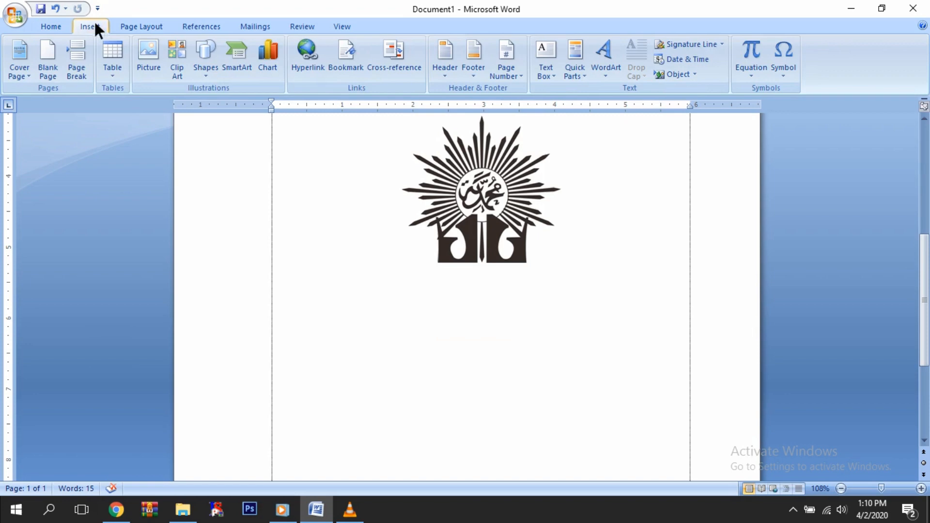
click(114, 67)
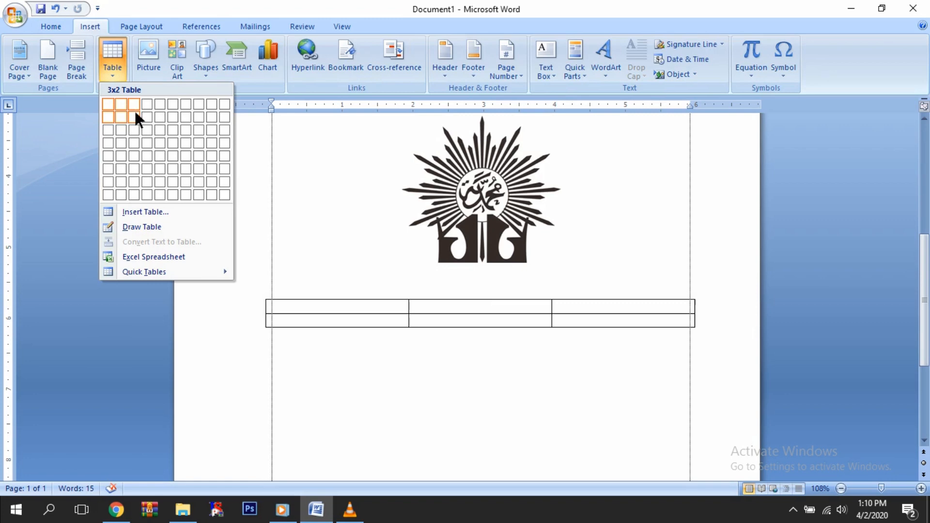
click(138, 127)
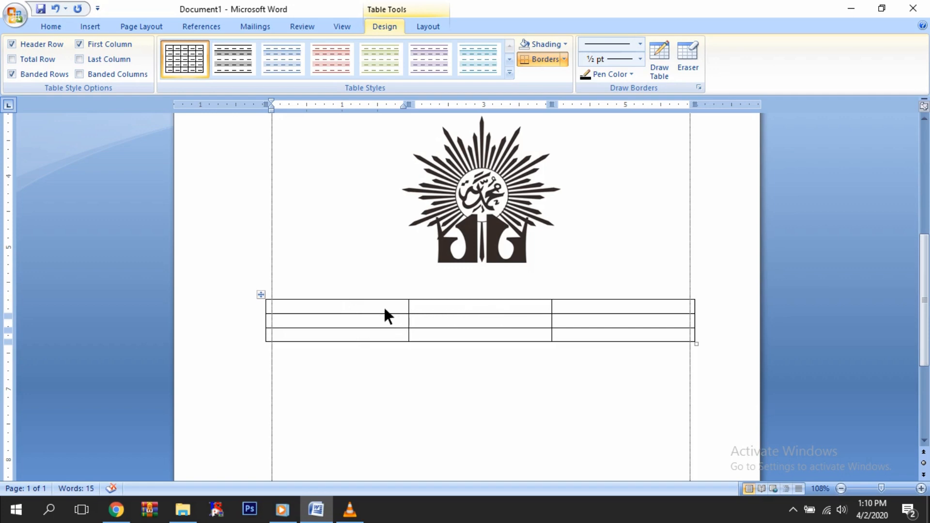
text(Nama)
key(Tab)
text(:)
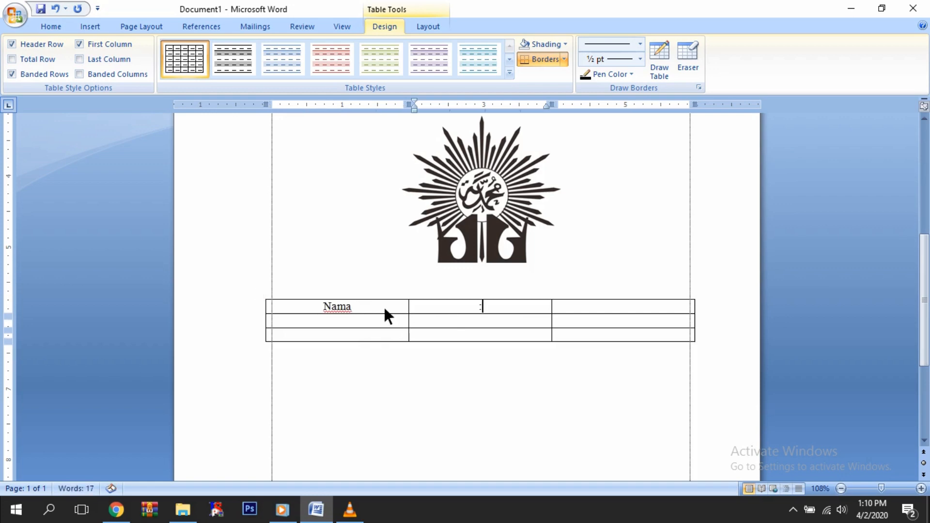
key(Tab)
text(Su'e)
text(b)
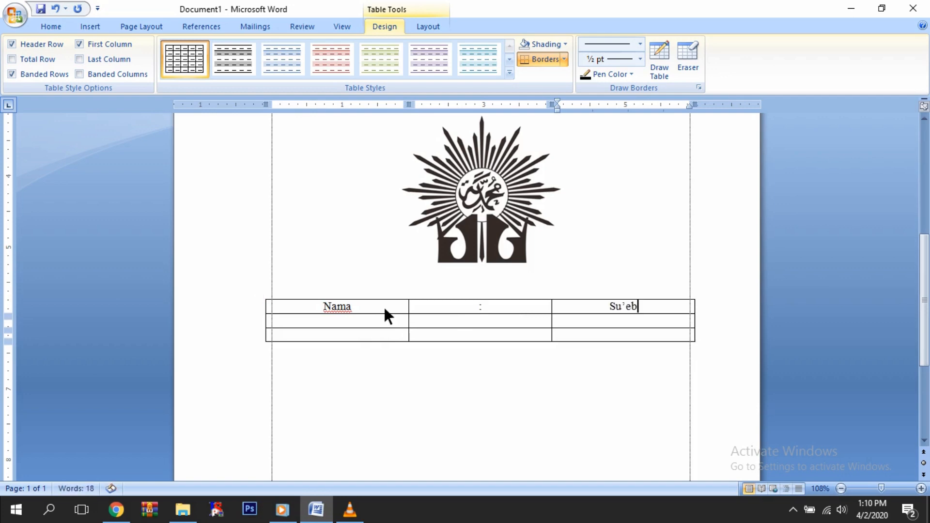
key(Tab)
Fill the NISN row with the student number and the Kelas row with XI TKJ 5.
text(NISN)
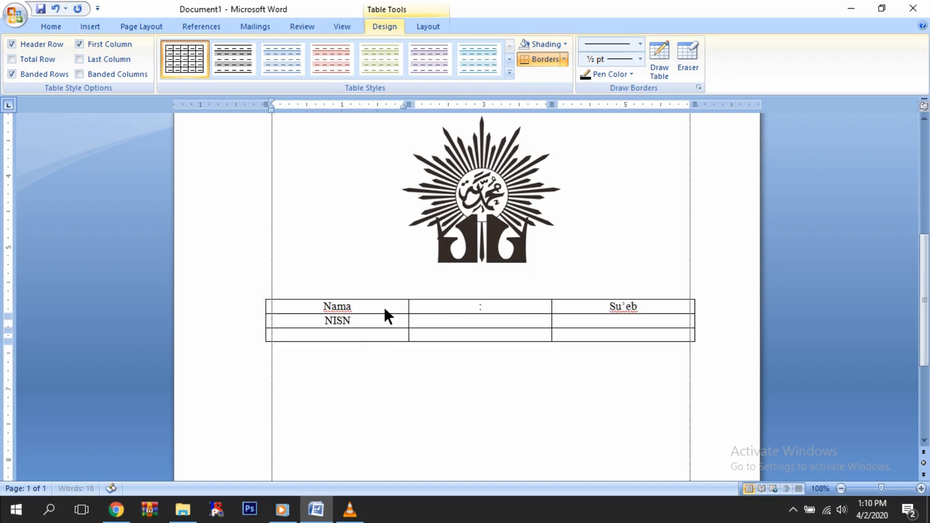
key(Tab)
text(:)
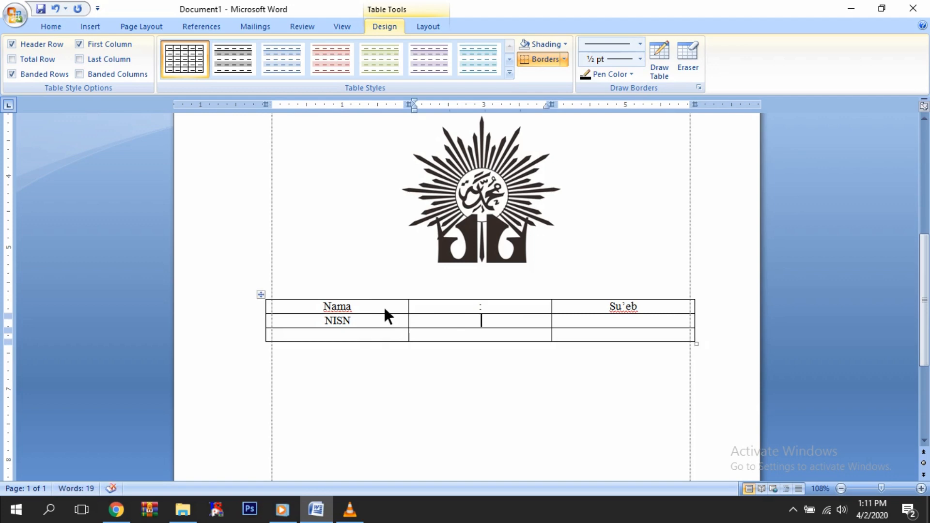
key(Tab)
text(1)
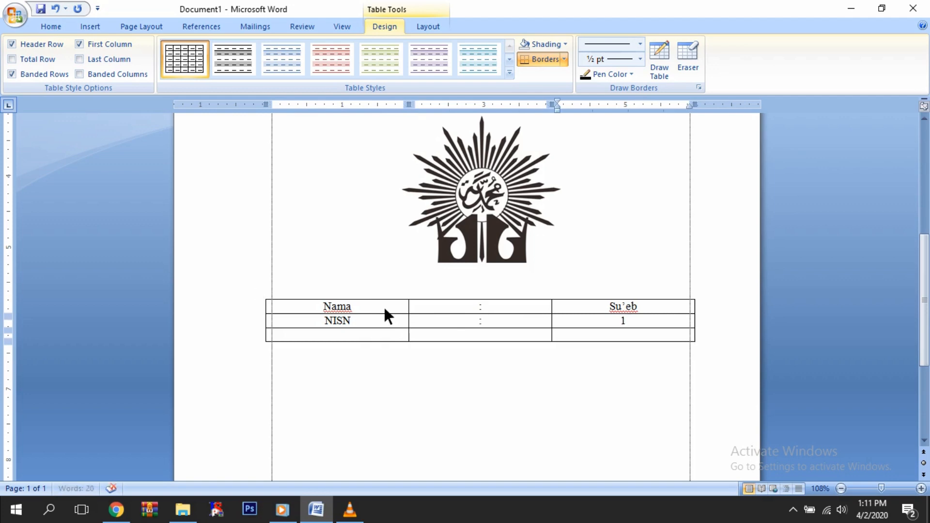
text(23456789)
key(Tab)
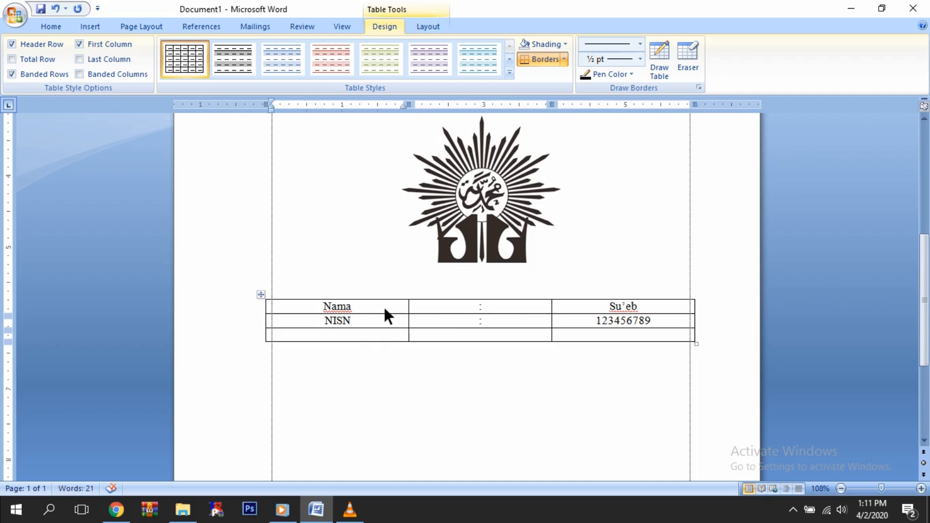
text(Kelas)
key(Tab)
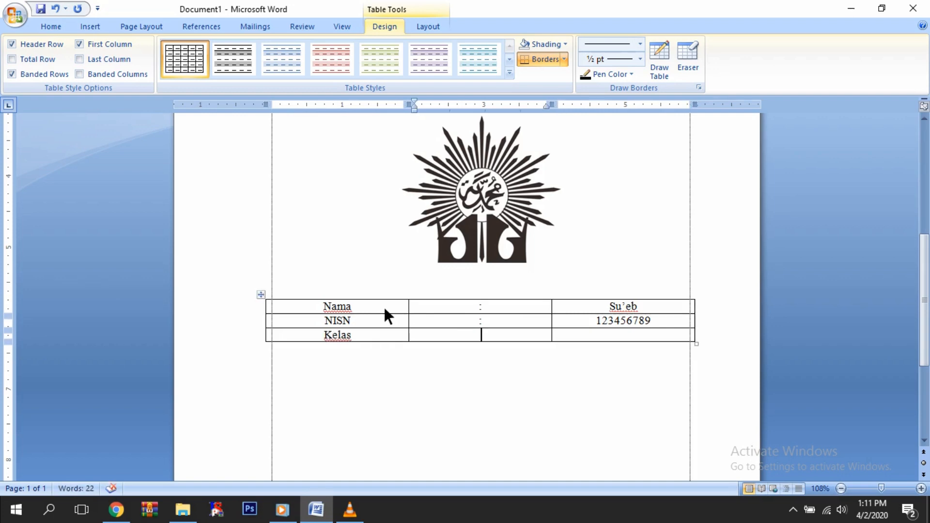
text(:)
key(Tab)
text(XI TK)
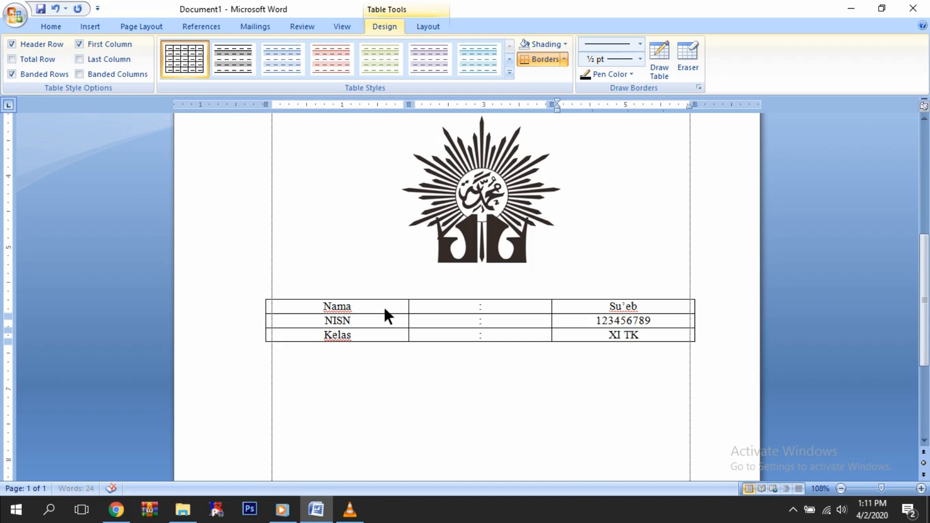
text(J 5)
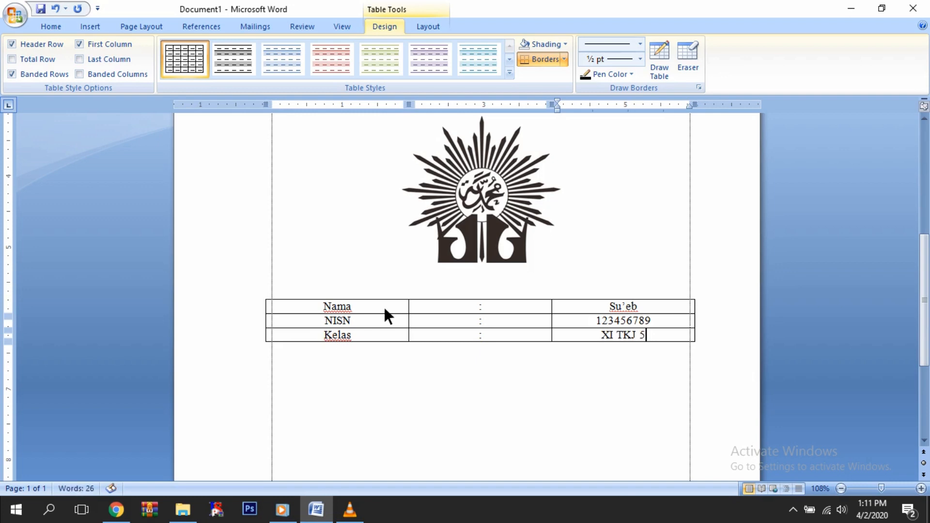
click(428, 362)
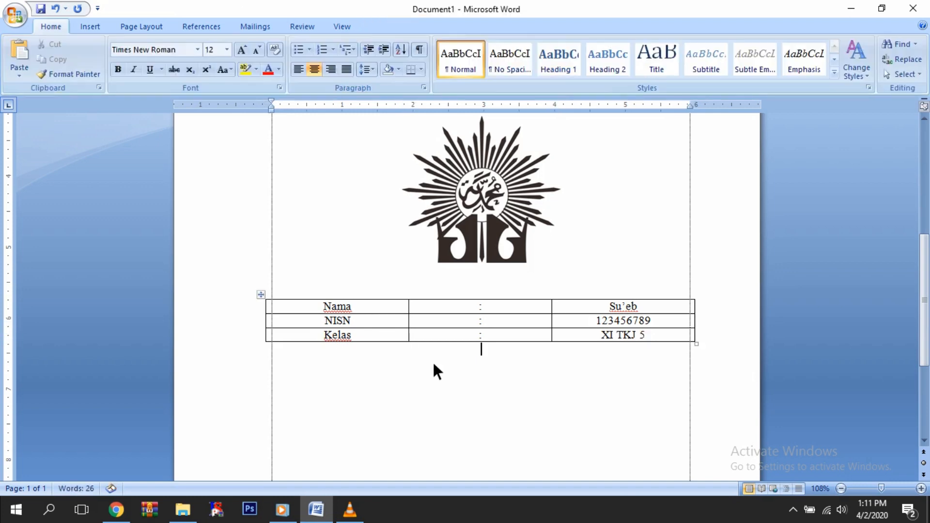
Resize the table columns, slimming the colon column and pulling both outer edges inward.
click(459, 311)
text(:)
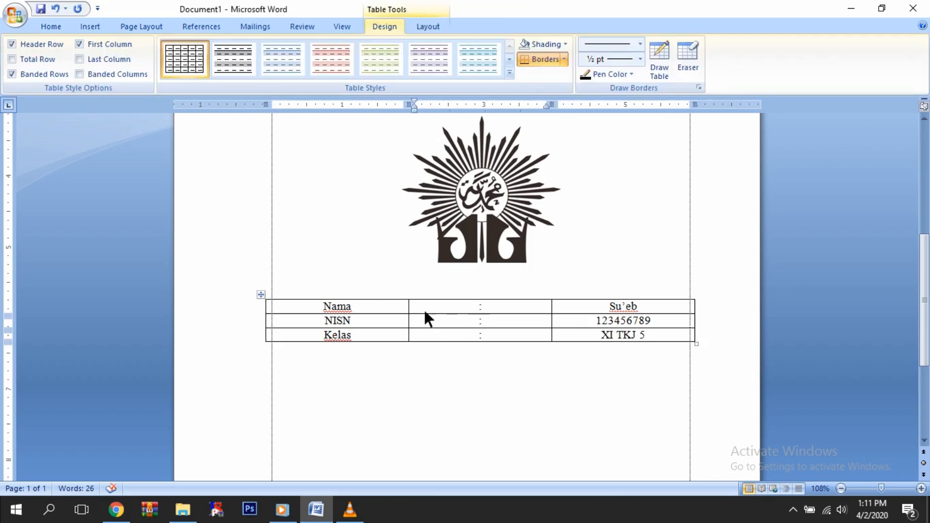
drag(412, 301, 478, 300)
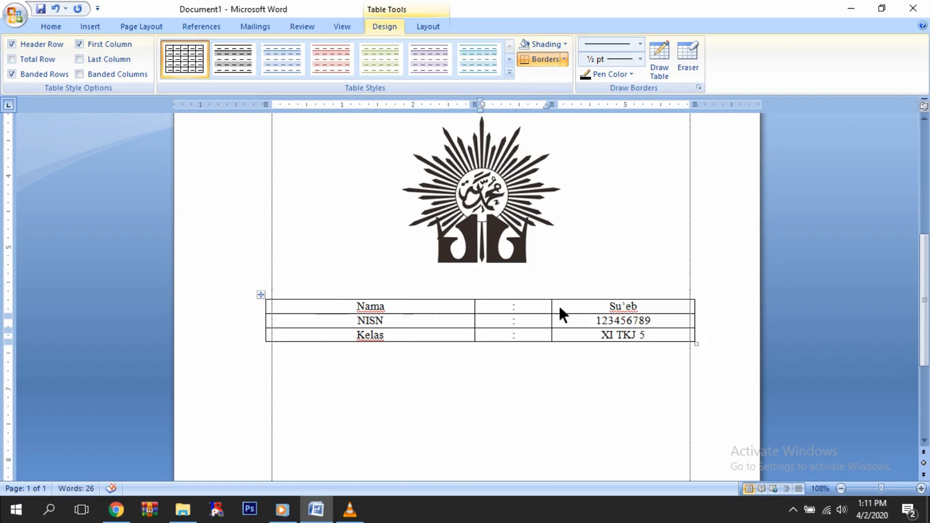
drag(552, 307, 483, 304)
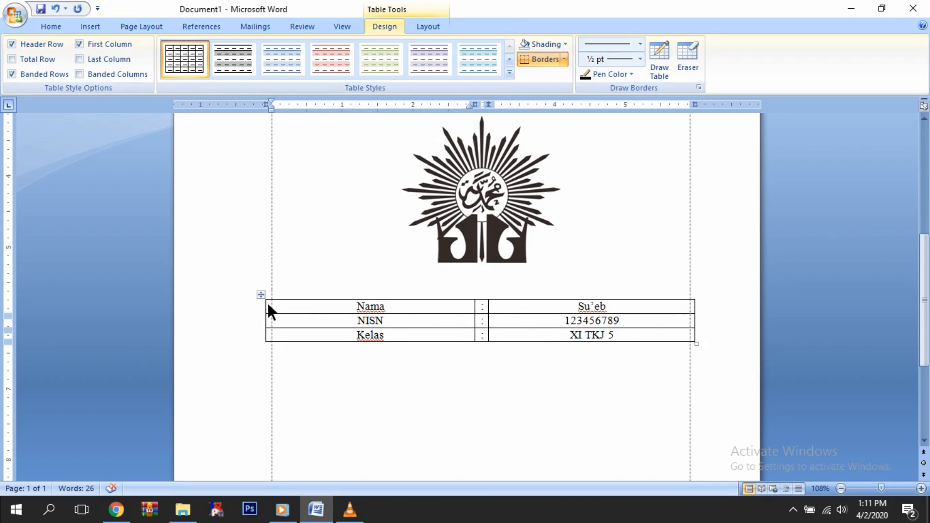
drag(267, 309, 434, 302)
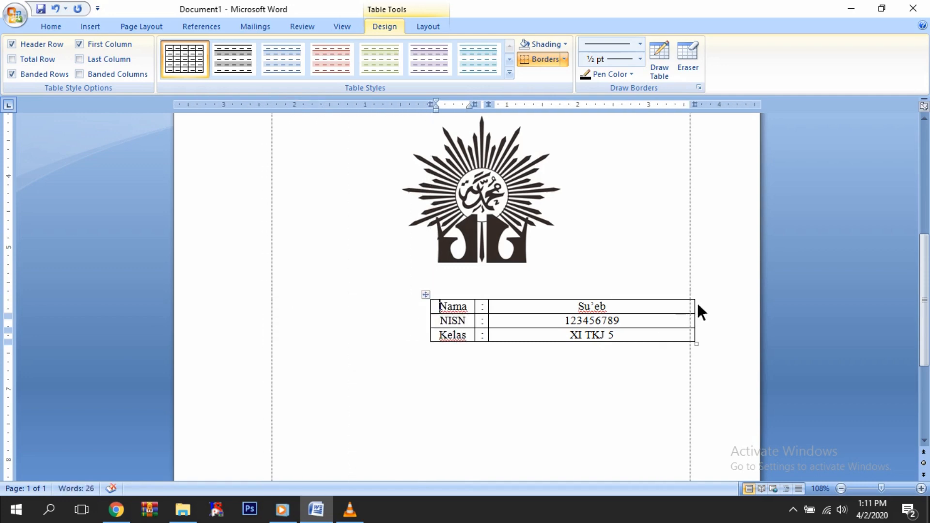
drag(696, 307, 555, 303)
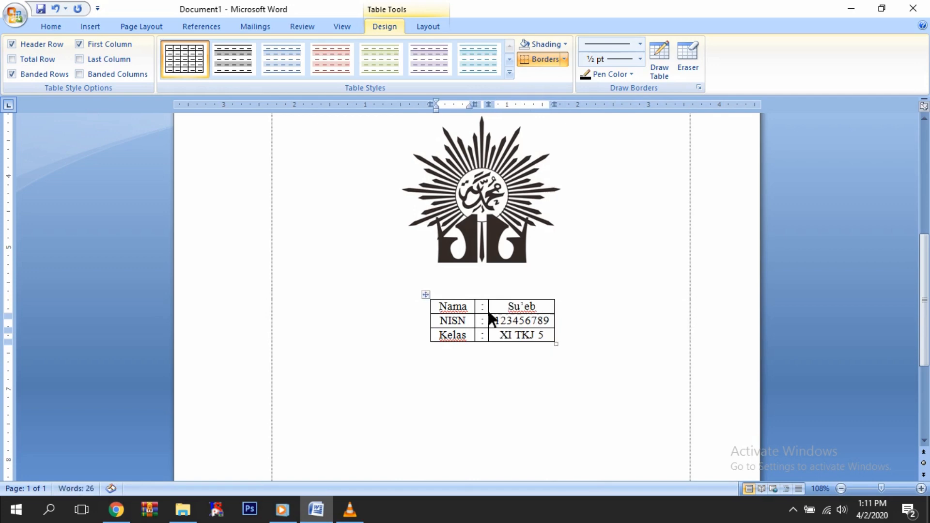
click(419, 301)
drag(433, 306, 411, 301)
Left-align the Nama, NISN and Kelas entries in the table.
click(524, 368)
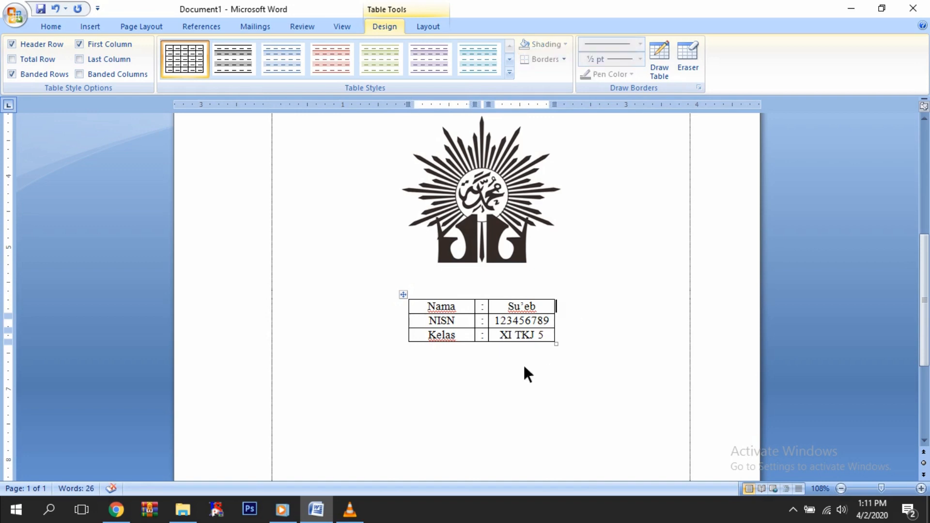
scroll(491, 358, up, 1)
scroll(494, 349, down, 1)
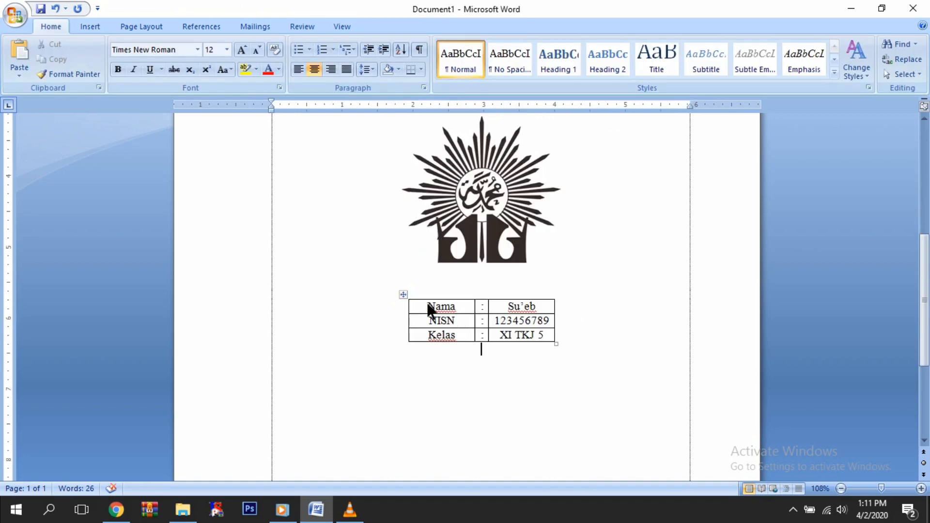
drag(423, 302, 533, 332)
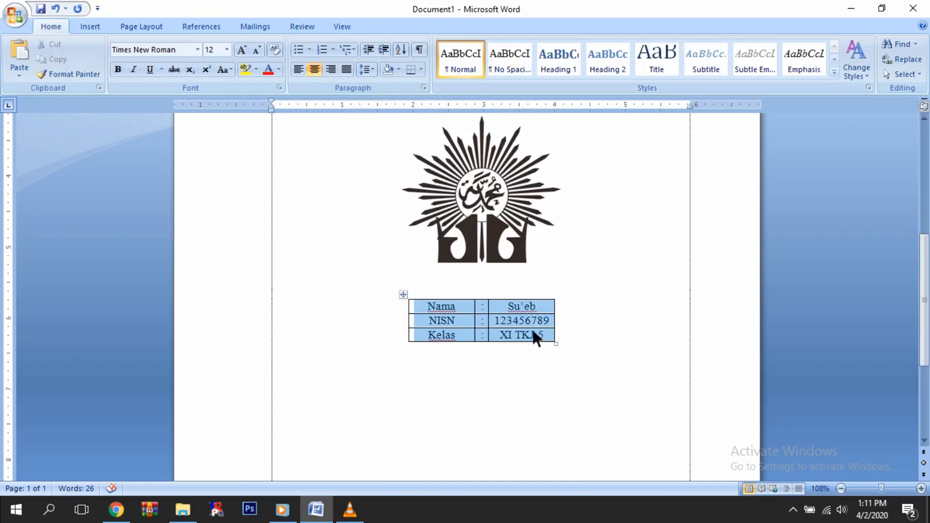
click(301, 70)
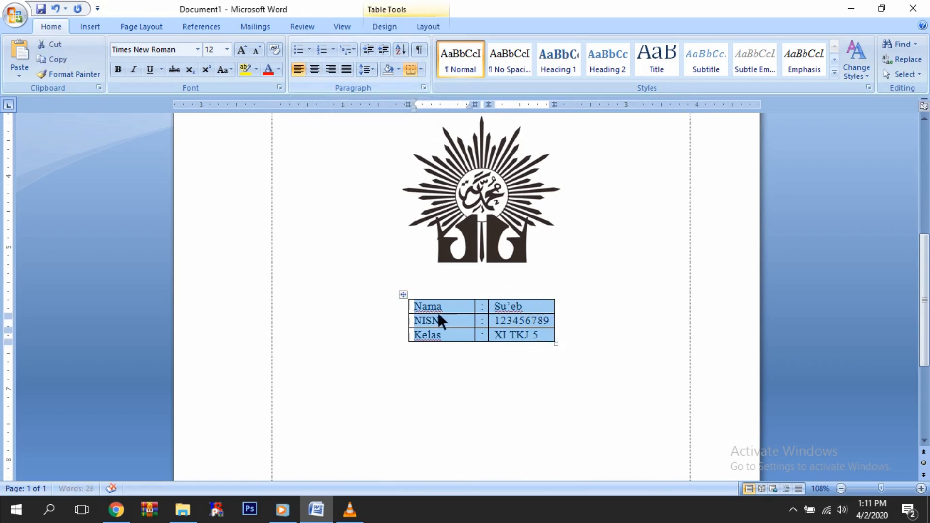
click(550, 291)
scroll(525, 286, up, 3)
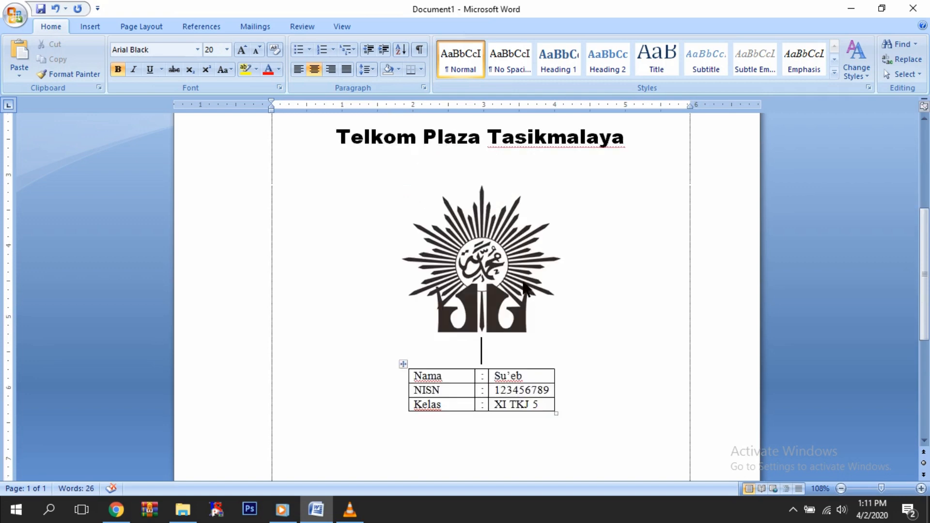
scroll(528, 305, down, 4)
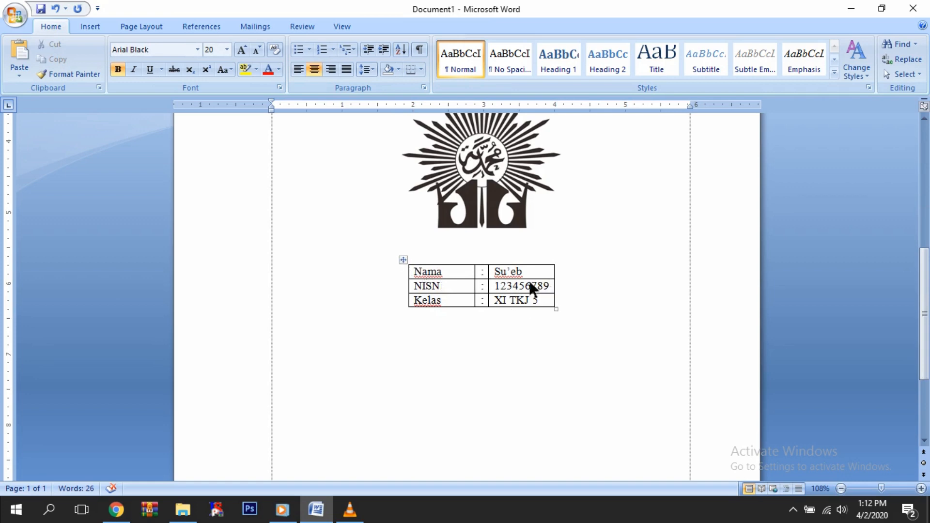
Set the Nama/NISN/Kelas table's Borders and Shading setting to None.
click(405, 260)
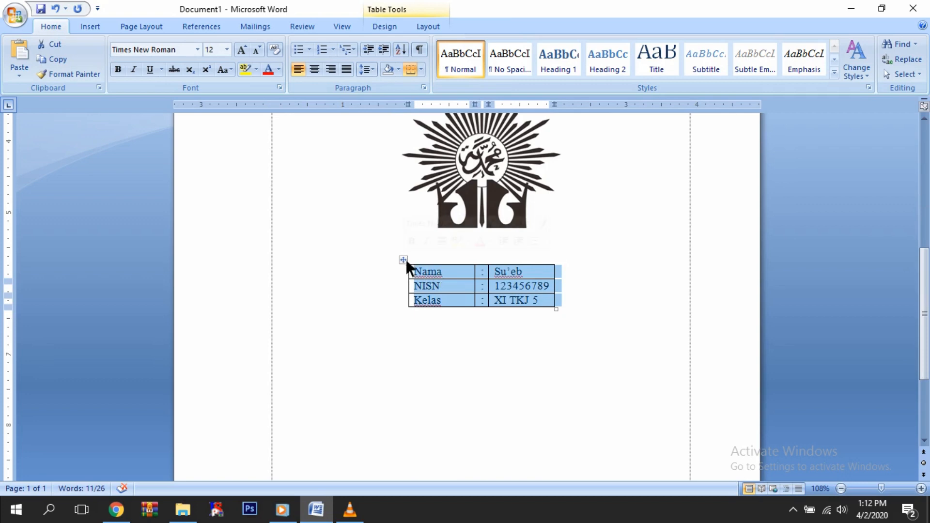
right_click(405, 257)
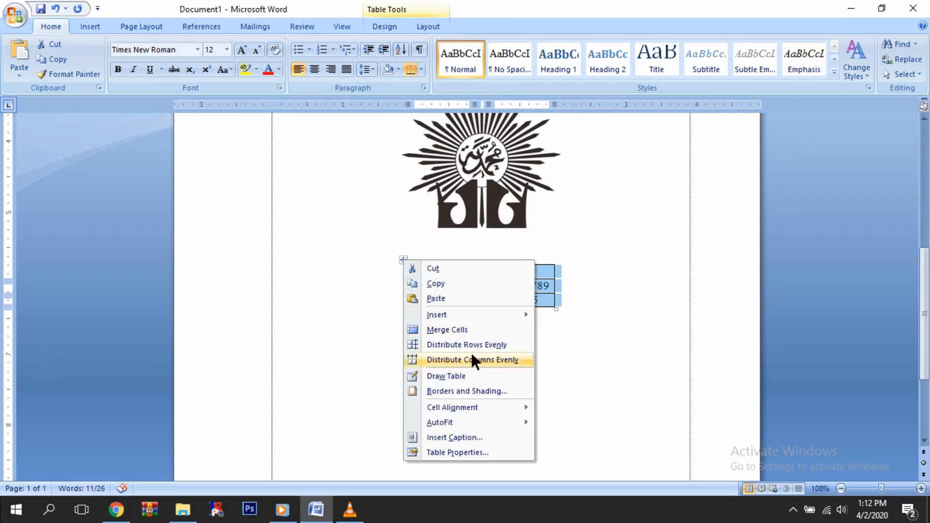
click(502, 386)
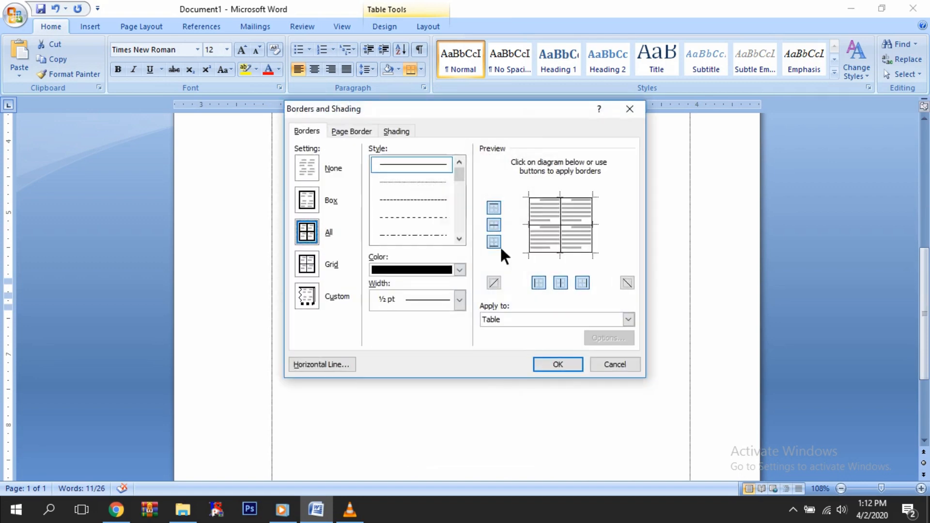
click(314, 164)
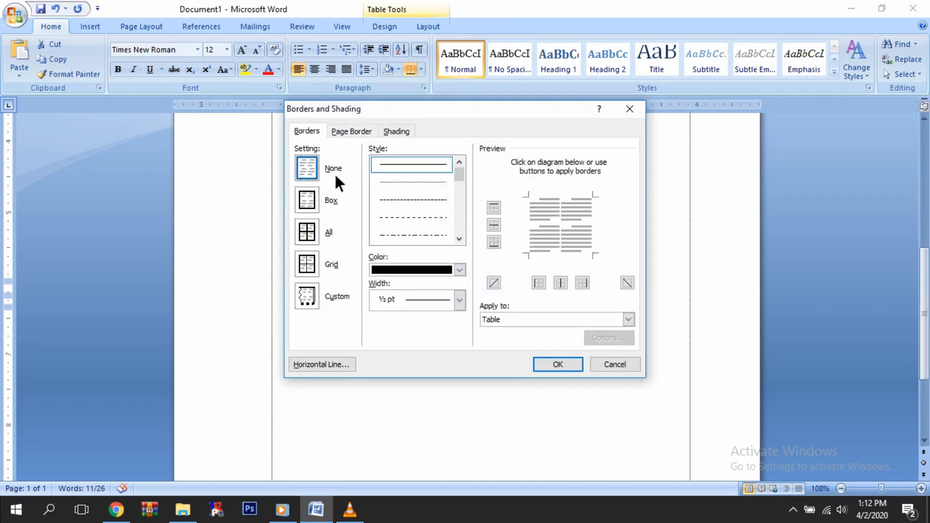
click(558, 362)
click(580, 287)
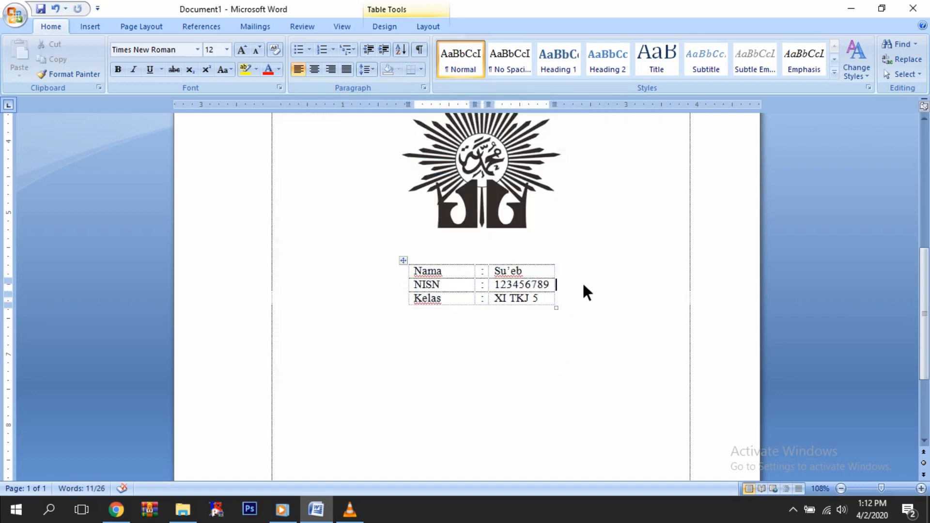
scroll(575, 277, up, 5)
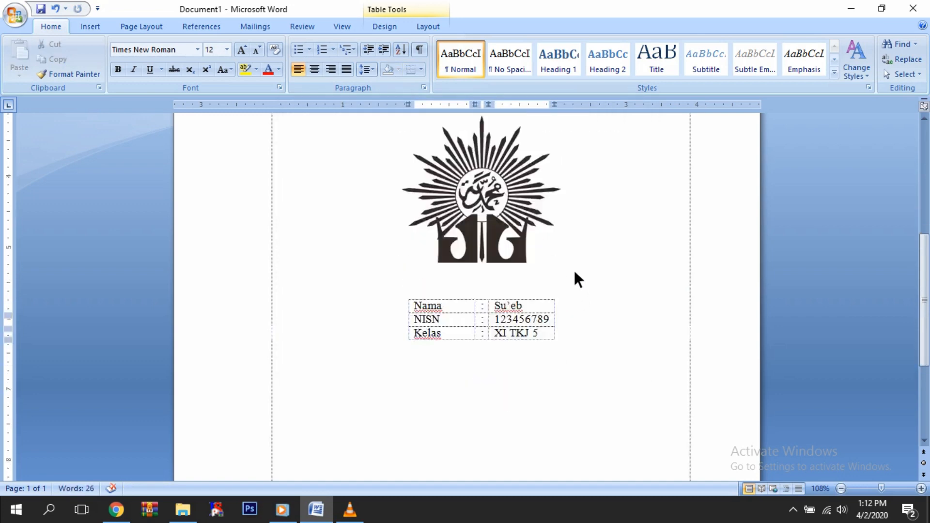
scroll(575, 276, down, 5)
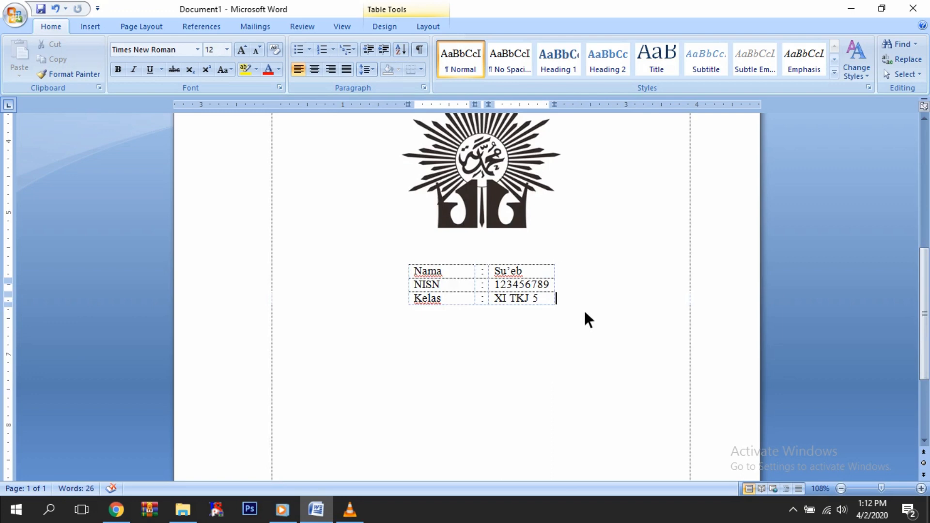
Type centred lines 'Majelis Pendidikan Dasar dan Menengah', 'Muhammadiyah Kota Tasikmalaya', 'SMK Muhammadiyah Kota Tasikmalay'.
click(514, 330)
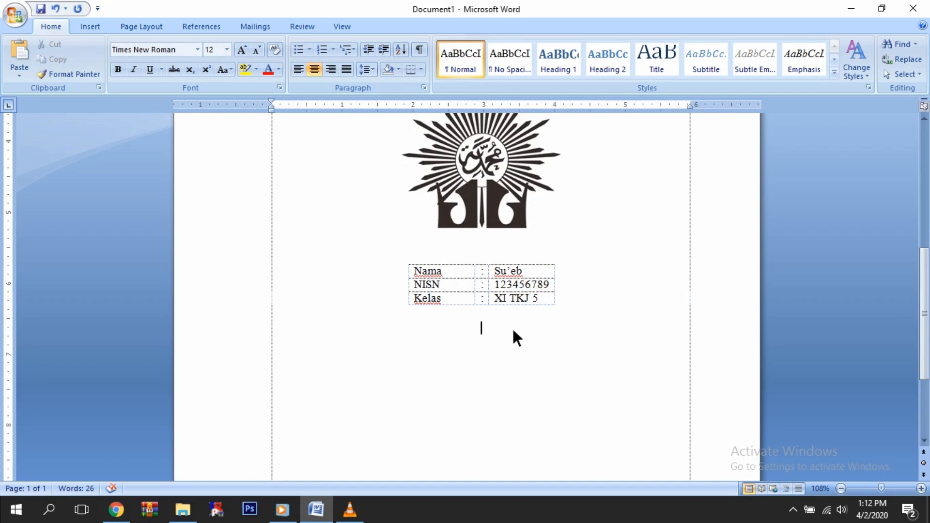
text(Majelis Pen)
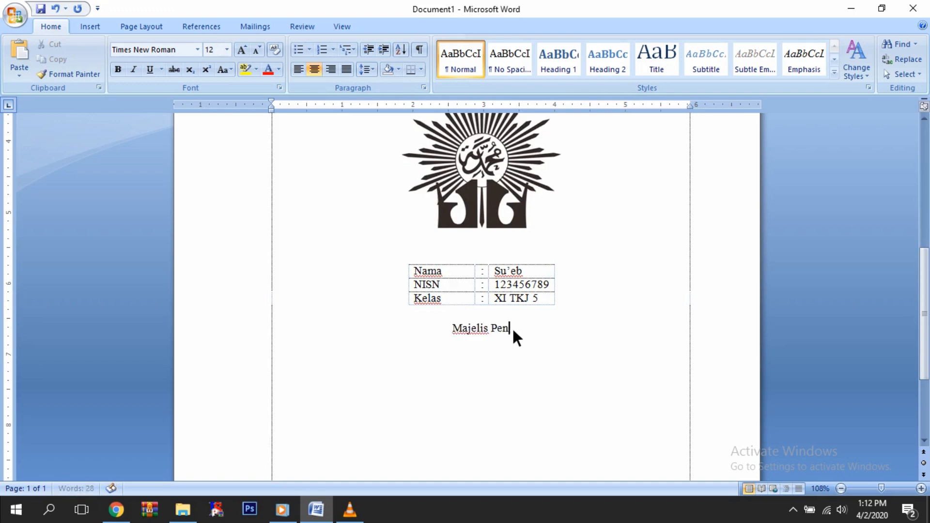
text(didikan )
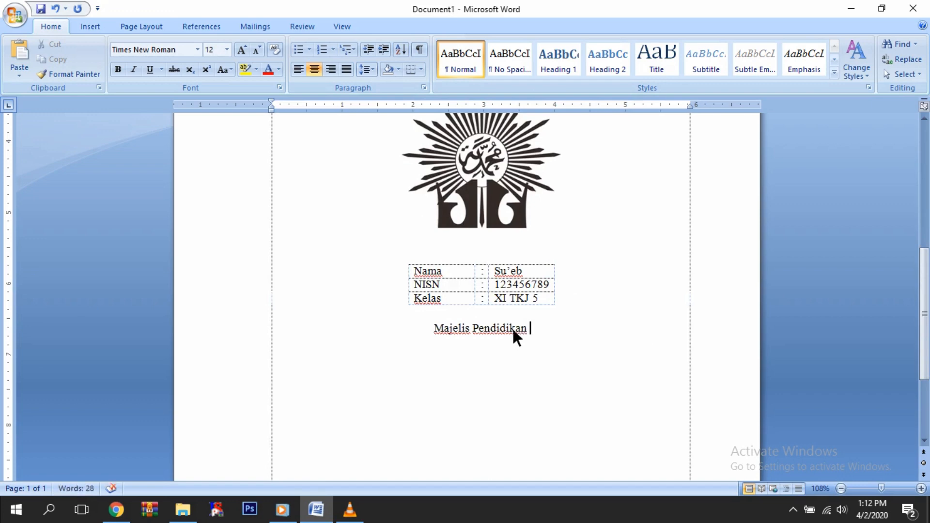
text(Das)
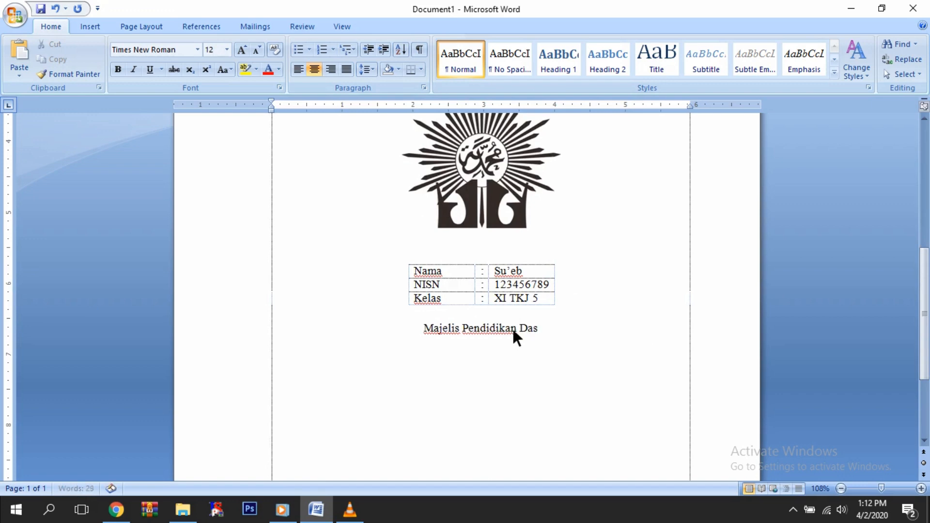
text(ar dan Me)
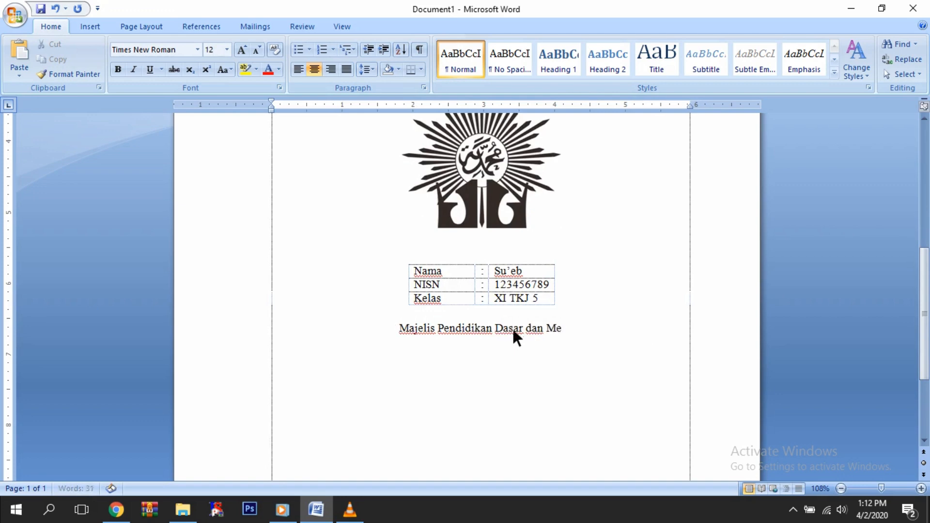
text(nengah)
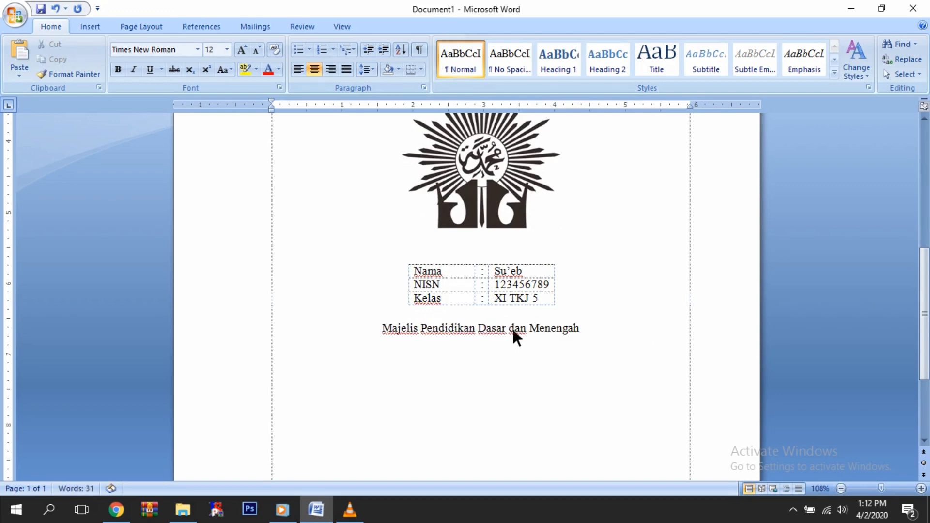
key(Return)
text(Muham)
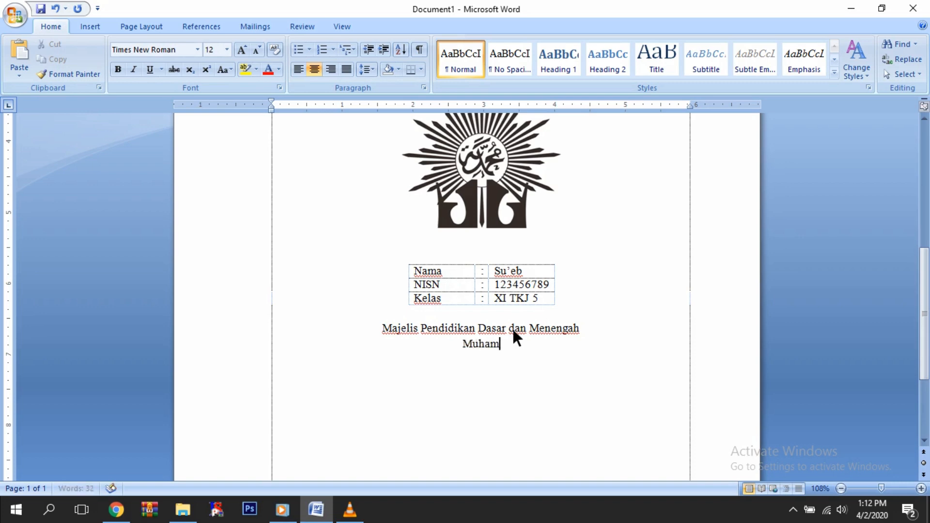
text(madiyah)
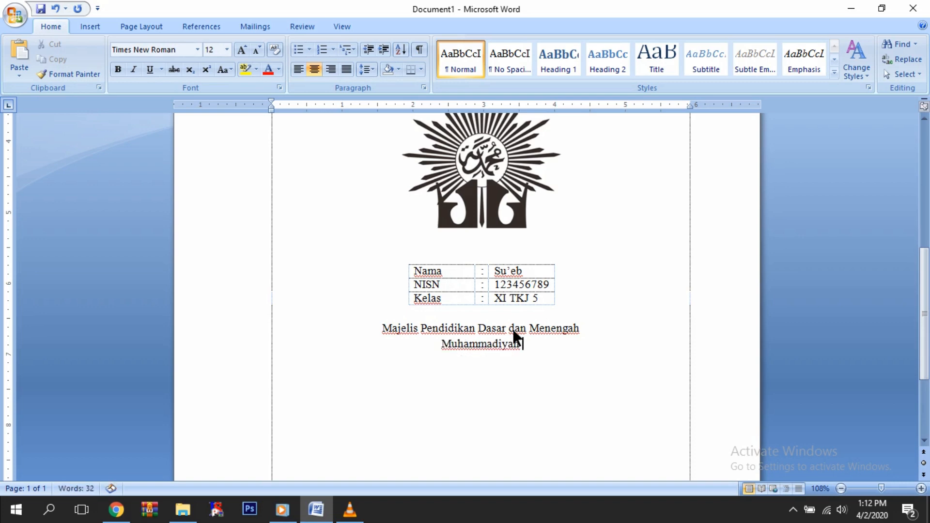
text( Kota Tasi)
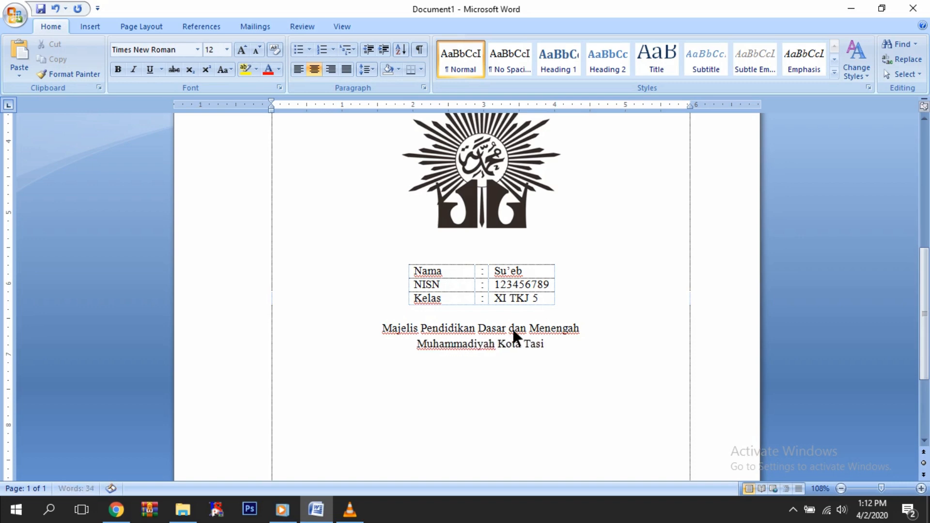
text(kmalaya)
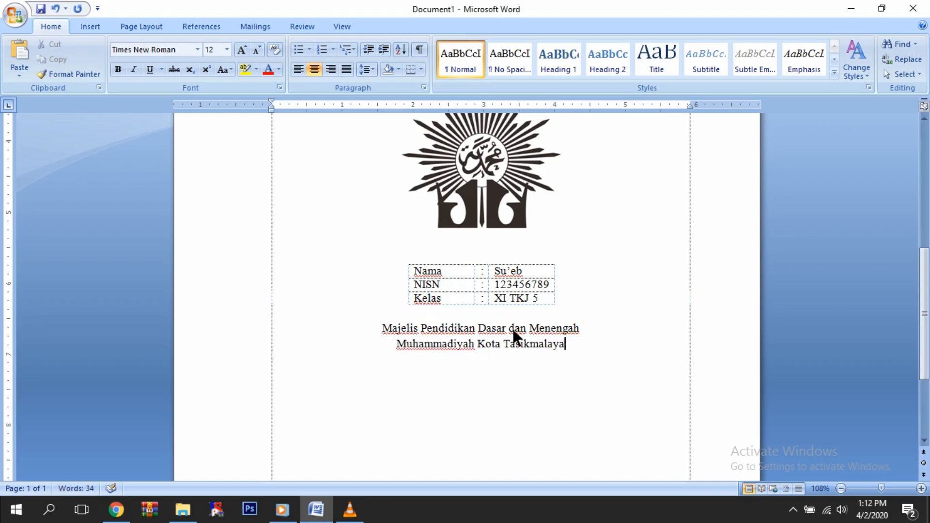
key(Return)
text(SMK)
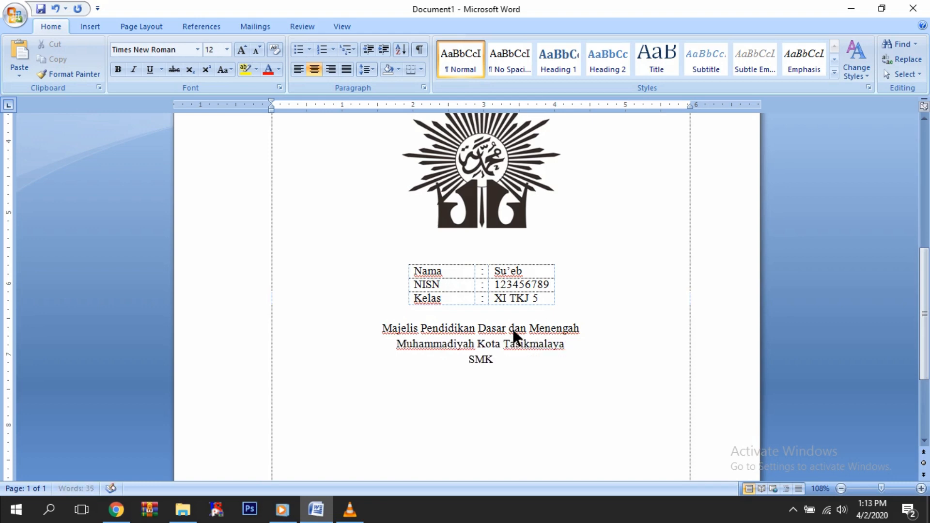
text( Muhammadiyah)
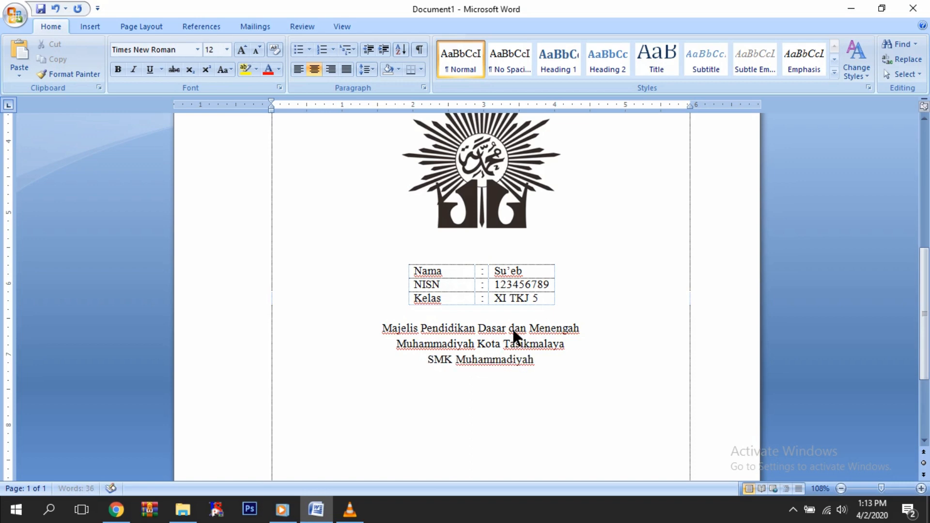
text( Kota Ta)
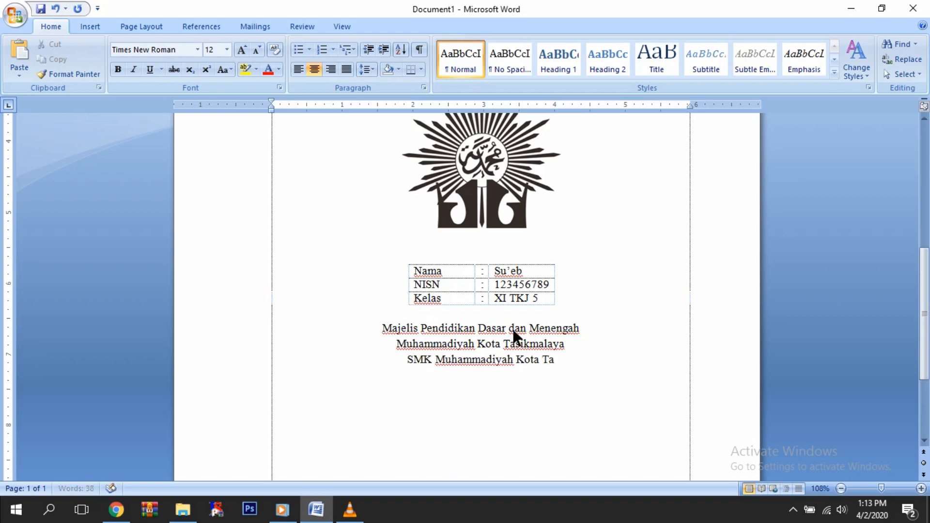
text(sikmalaya)
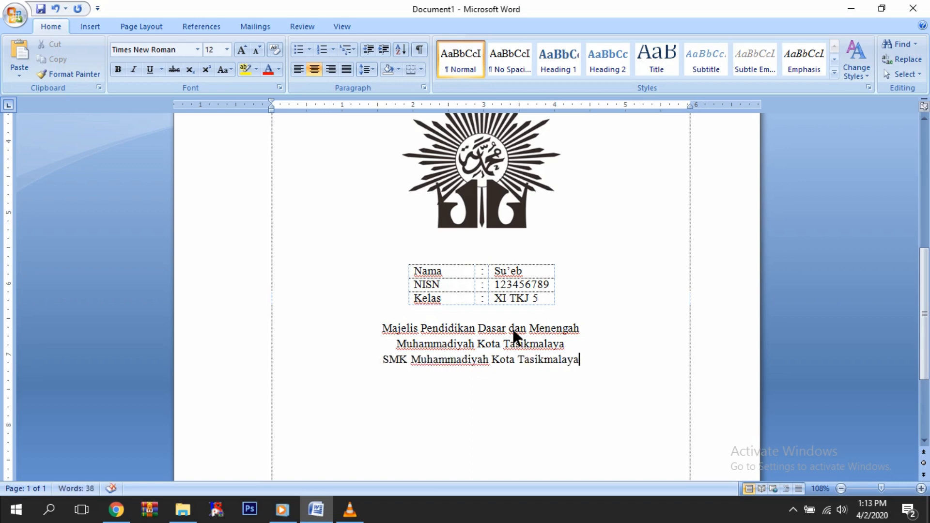
Add the 'smkmtsm.sch.id' website line and the school's street address and phone line.
key(Return)
text(smkm)
text(tsm.)
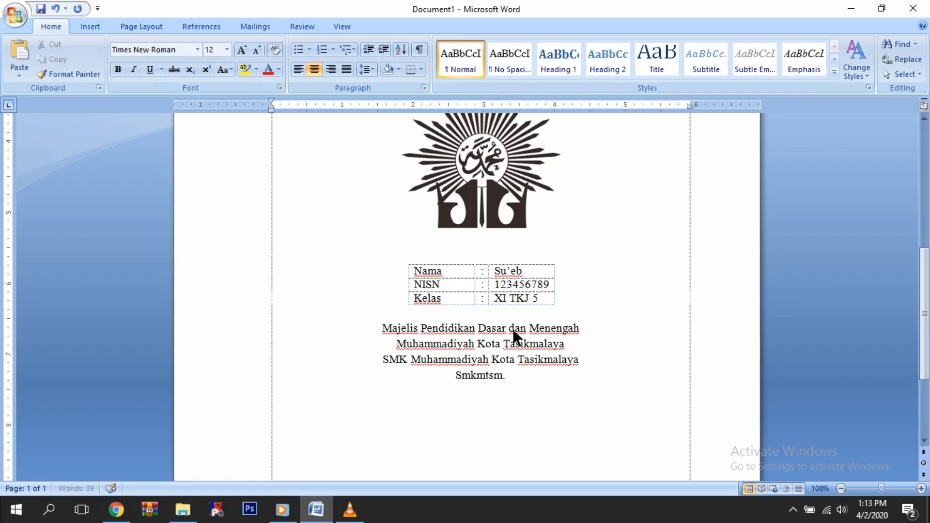
text(sch.id)
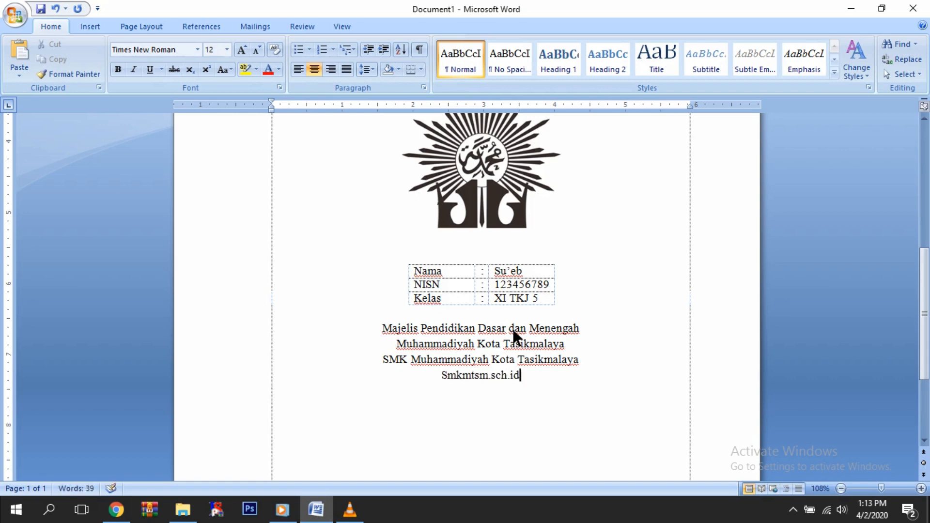
key(Return)
text(Jl. Rumah s)
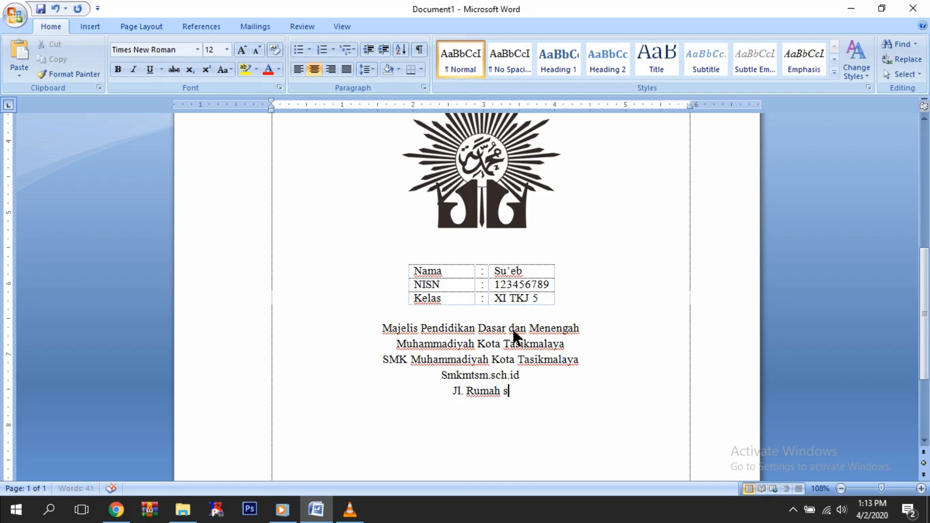
text(akit umum)
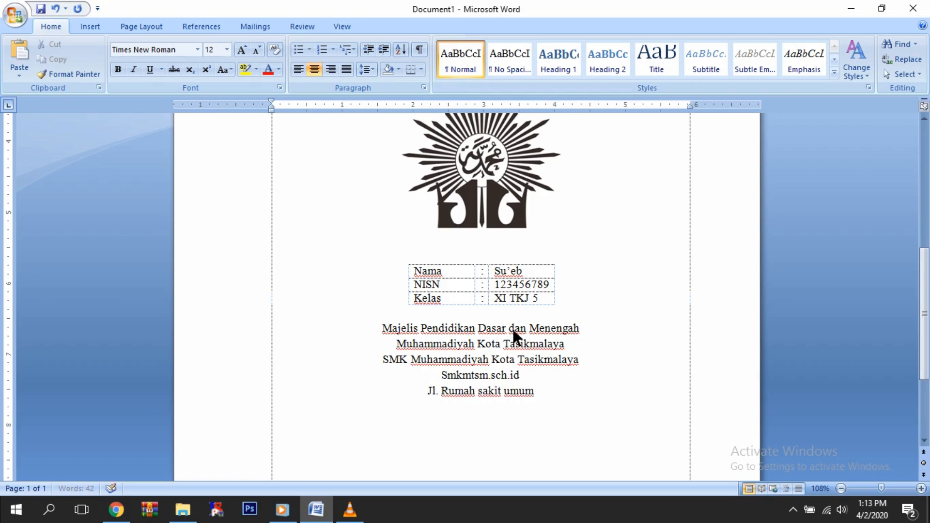
text( no.29)
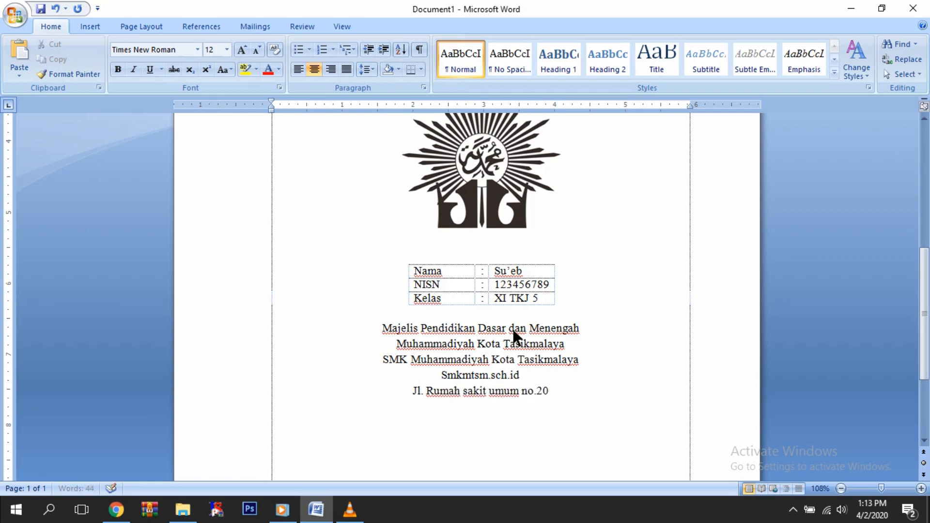
text( Kota )
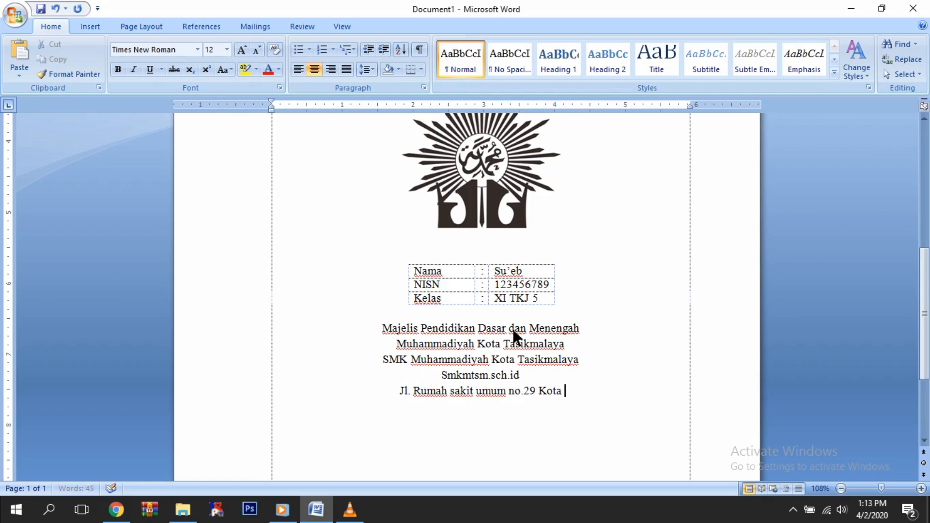
text(Tasikmalaya )
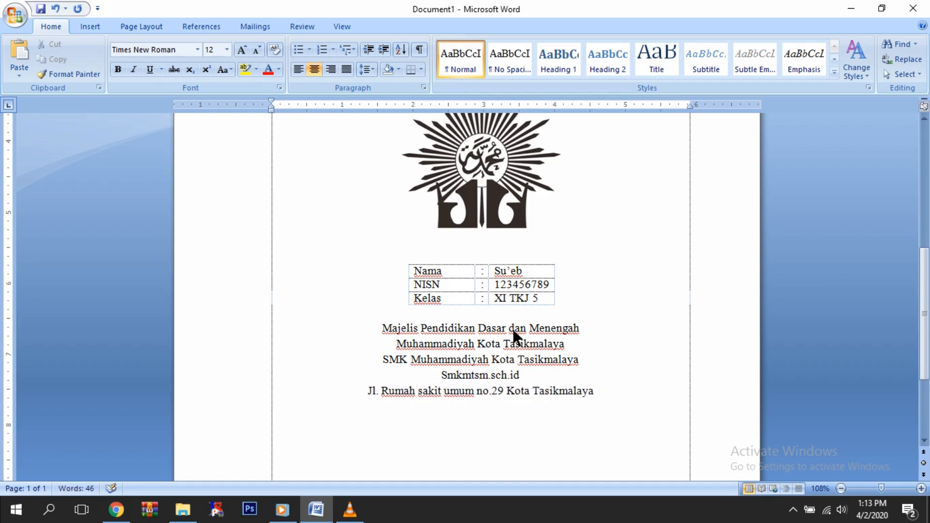
text(Telp.)
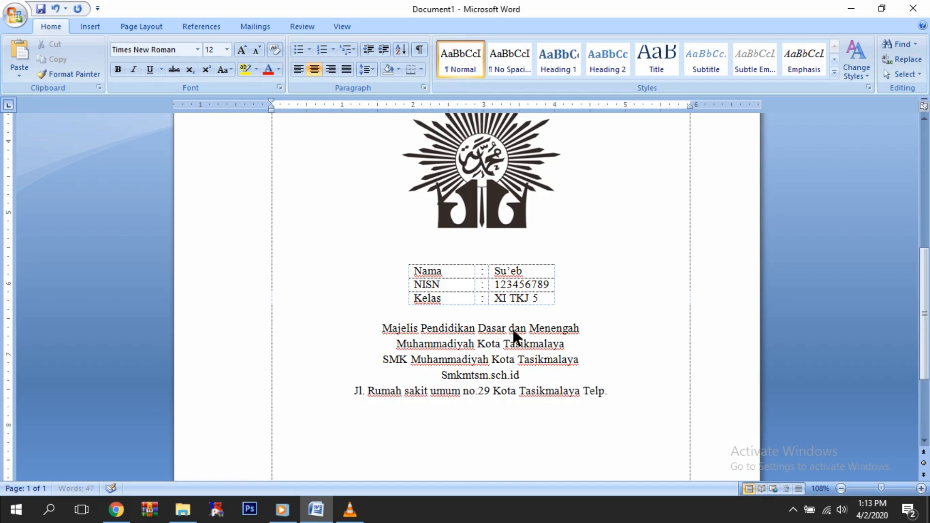
text((0)
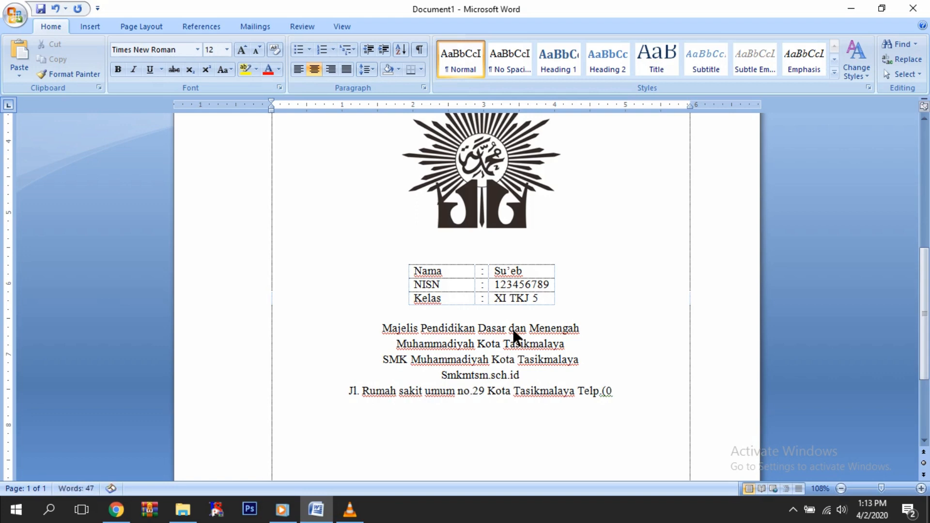
text(265))
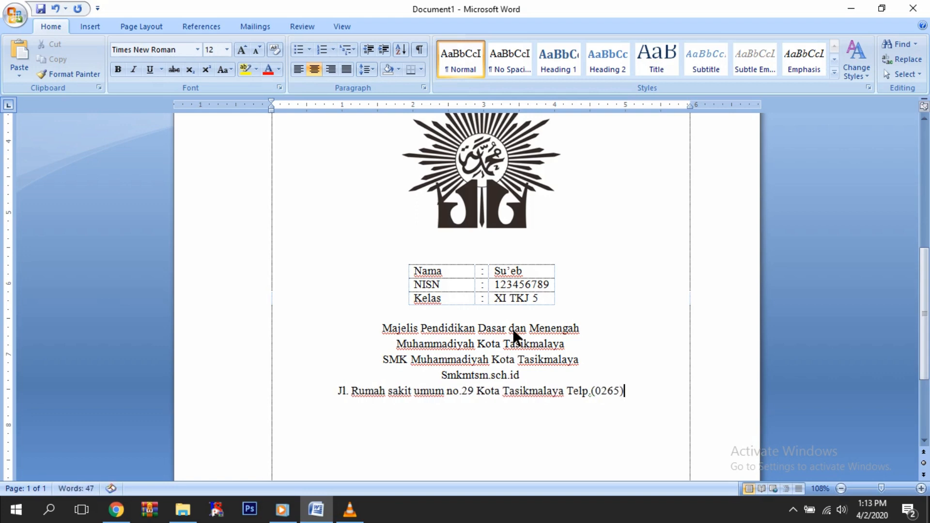
text( 327)
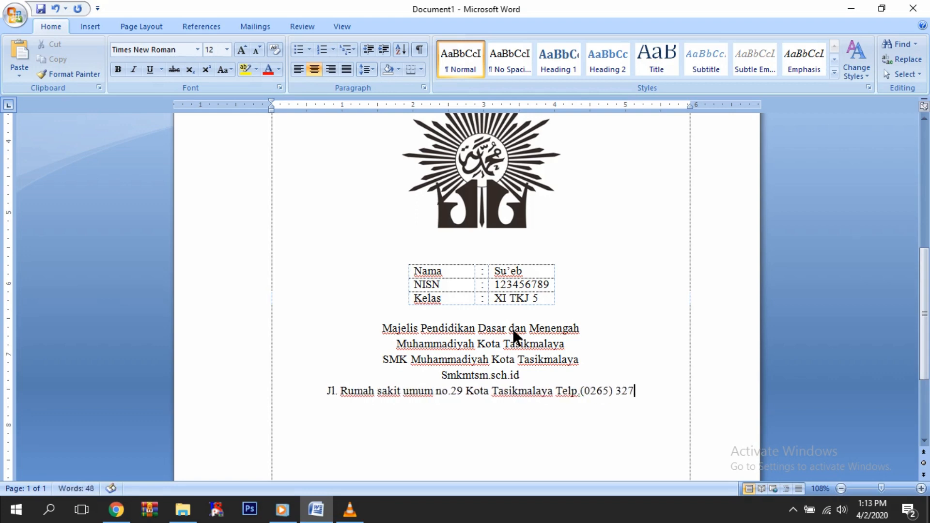
text( 380)
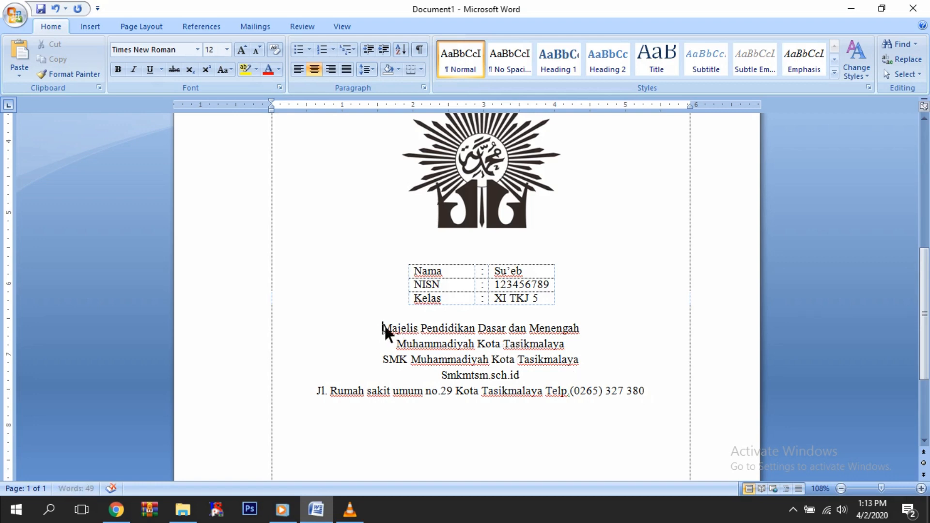
Set the Majelis, Muhammadiyah and SMK footer lines to 20 pt.
drag(381, 328, 594, 338)
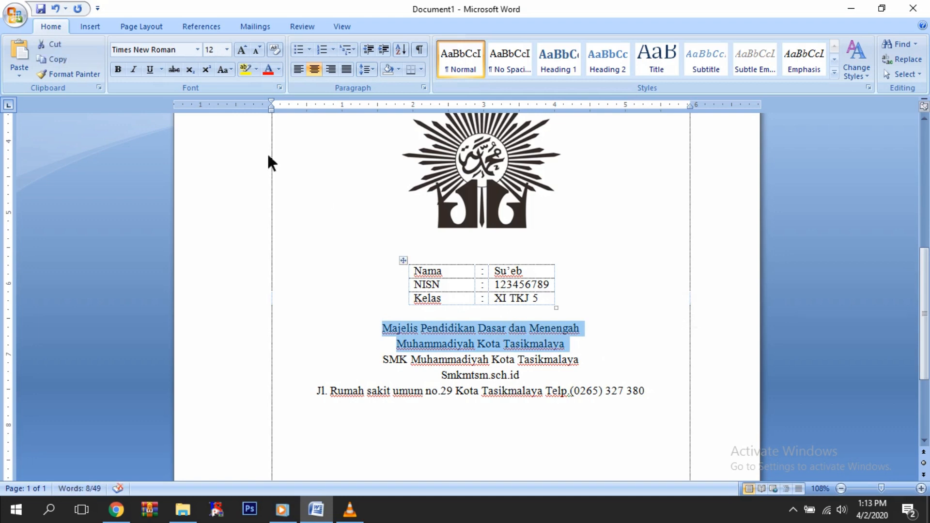
click(227, 50)
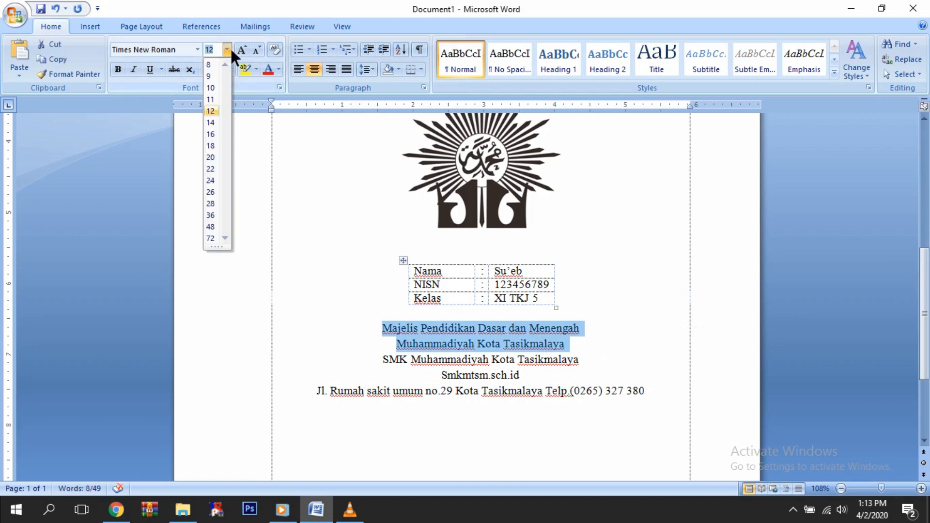
click(219, 156)
drag(377, 383, 587, 388)
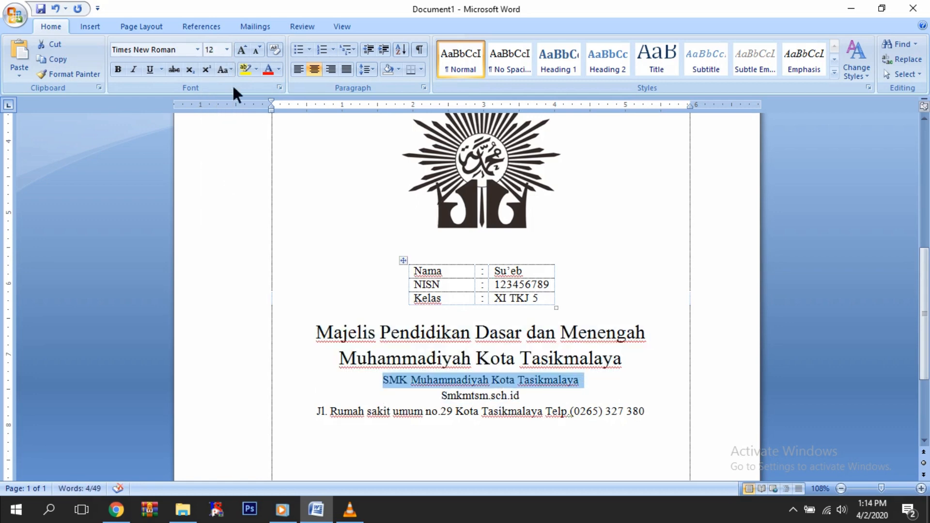
click(226, 50)
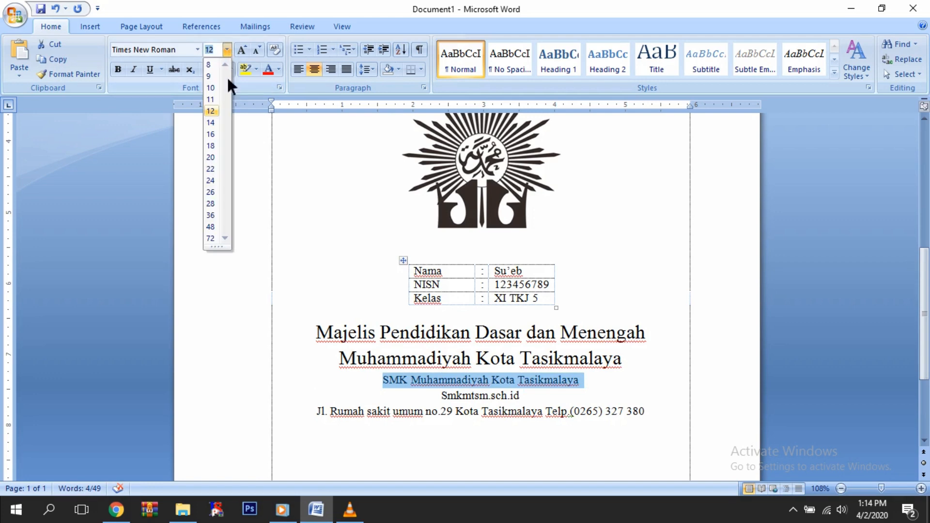
click(213, 157)
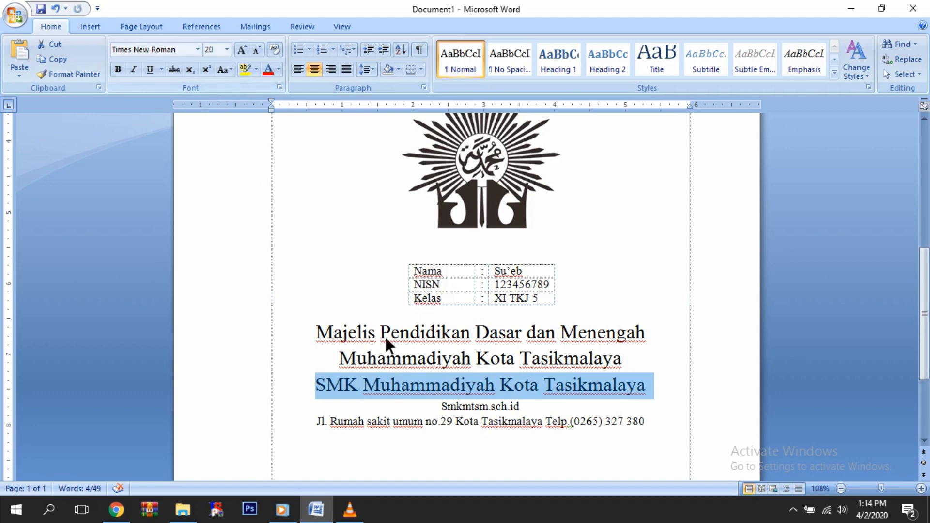
Set the smkmtsm.sch.id website line to 14 pt.
click(411, 330)
scroll(506, 330, up, 5)
scroll(507, 339, down, 5)
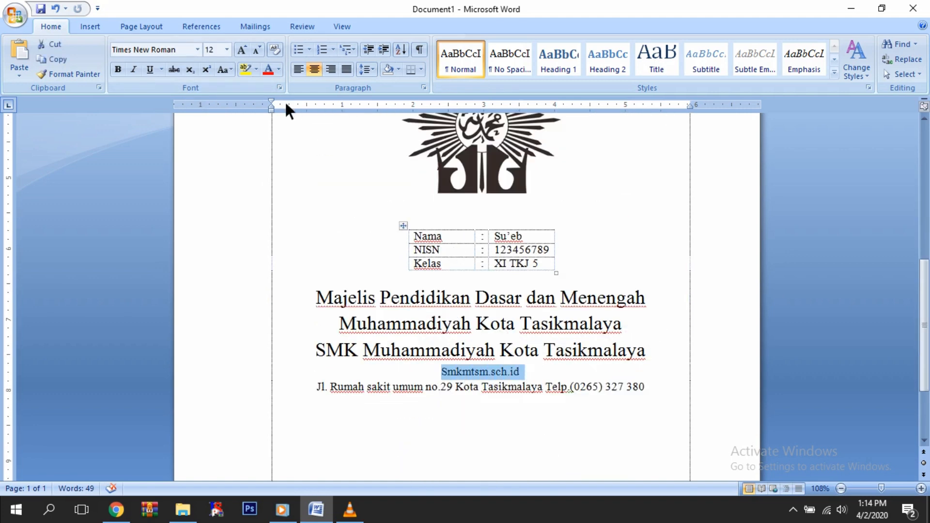
click(227, 49)
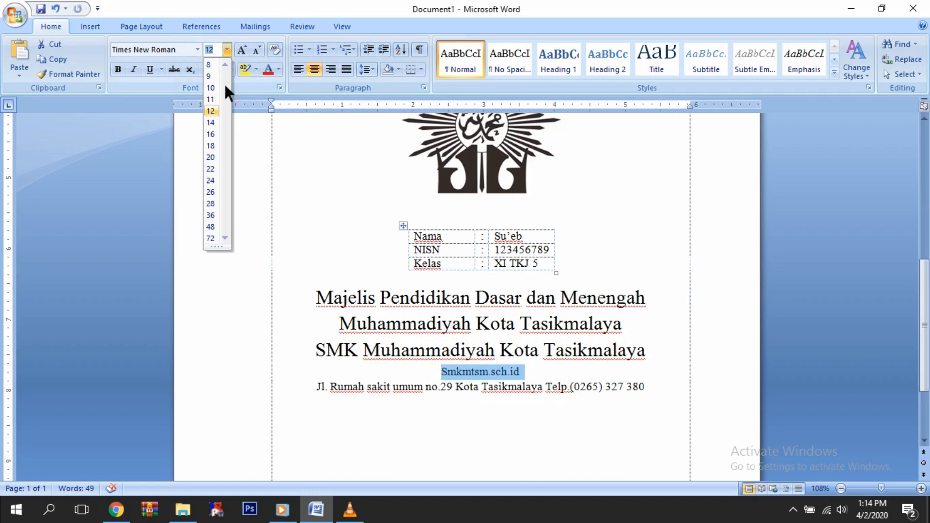
click(211, 123)
drag(317, 391, 648, 389)
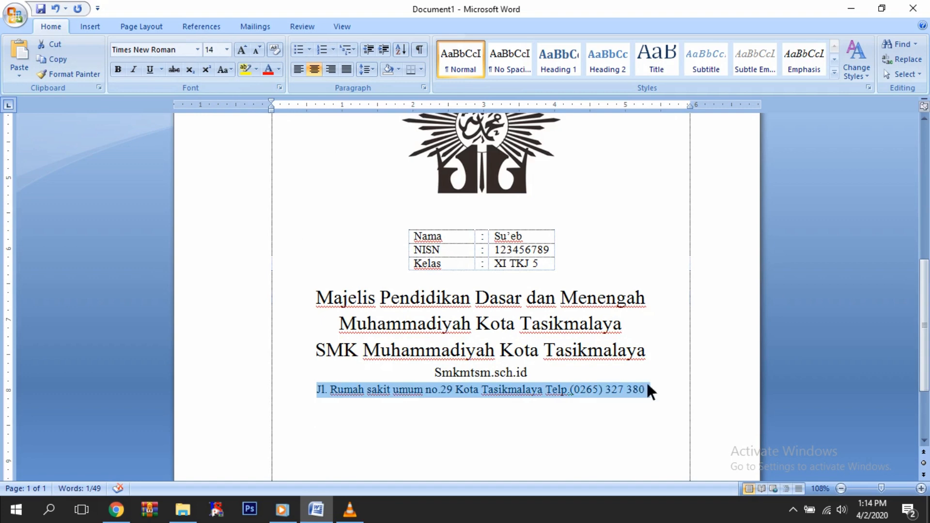
click(377, 298)
drag(314, 297, 561, 393)
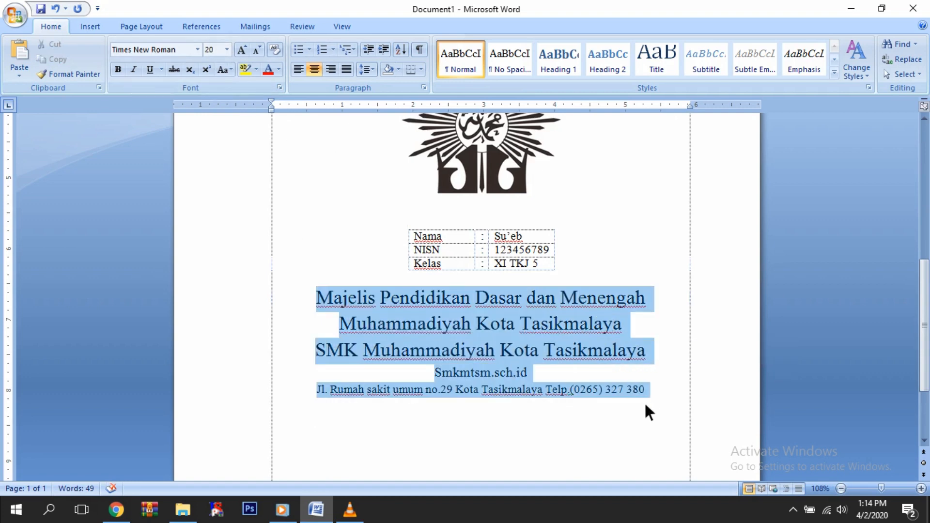
Make the whole footer block bold Arial Black.
click(119, 68)
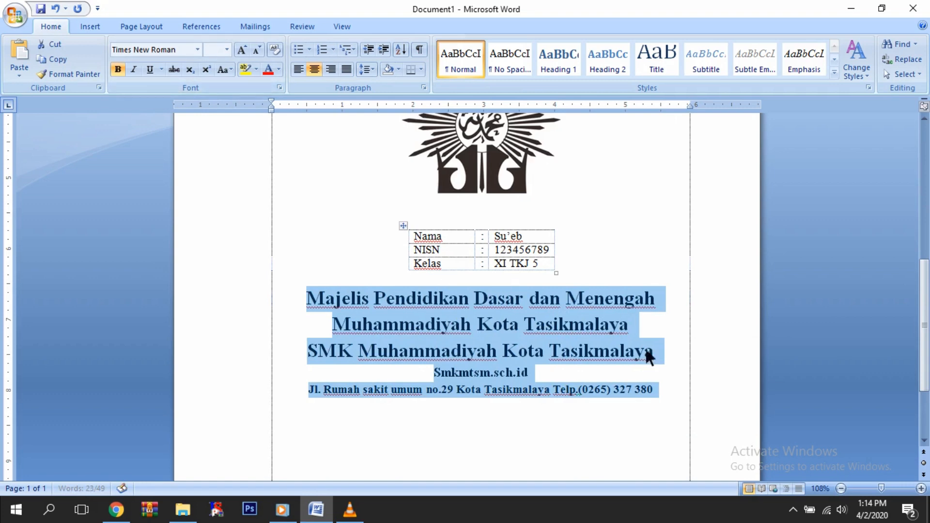
click(673, 347)
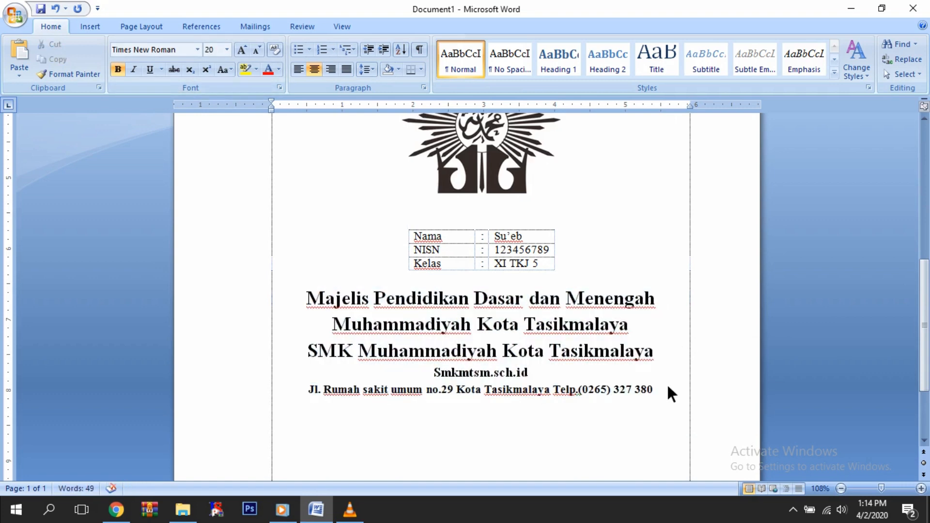
drag(664, 390, 310, 296)
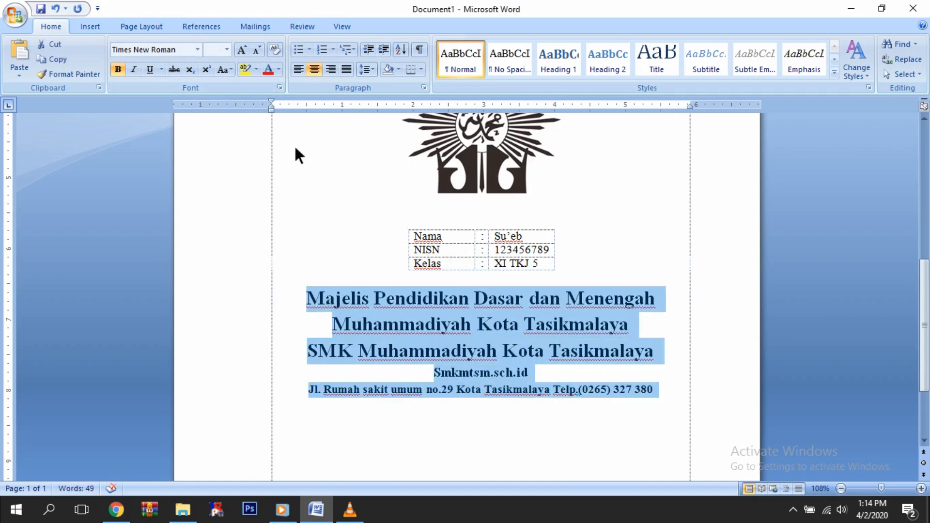
click(198, 48)
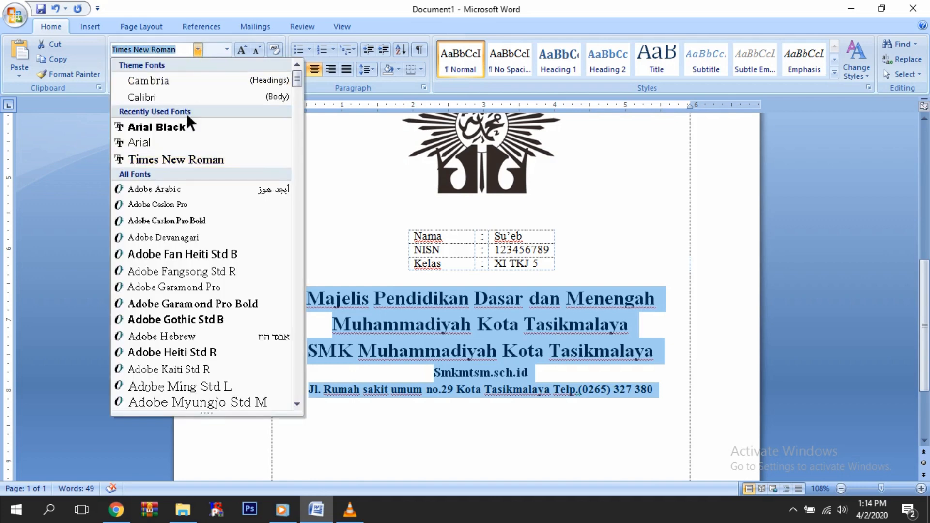
click(185, 125)
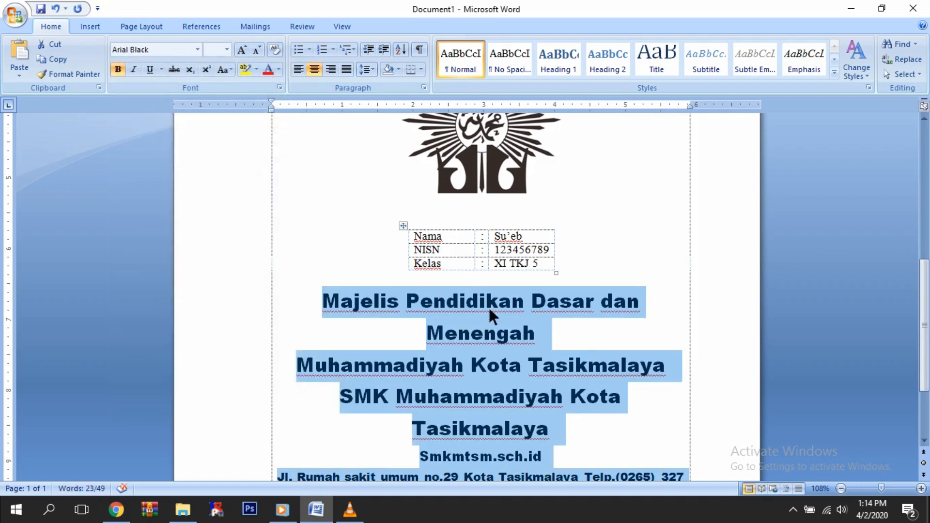
click(490, 307)
scroll(363, 289, down, 1)
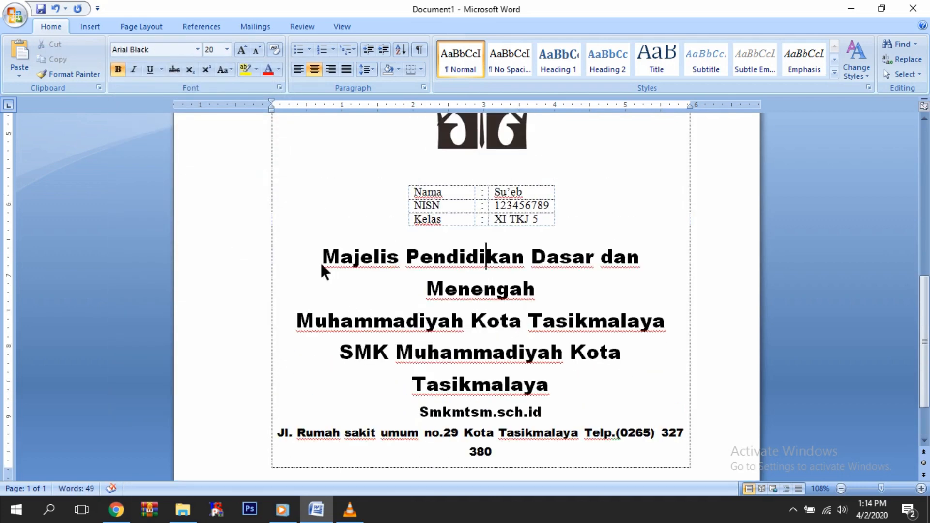
Shrink the Majelis, Muhammadiyah and SMK lines to 18 pt each.
drag(321, 261, 535, 291)
click(228, 49)
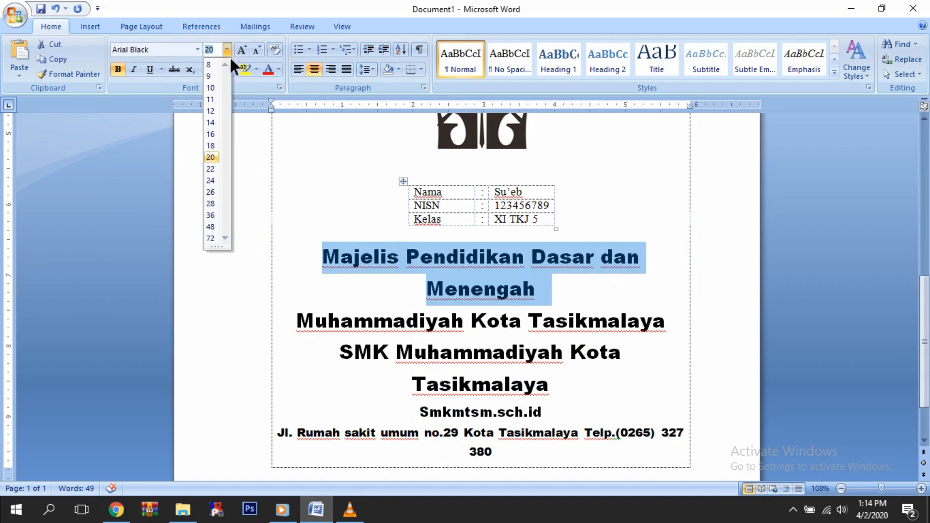
click(211, 145)
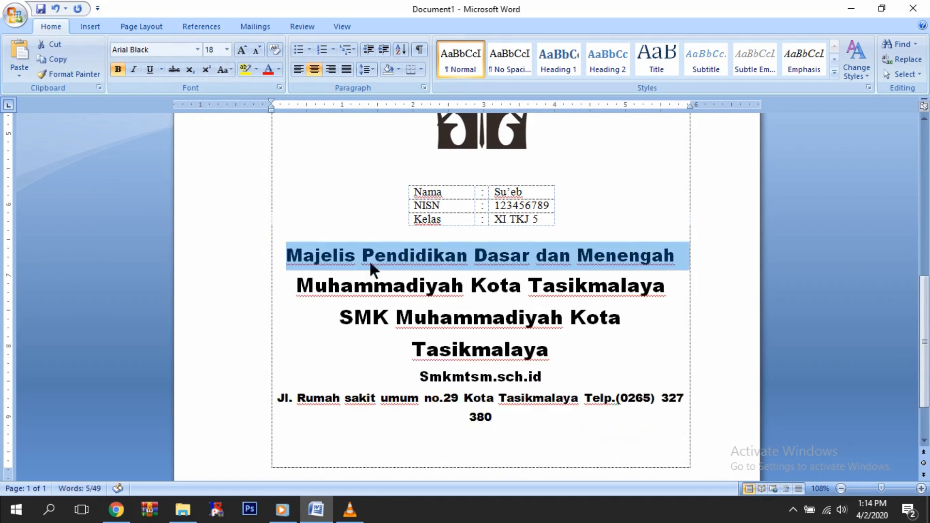
drag(298, 286, 664, 295)
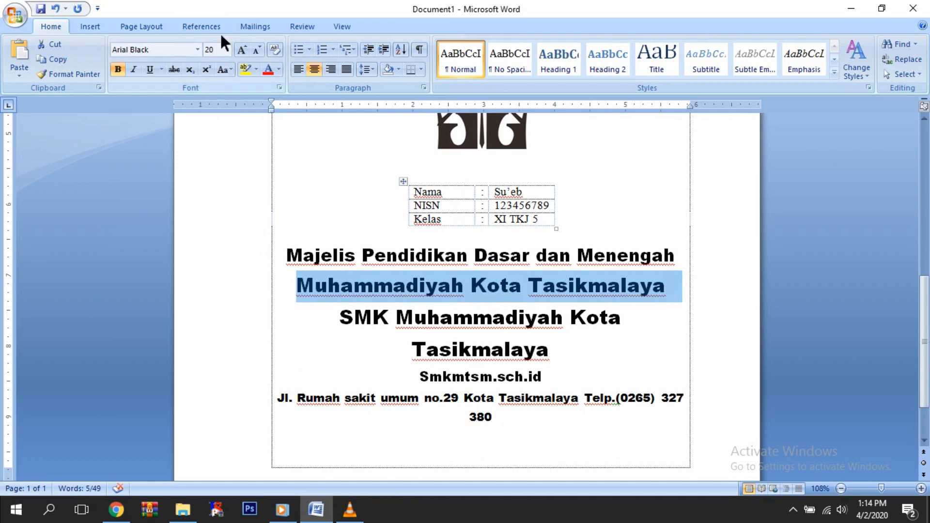
click(228, 49)
click(215, 145)
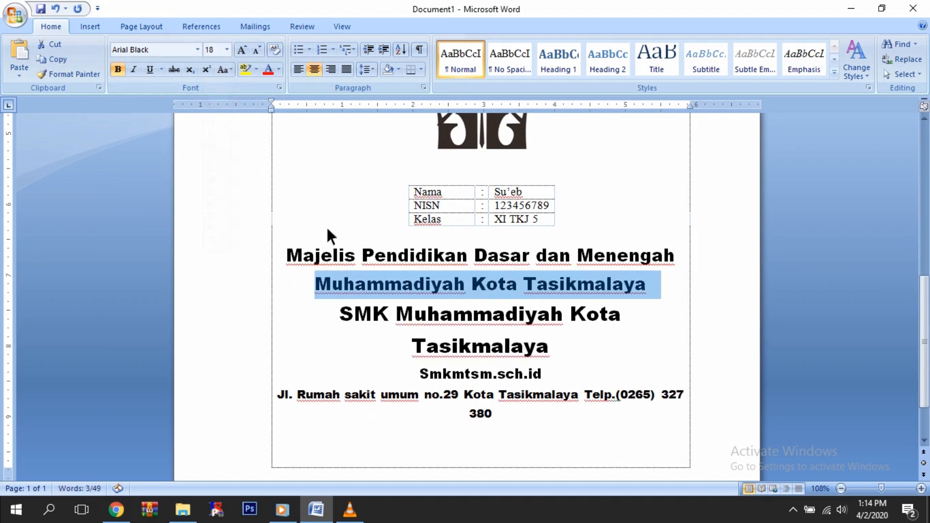
drag(346, 315, 627, 338)
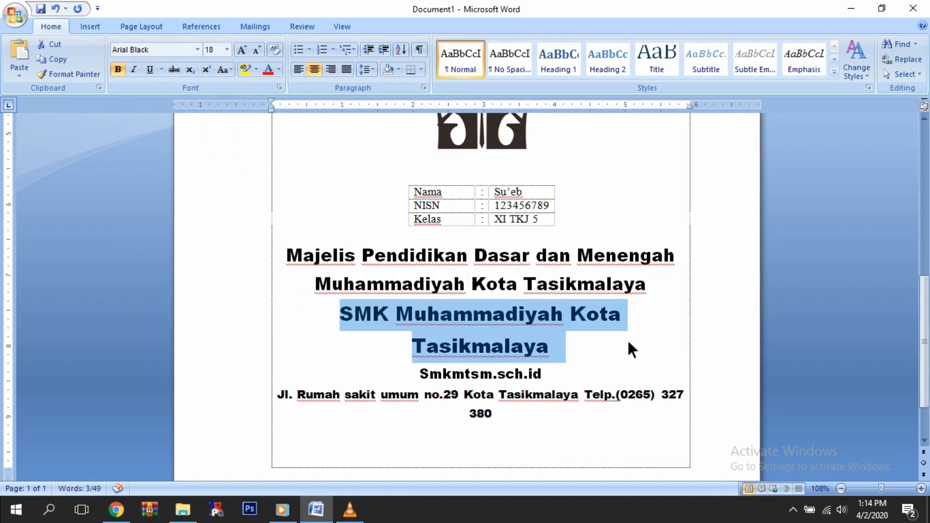
click(228, 50)
click(217, 140)
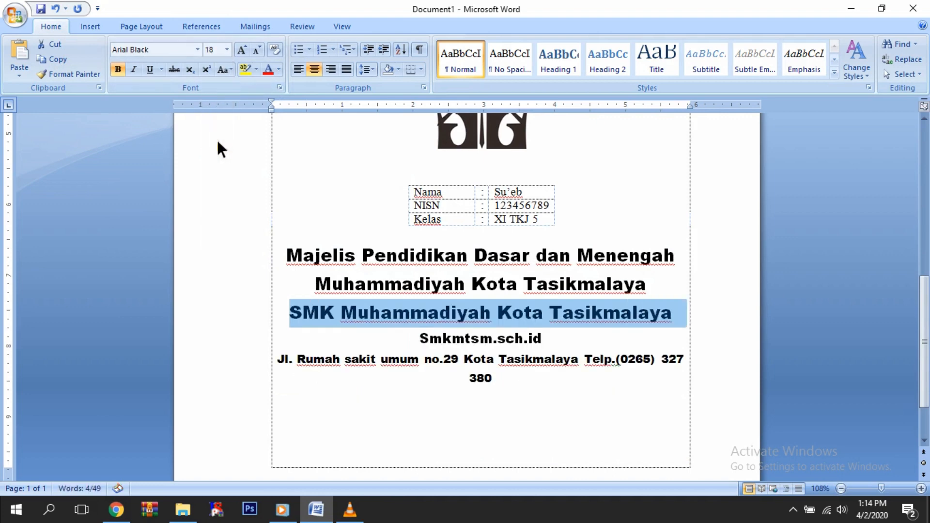
click(599, 335)
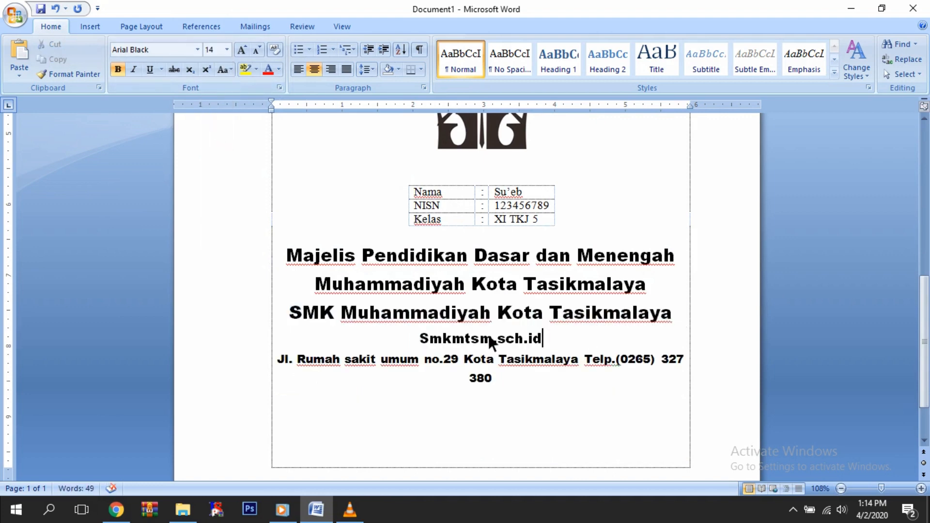
Set the street address line to 10 pt.
scroll(484, 334, down, 1)
drag(420, 304, 551, 306)
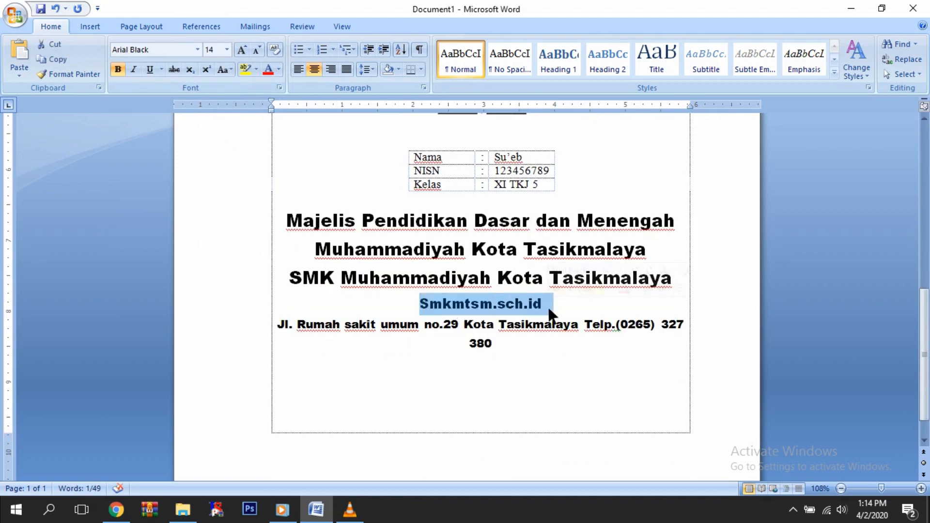
click(516, 336)
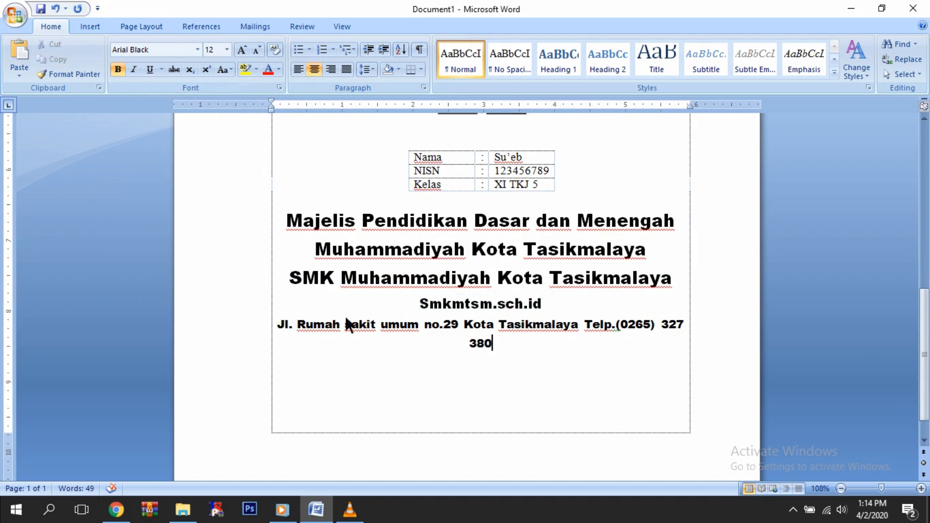
drag(510, 339, 284, 320)
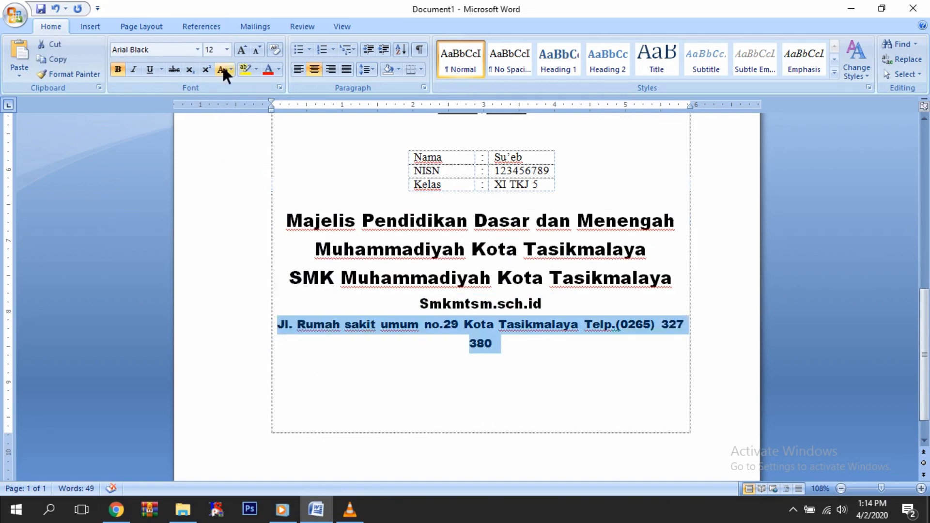
click(227, 50)
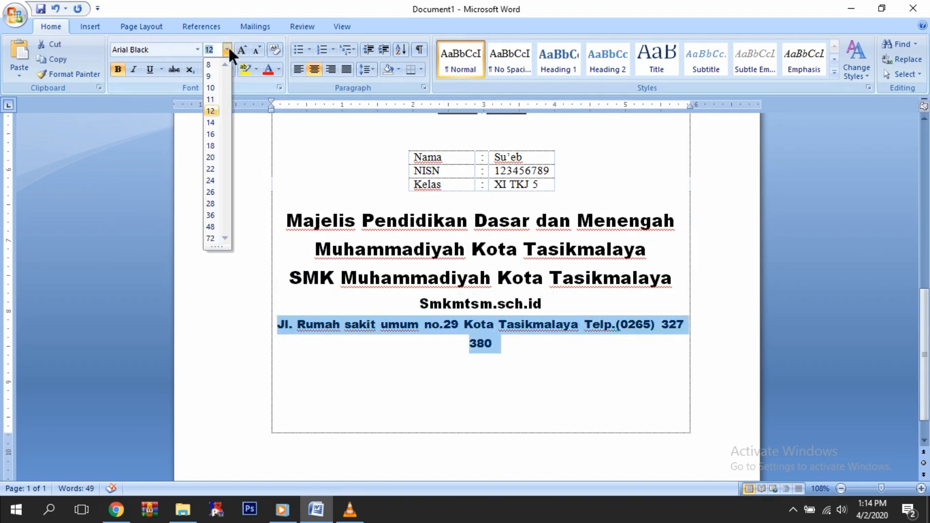
click(214, 88)
click(558, 305)
scroll(561, 303, up, 3)
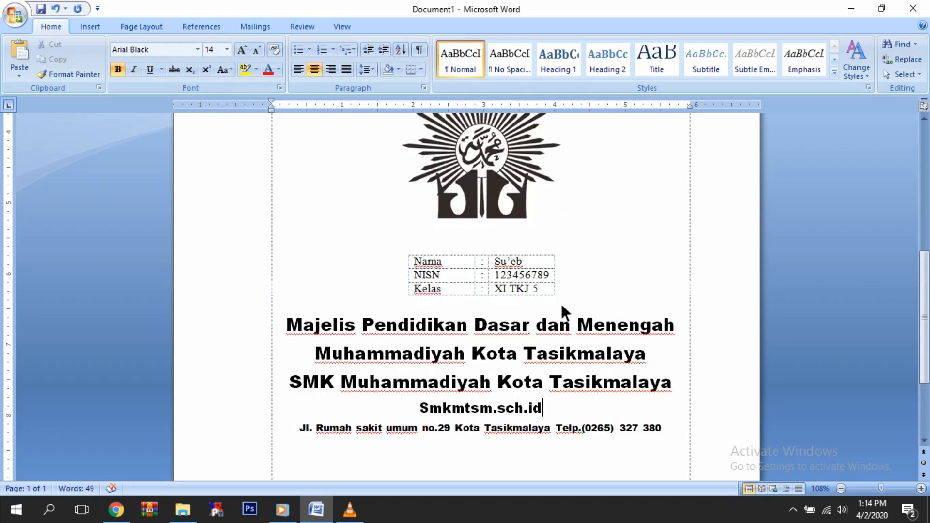
Add two blank lines below the Nama/NISN/Kelas table.
scroll(576, 298, up, 6)
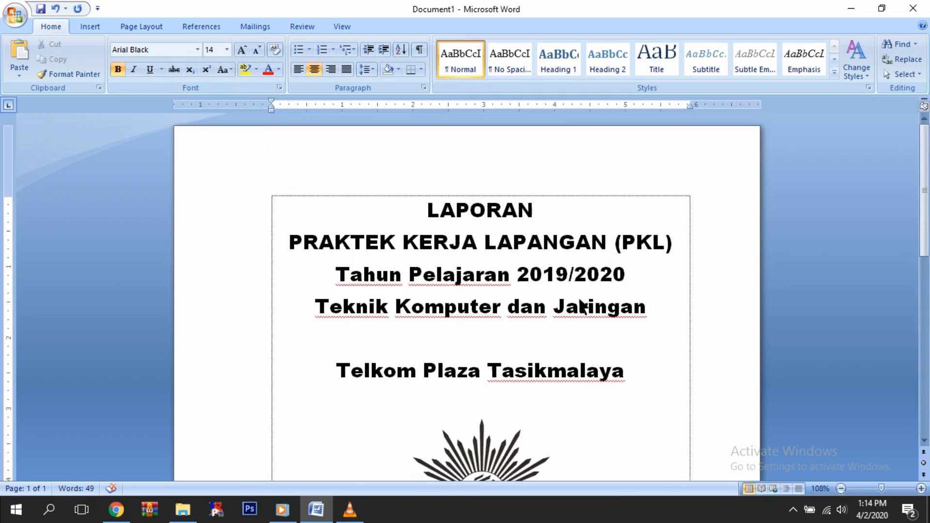
scroll(582, 306, down, 8)
scroll(581, 306, up, 6)
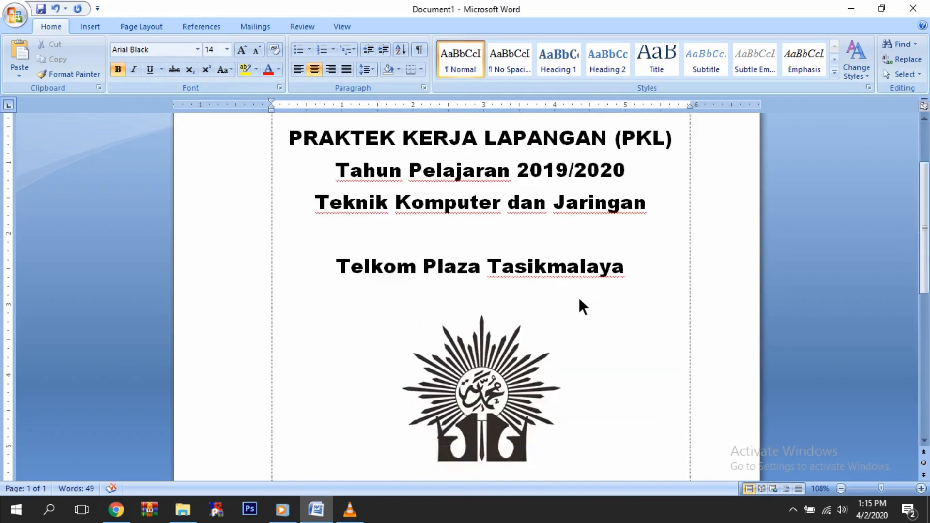
scroll(584, 293, down, 5)
scroll(584, 293, up, 4)
scroll(584, 293, down, 10)
scroll(581, 292, up, 5)
scroll(582, 293, down, 8)
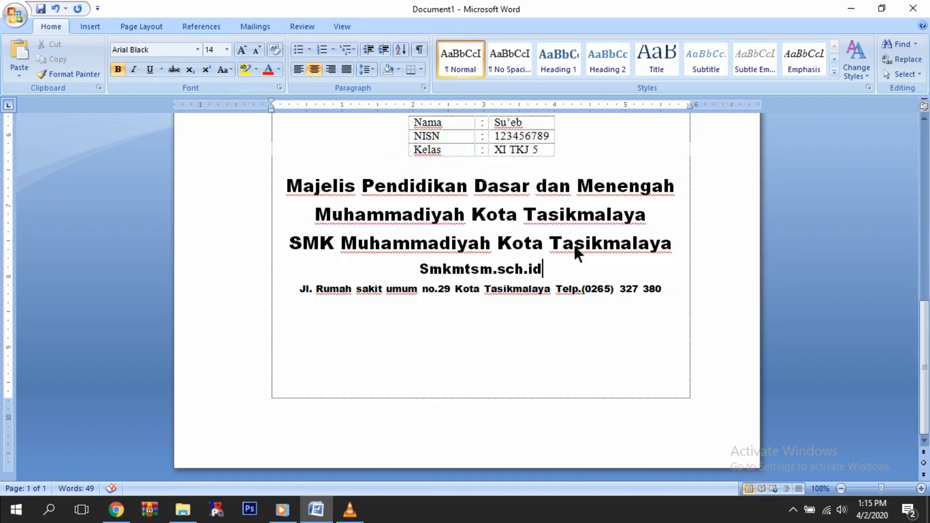
scroll(567, 240, up, 2)
click(537, 241)
key(Return)
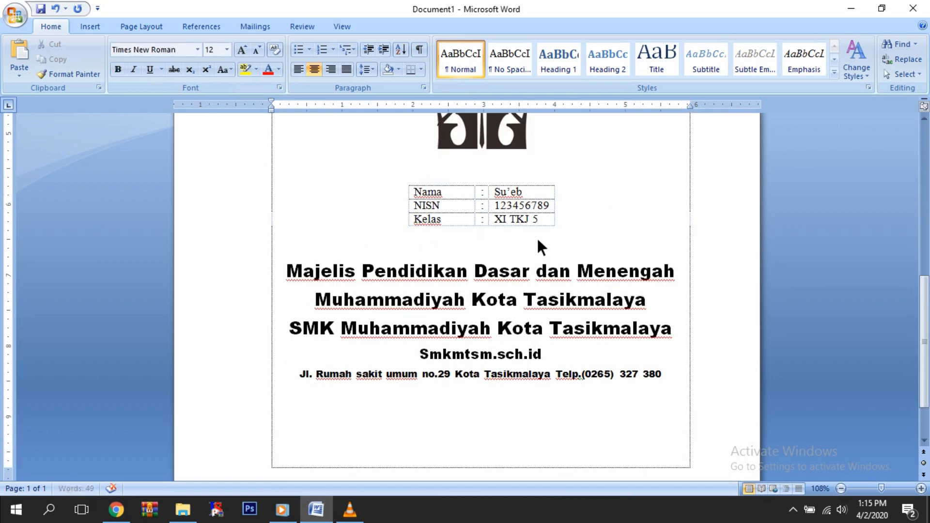
key(Return)
Add a blank line between the logo and the table.
scroll(538, 240, down, 3)
scroll(538, 233, up, 6)
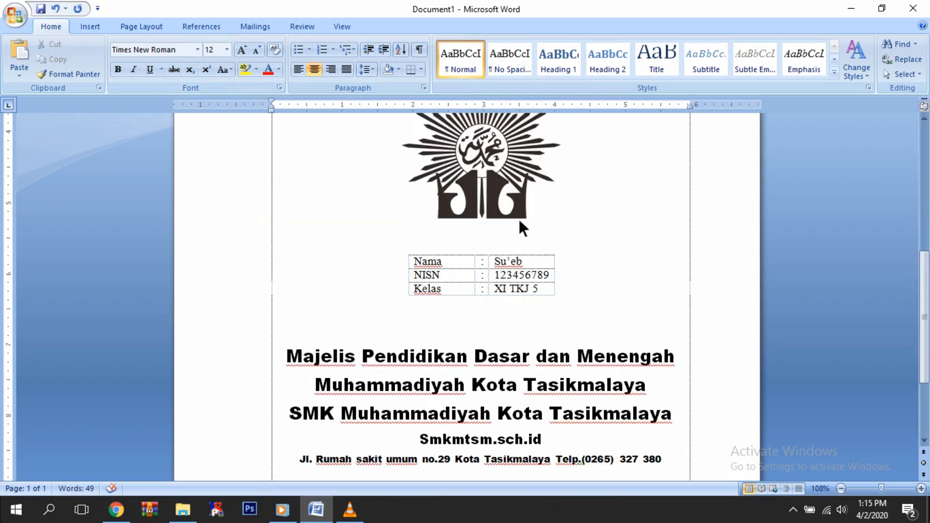
click(516, 232)
key(Return)
key(Return)
scroll(516, 237, down, 3)
scroll(518, 239, up, 6)
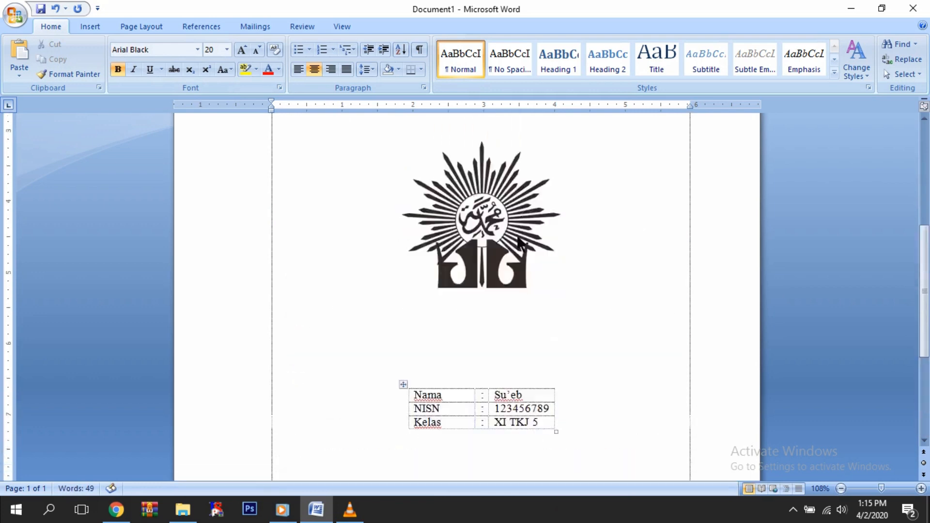
scroll(518, 241, up, 6)
scroll(518, 240, down, 10)
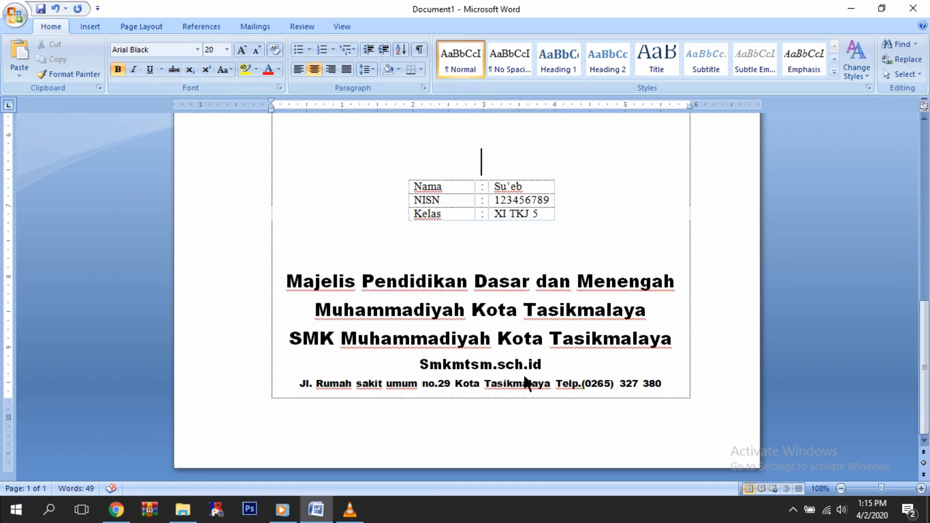
scroll(525, 371, up, 9)
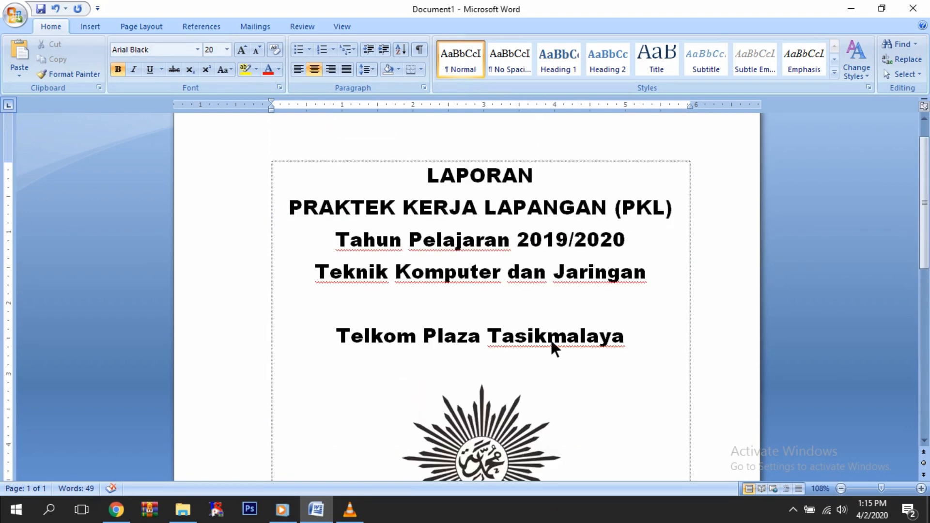
scroll(562, 322, down, 1)
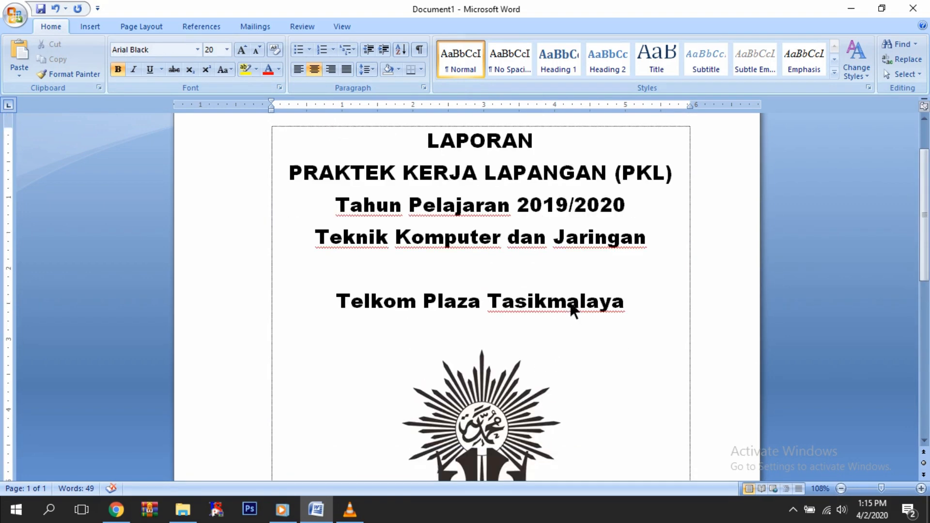
scroll(522, 275, down, 2)
scroll(526, 284, up, 4)
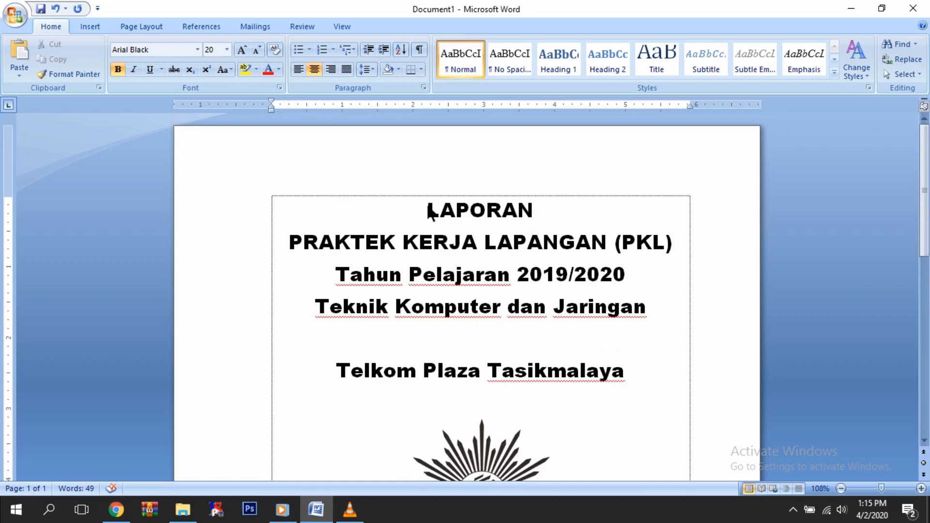
Give the four title lines, LAPORAN to Teknik Komputer dan Jaringan, 1.5 line spacing.
drag(428, 209, 640, 313)
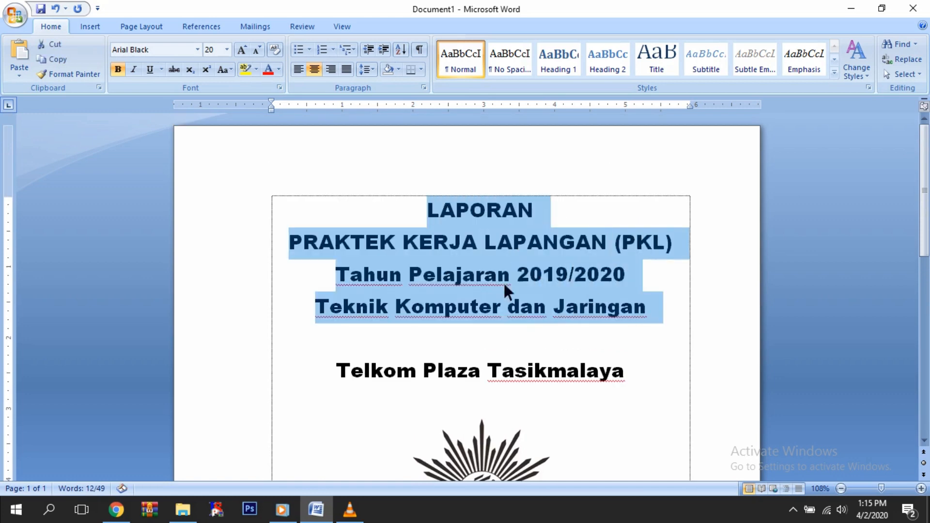
right_click(477, 252)
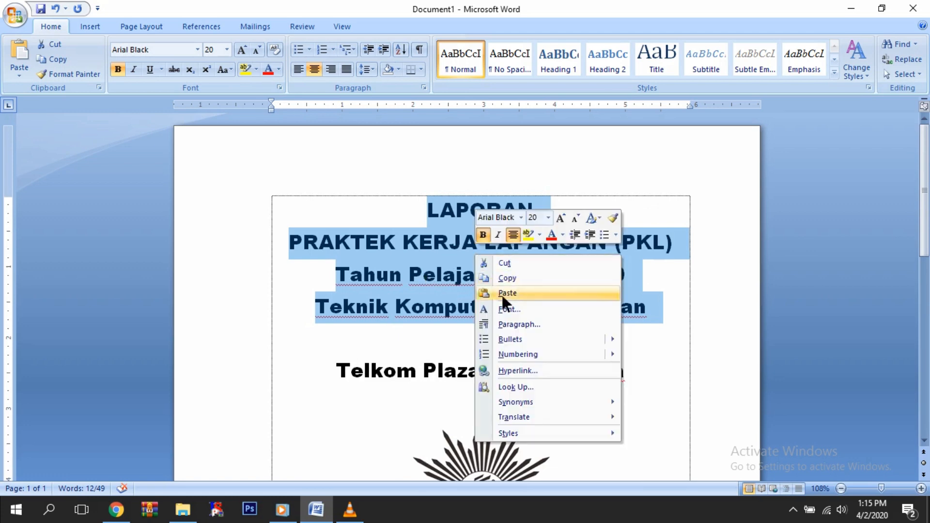
click(536, 324)
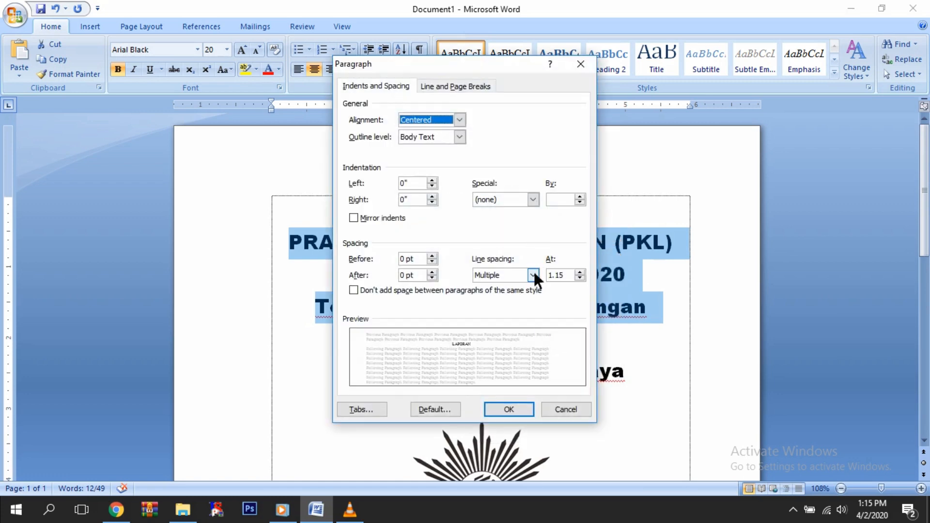
click(533, 275)
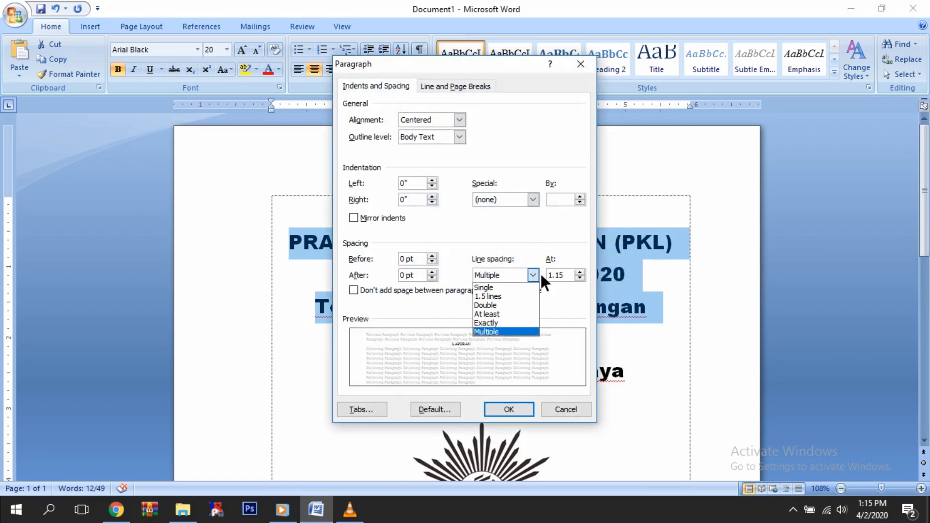
click(507, 297)
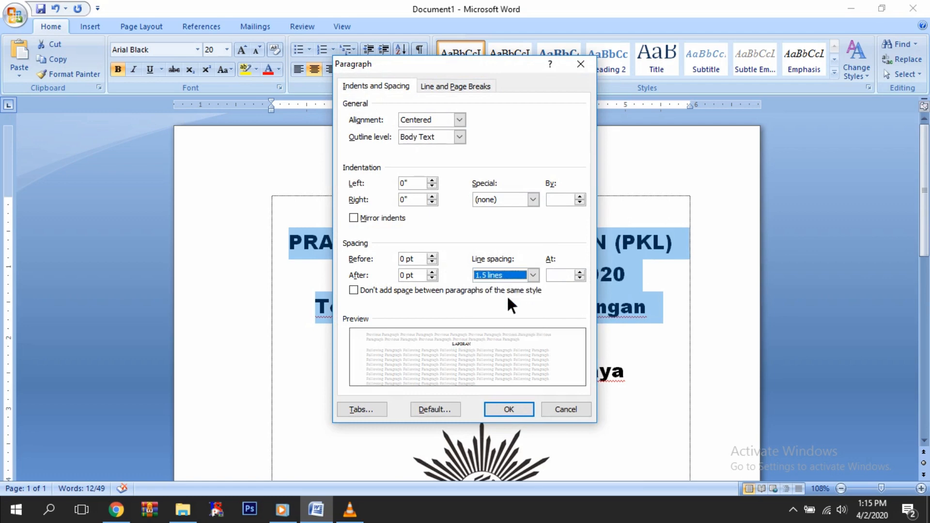
click(508, 407)
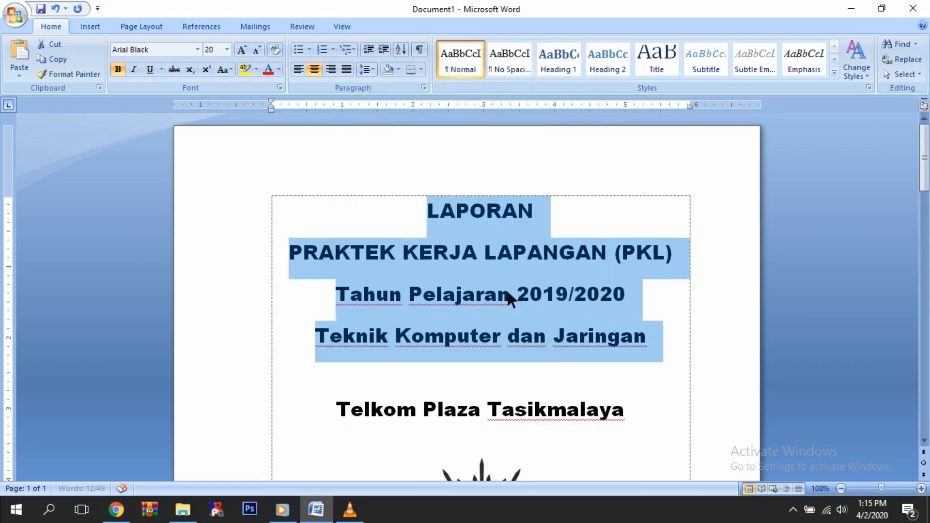
Change the title lines' line spacing from 1.5 to Single.
right_click(501, 263)
click(548, 335)
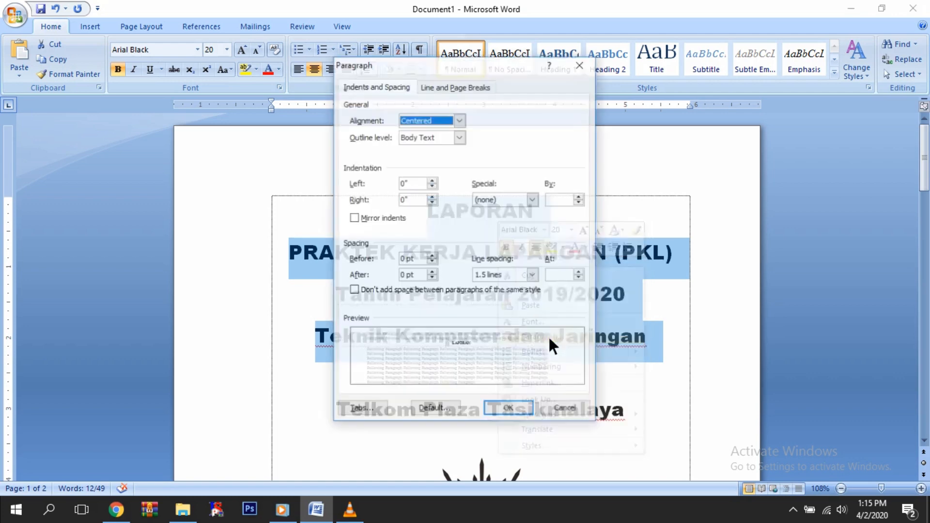
click(533, 275)
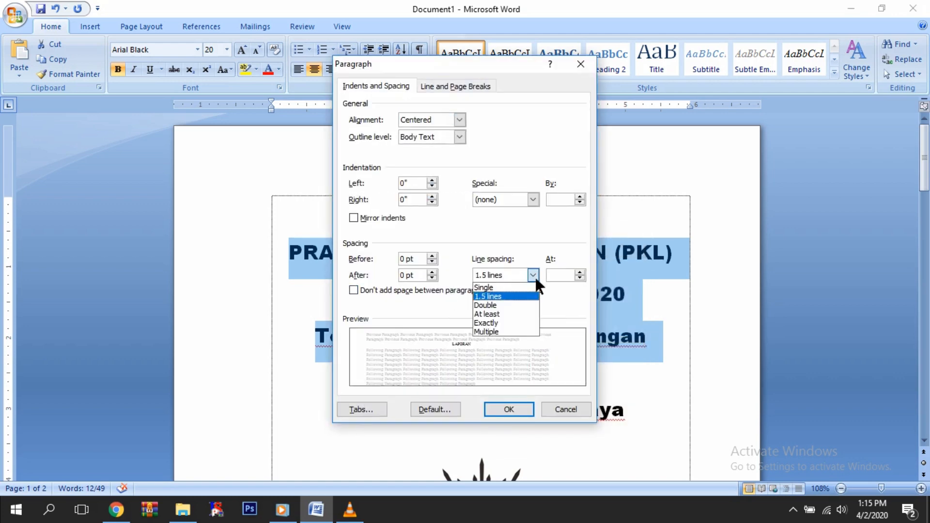
click(507, 286)
click(509, 410)
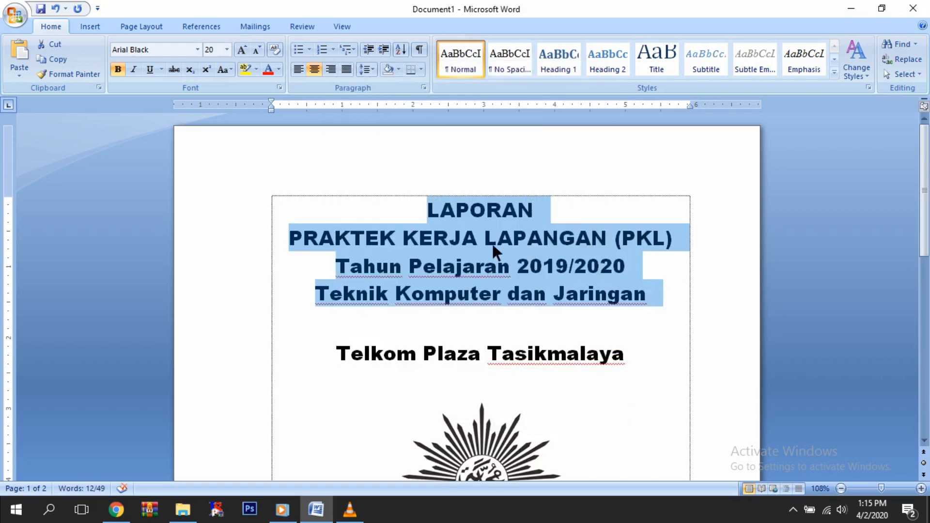
click(492, 243)
scroll(499, 253, down, 1)
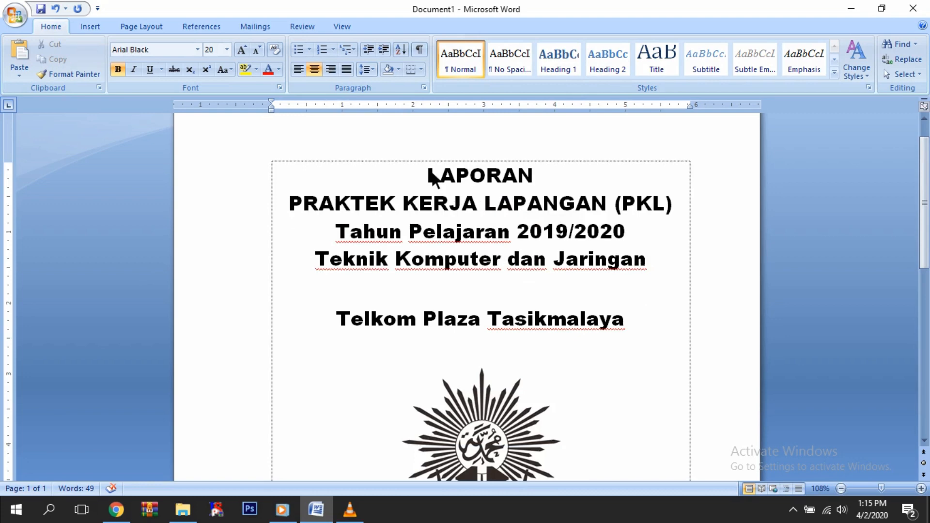
drag(428, 172, 616, 277)
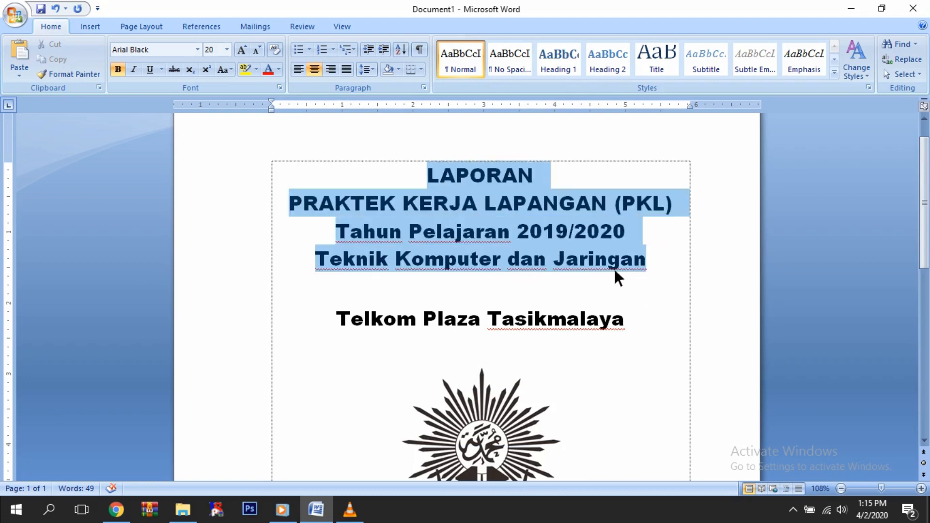
click(499, 225)
scroll(641, 254, down, 2)
click(547, 219)
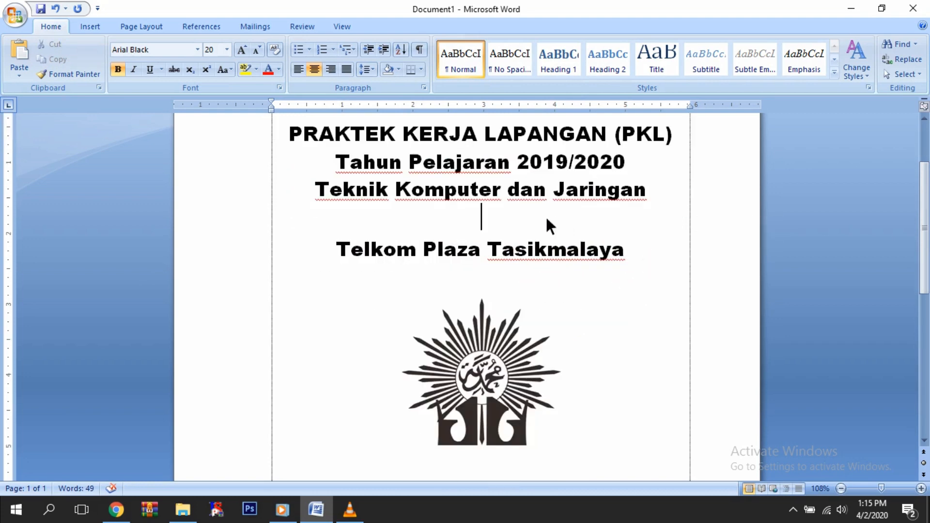
scroll(542, 219, up, 3)
scroll(542, 219, down, 5)
Apply Single line spacing to the five footer lines from Majelis Pendidikan to the address.
scroll(542, 219, down, 10)
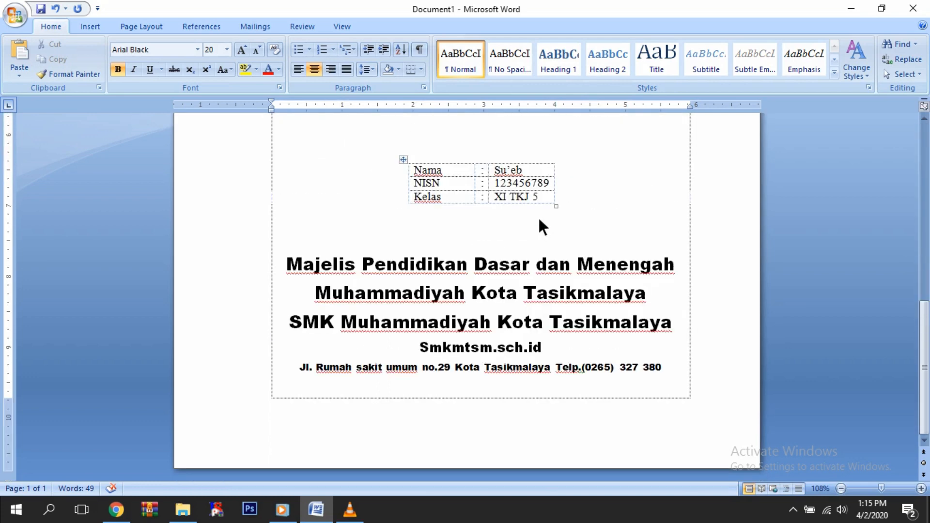
drag(290, 264, 665, 368)
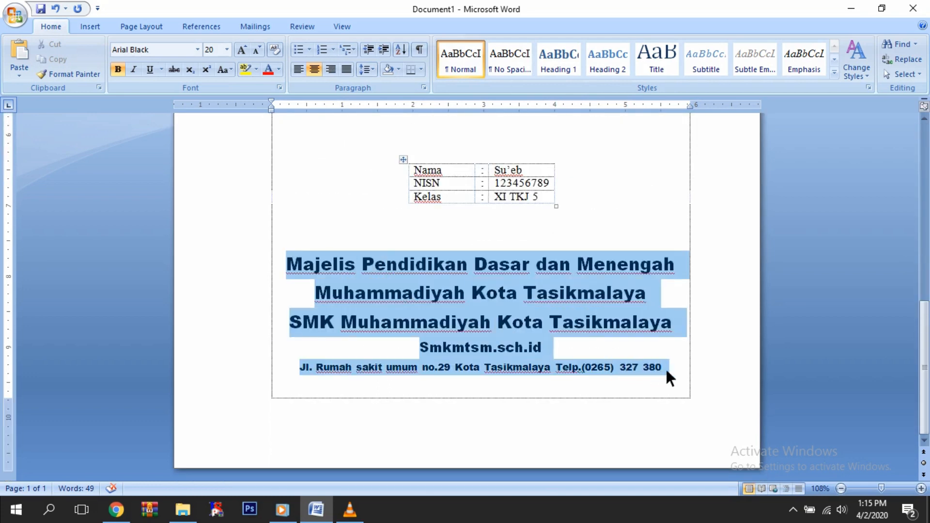
right_click(452, 280)
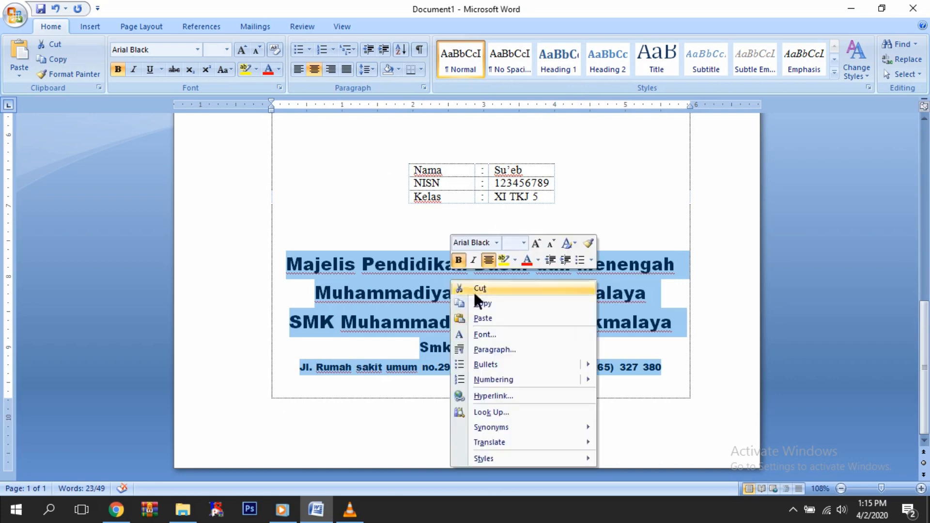
click(516, 351)
click(533, 275)
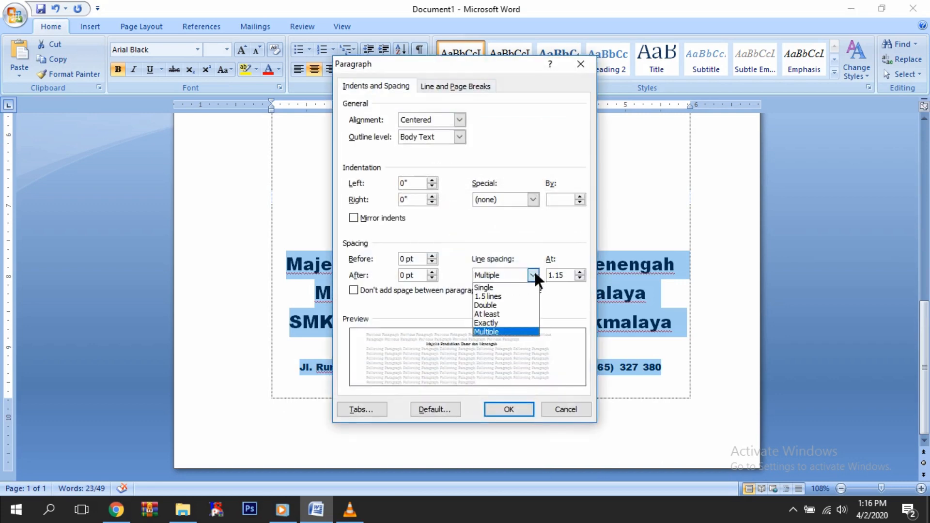
click(526, 292)
click(526, 409)
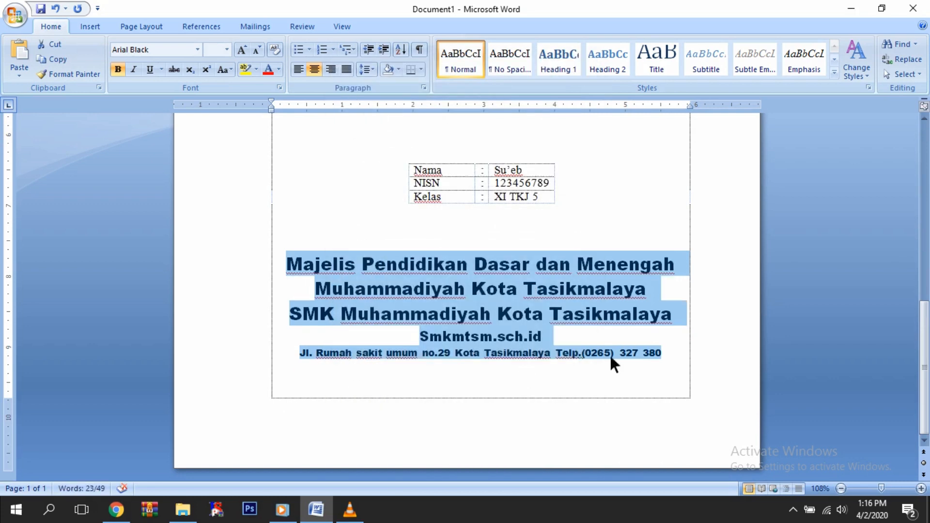
click(616, 336)
scroll(614, 332, up, 5)
Make the Nama/NISN/Kelas table text bold.
click(563, 312)
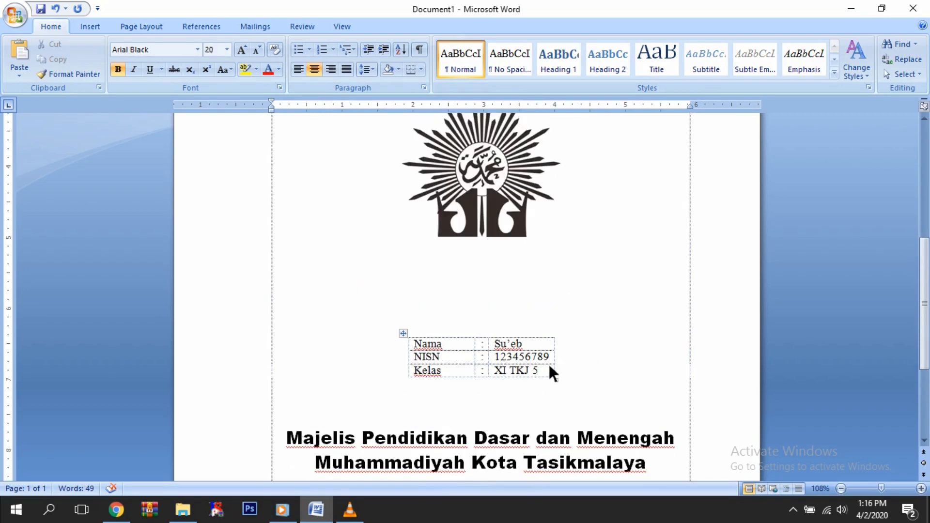
click(403, 333)
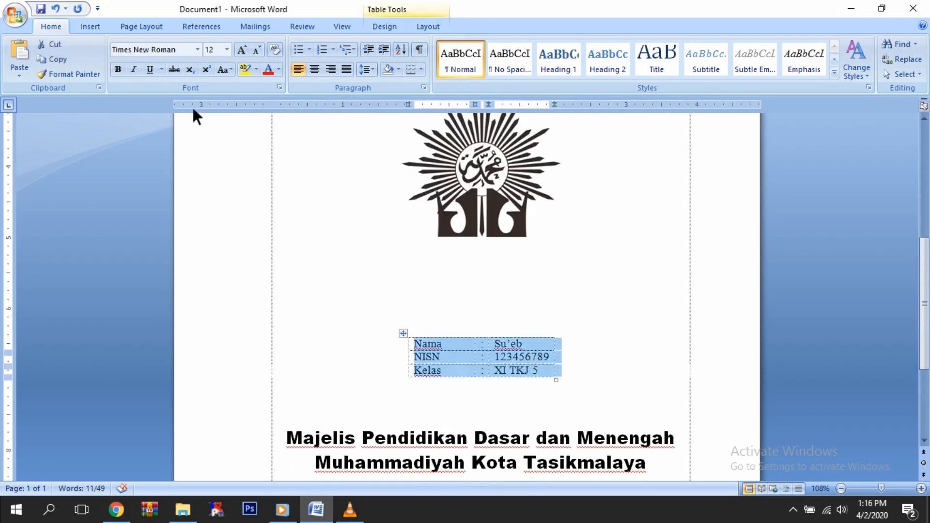
click(121, 69)
click(475, 280)
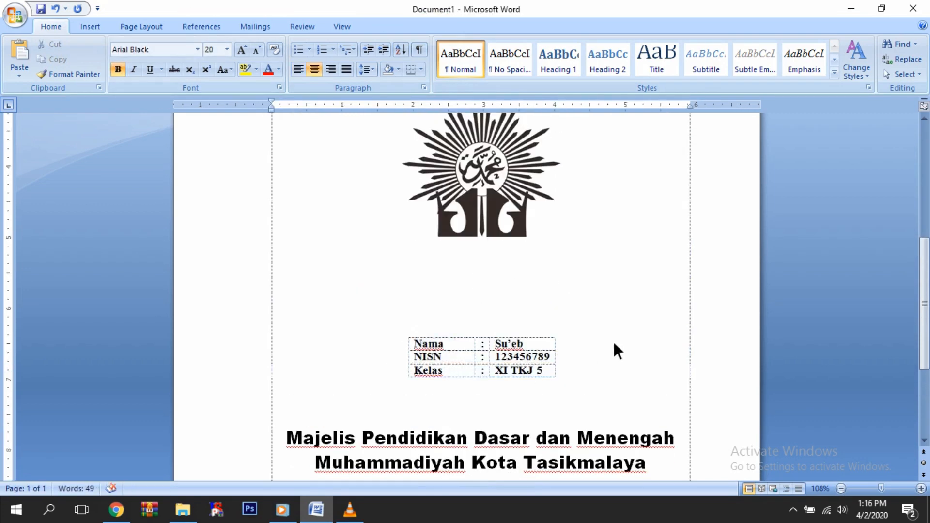
Insert blank lines between the table and the Majelis Pendidikan footer block.
scroll(612, 340, down, 5)
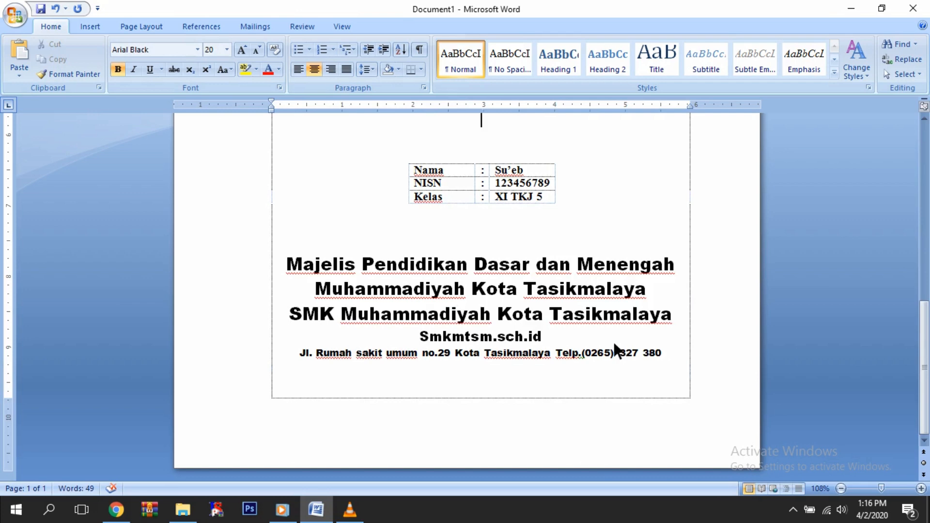
click(519, 237)
scroll(518, 237, up, 3)
key(Return)
scroll(519, 237, down, 2)
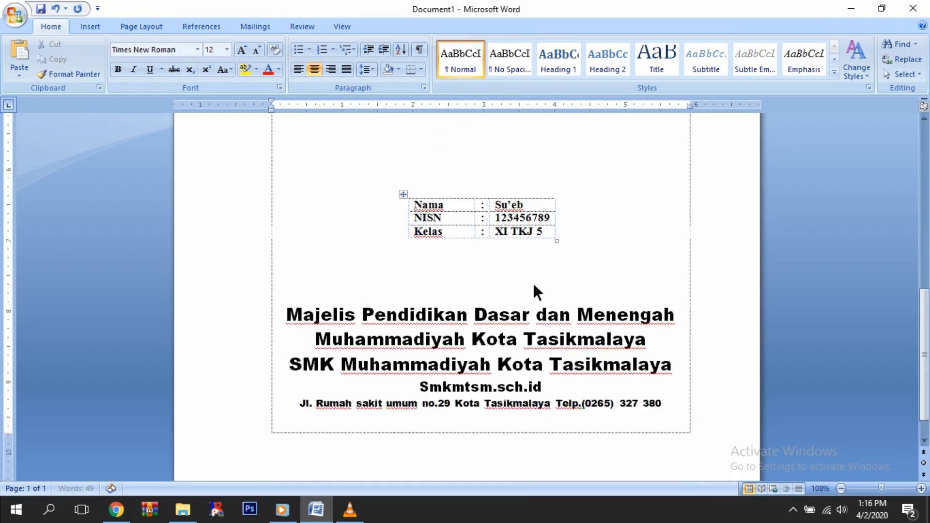
scroll(533, 286, down, 1)
key(Return)
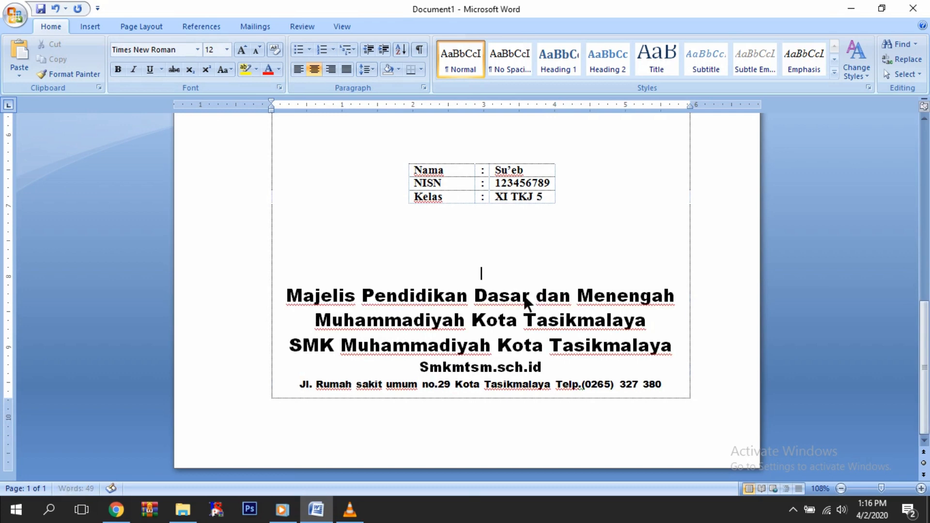
scroll(527, 302, up, 11)
scroll(529, 302, down, 3)
scroll(530, 302, up, 4)
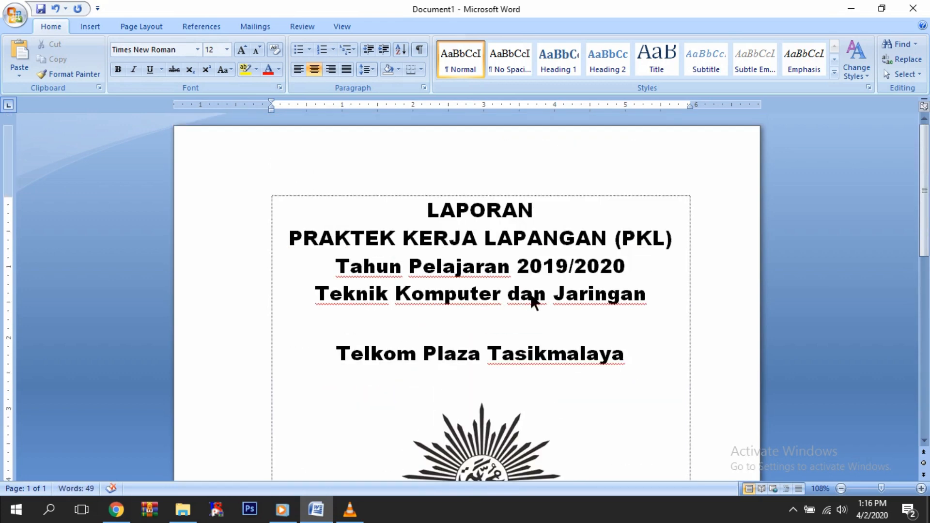
click(6, 11)
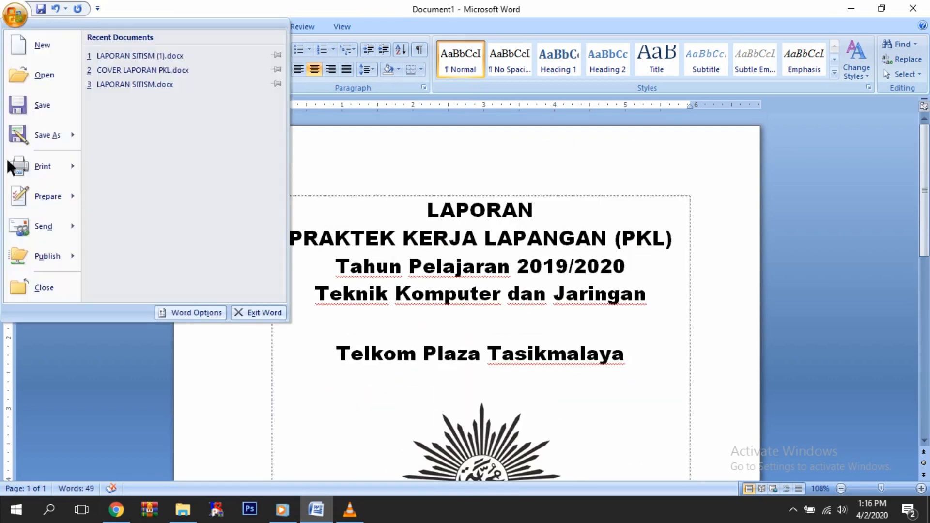
mouse_move(73, 164)
click(135, 148)
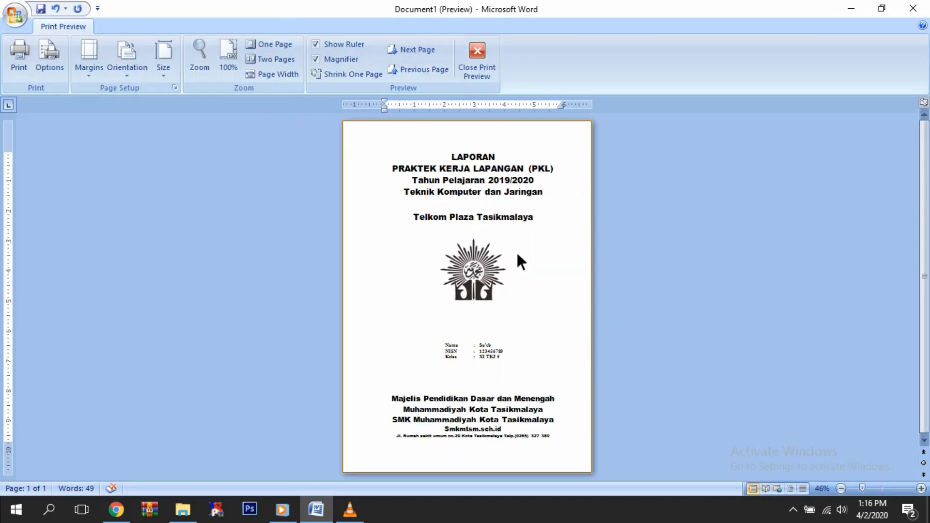
click(484, 65)
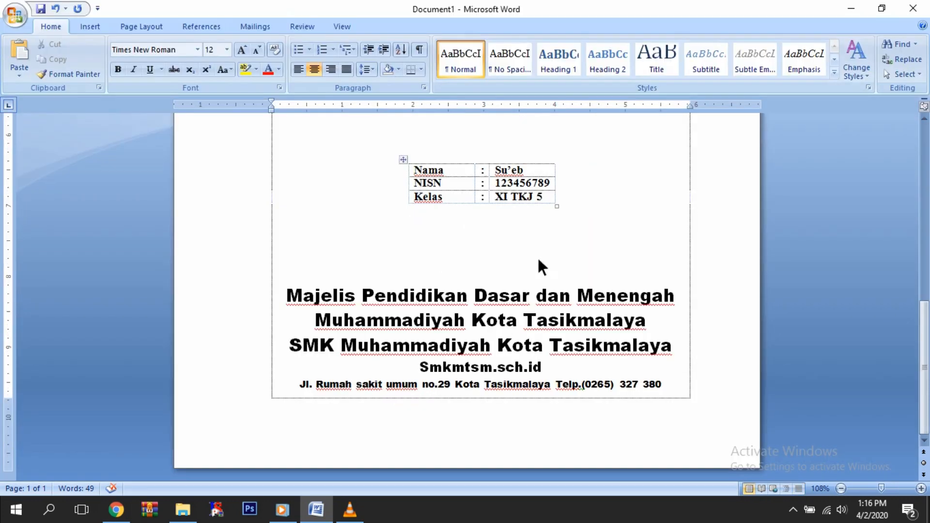
scroll(550, 258, up, 4)
click(557, 264)
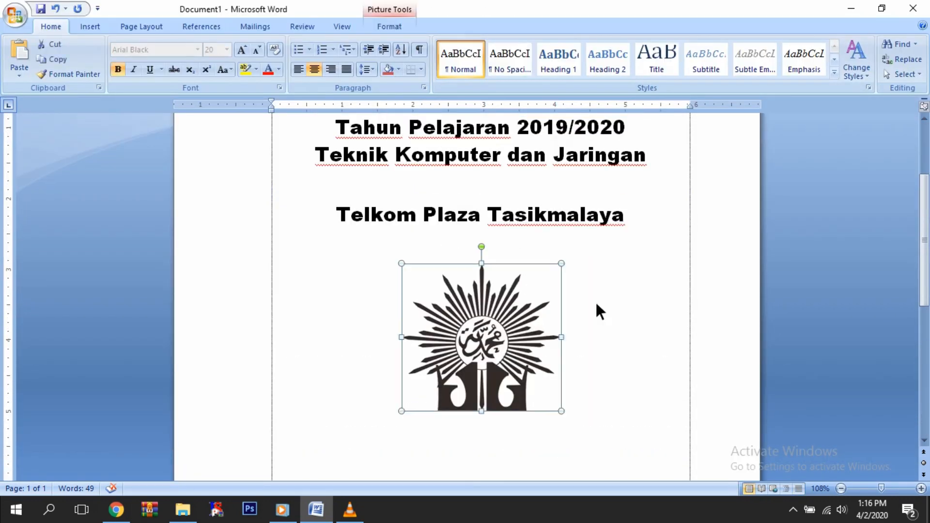
click(685, 288)
scroll(682, 289, up, 4)
scroll(675, 291, down, 2)
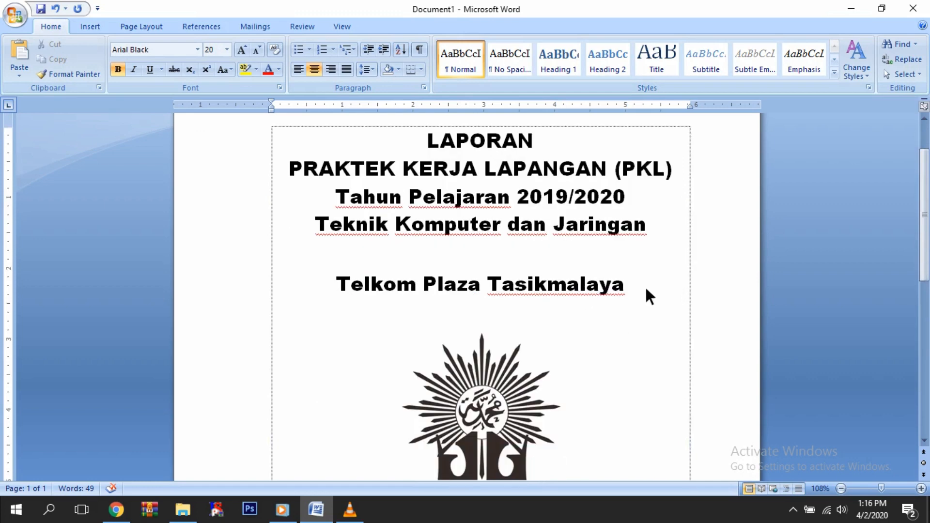
click(611, 251)
click(528, 359)
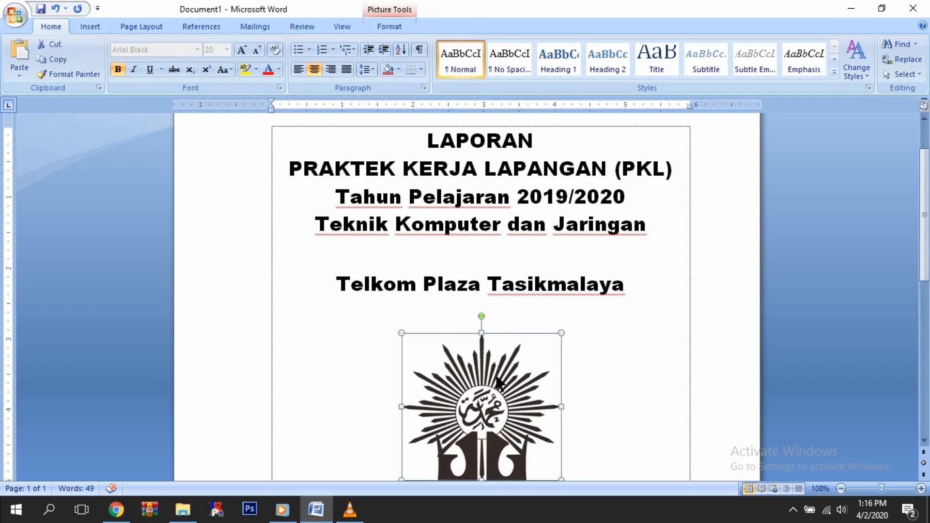
click(500, 315)
click(498, 262)
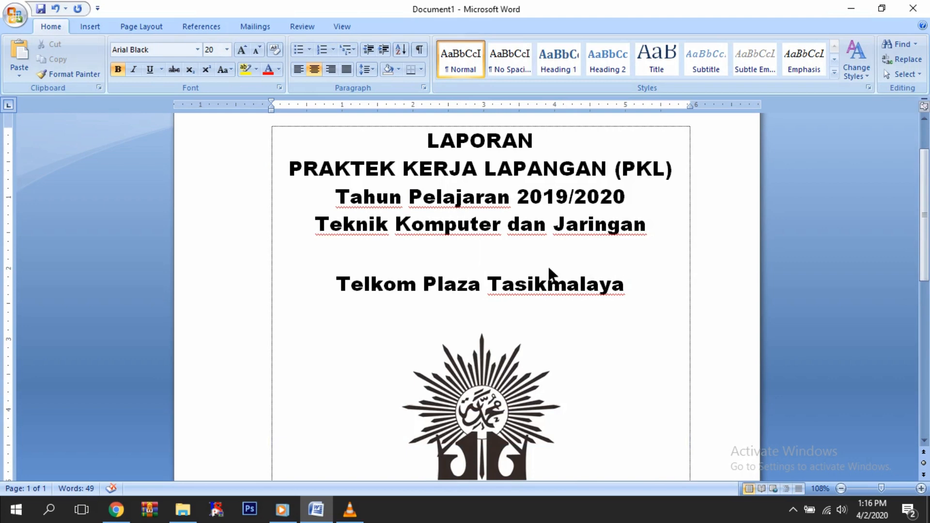
scroll(549, 269, up, 1)
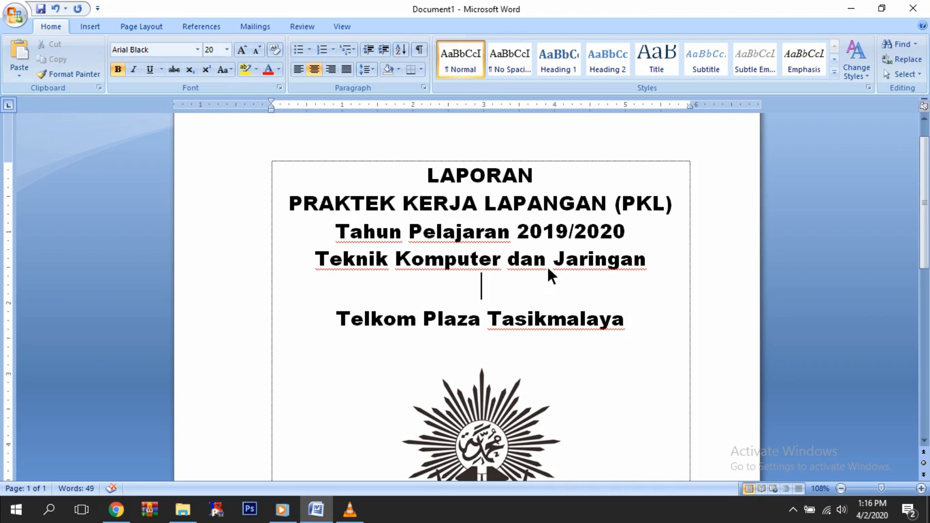
scroll(549, 270, down, 1)
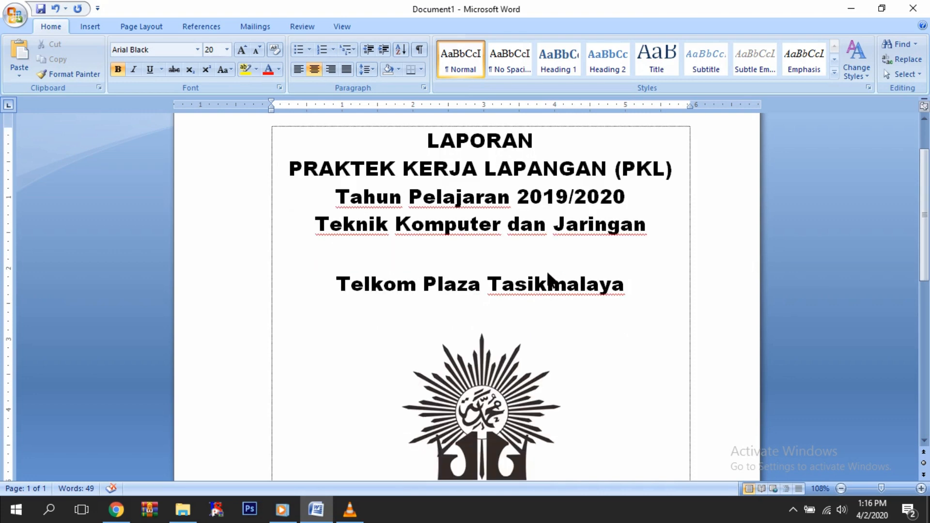
scroll(547, 274, down, 2)
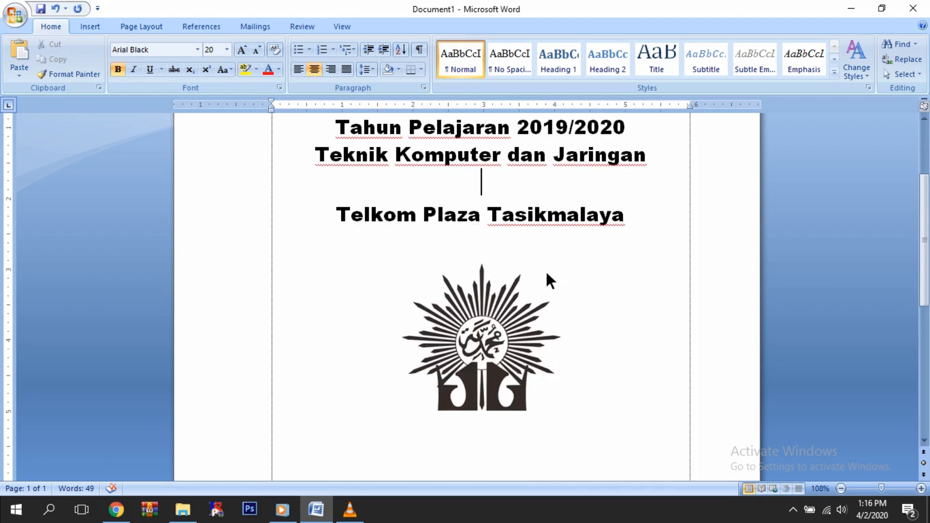
click(532, 273)
scroll(532, 273, up, 2)
click(535, 268)
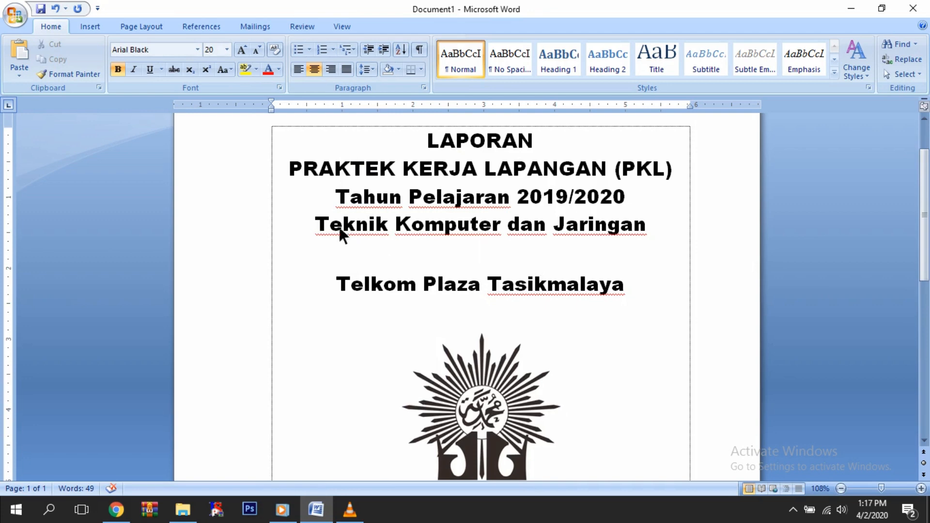
drag(316, 226, 635, 232)
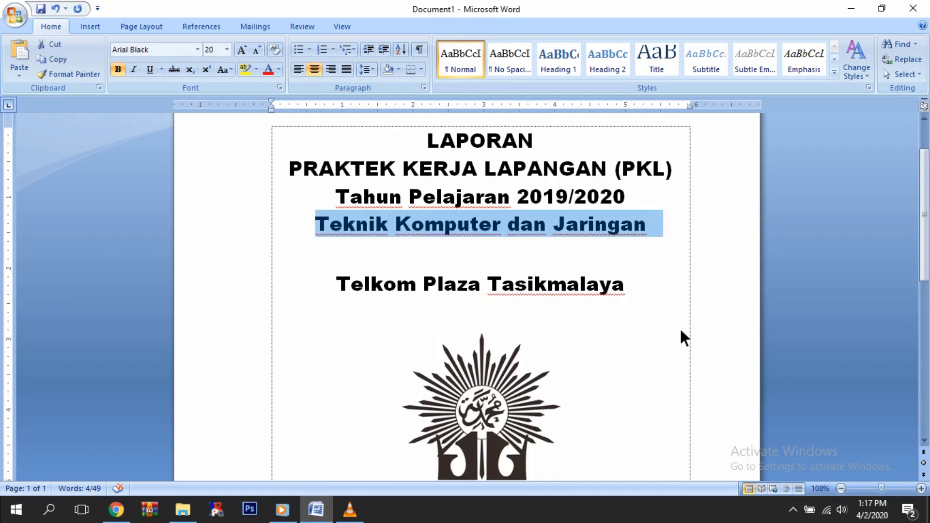
text(Teknik)
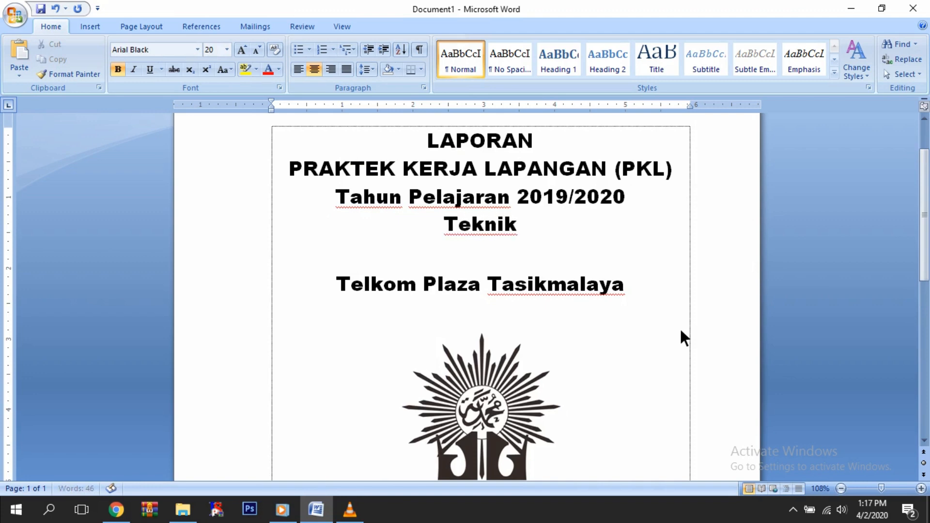
text( Kendaraan)
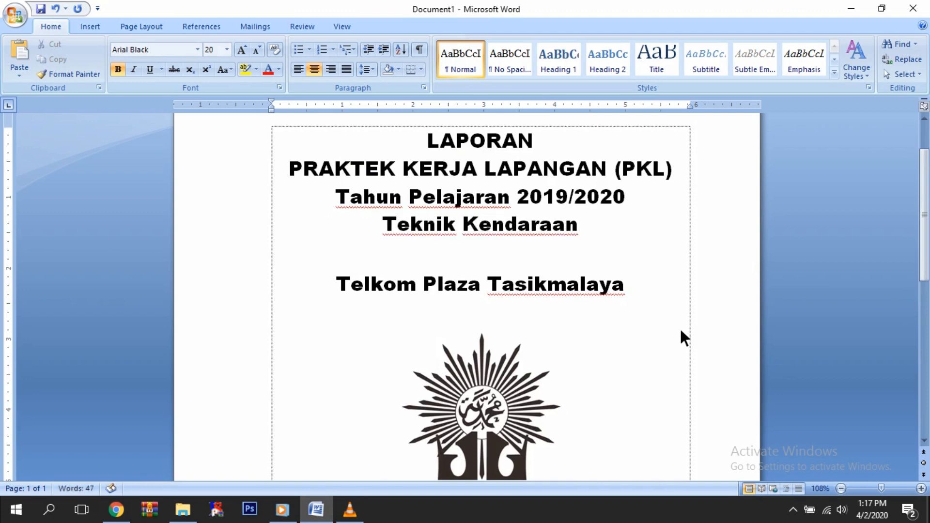
text( Ringan)
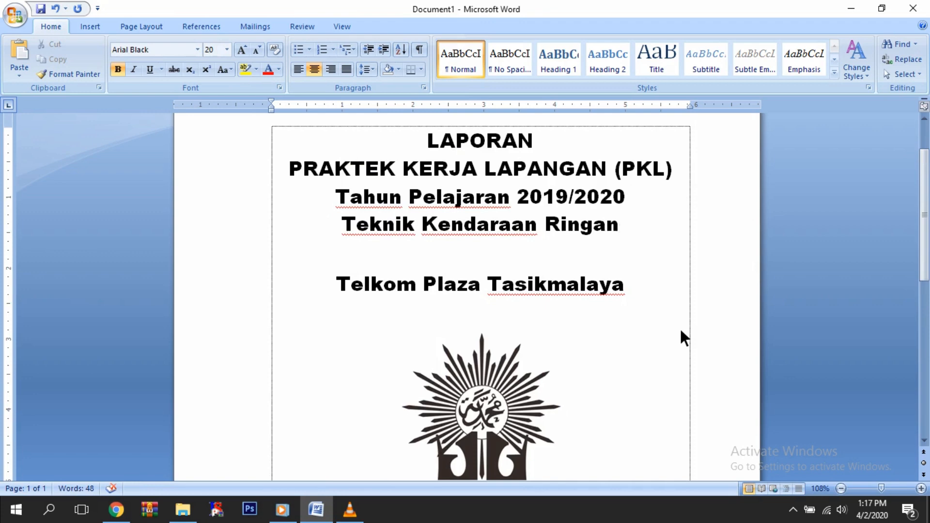
key(ctrl+z)
click(653, 277)
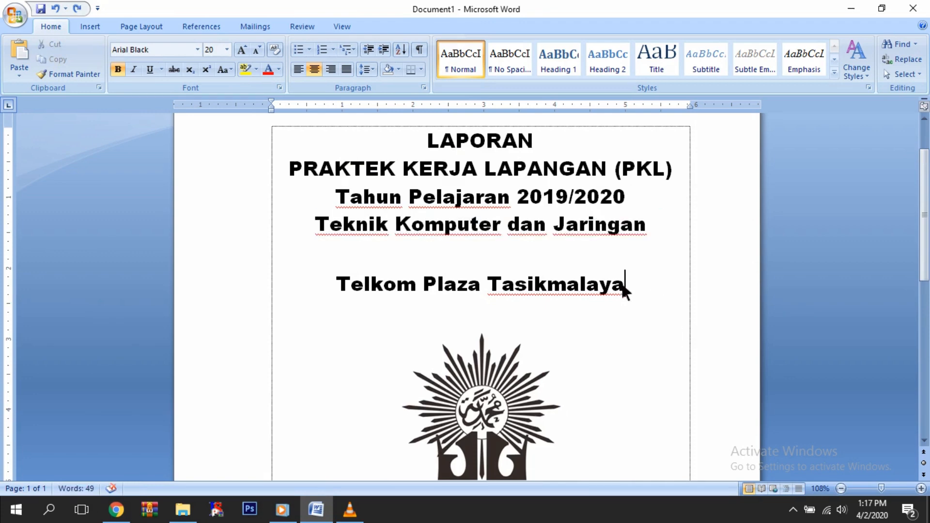
drag(624, 287, 344, 287)
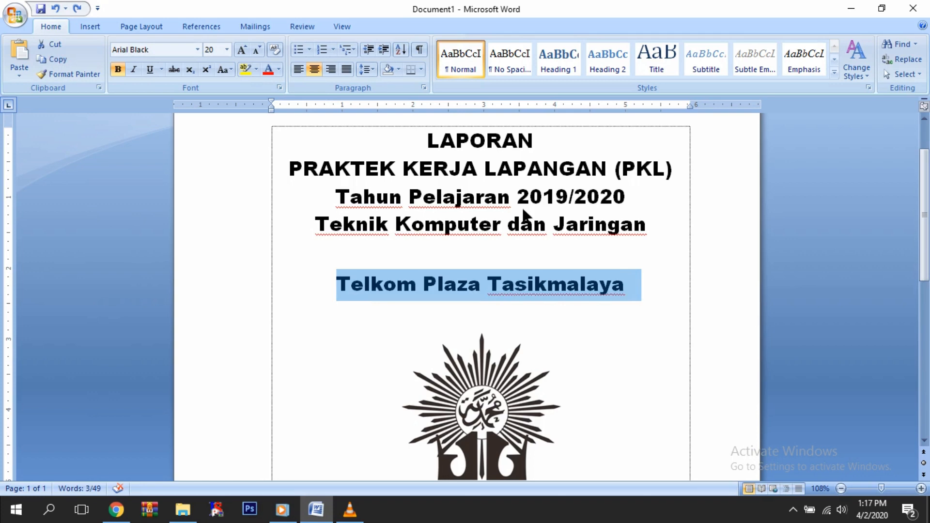
click(523, 248)
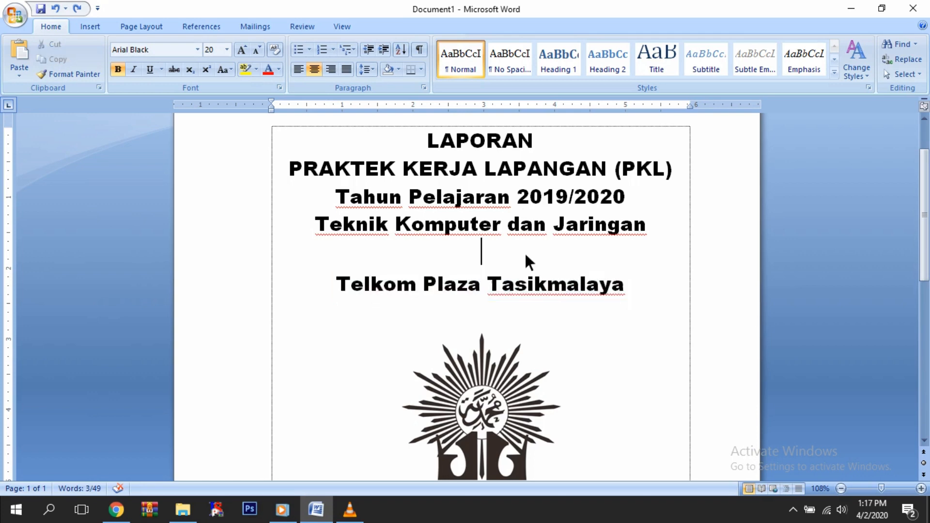
scroll(526, 254, down, 5)
scroll(577, 248, down, 5)
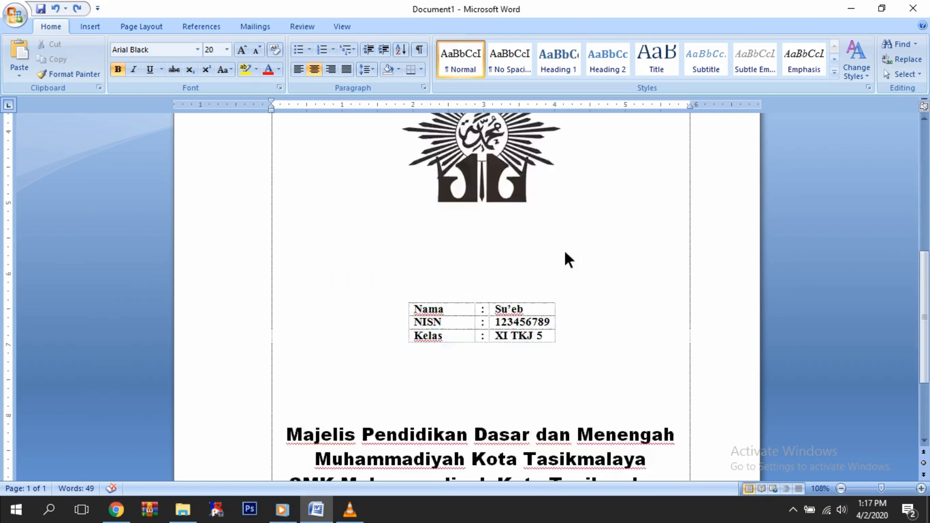
click(508, 306)
scroll(507, 307, down, 2)
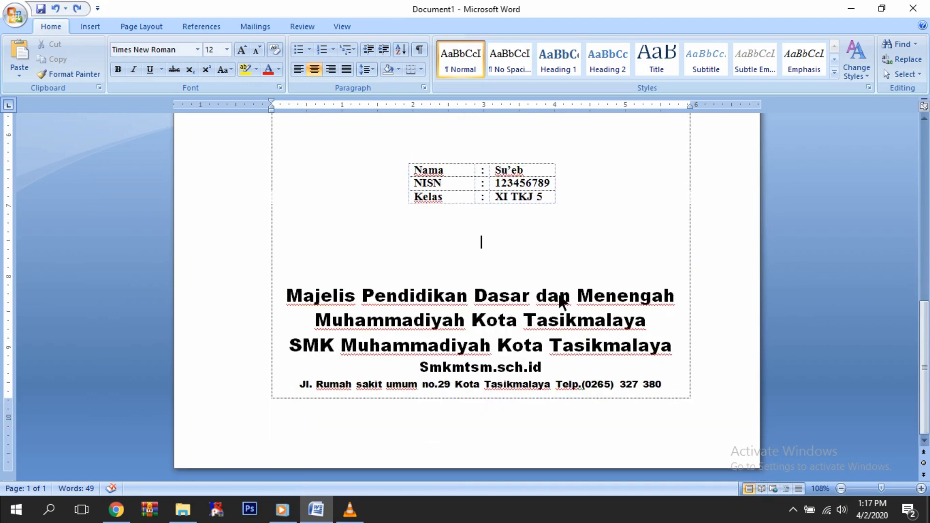
scroll(560, 303, up, 4)
scroll(561, 303, up, 3)
scroll(557, 304, up, 5)
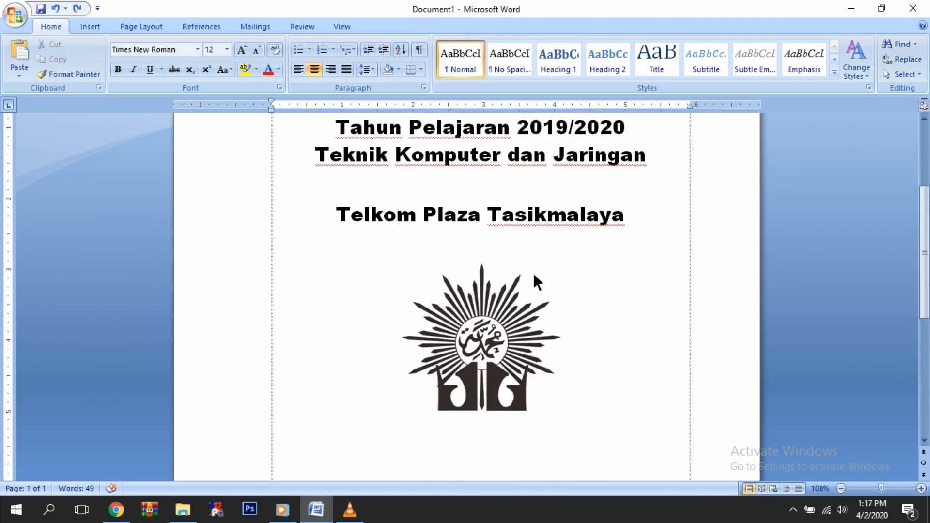
click(518, 284)
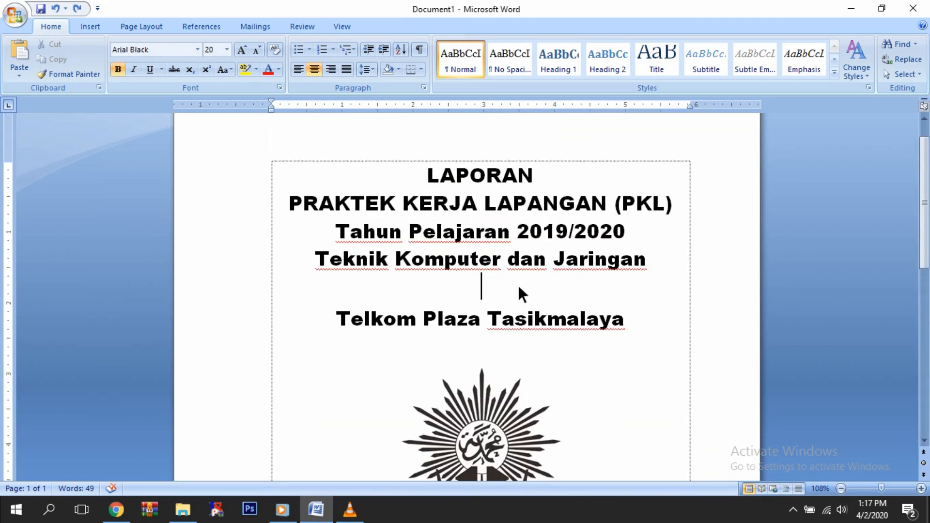
click(544, 175)
scroll(528, 278, down, 3)
click(499, 306)
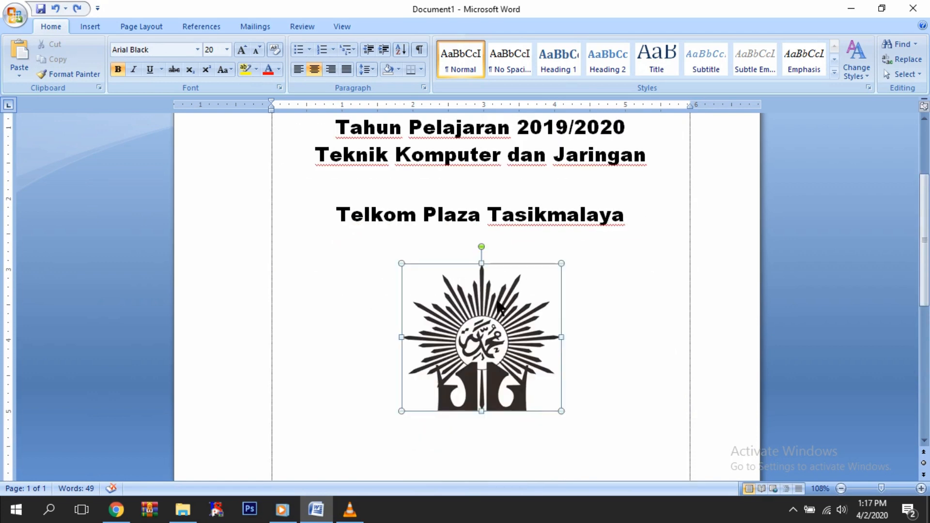
click(655, 245)
scroll(642, 220, down, 3)
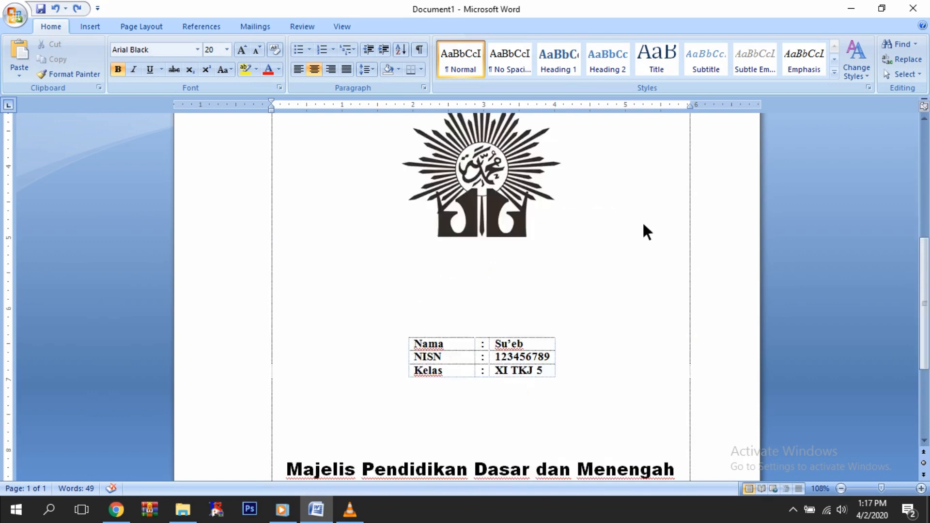
scroll(618, 233, down, 2)
scroll(515, 191, down, 2)
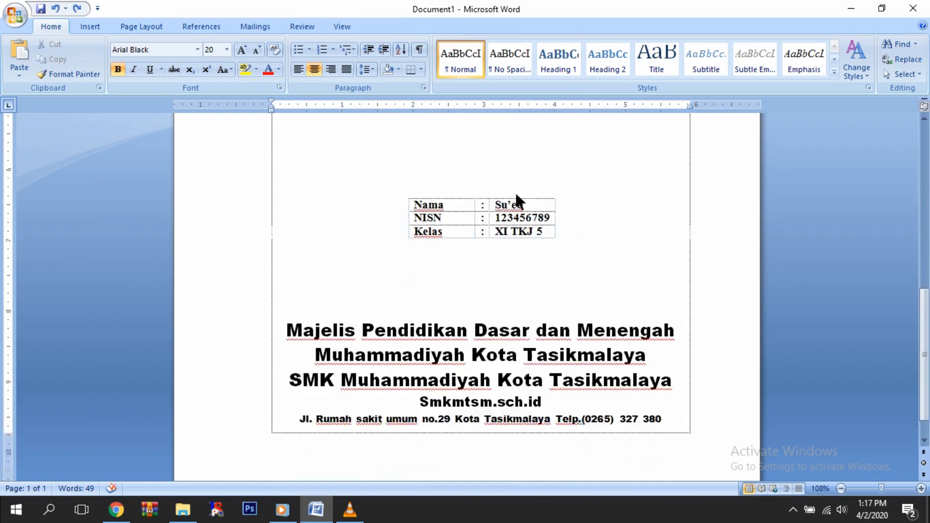
click(477, 243)
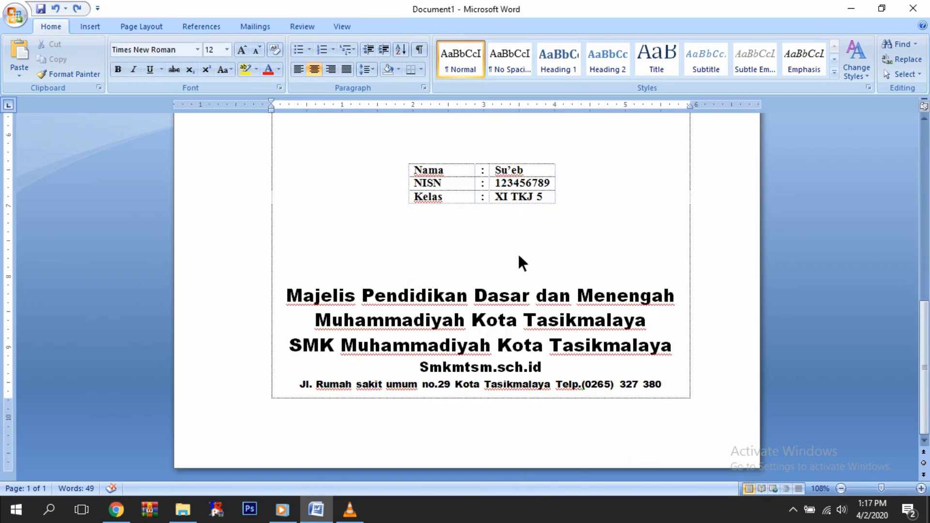
scroll(518, 252, up, 4)
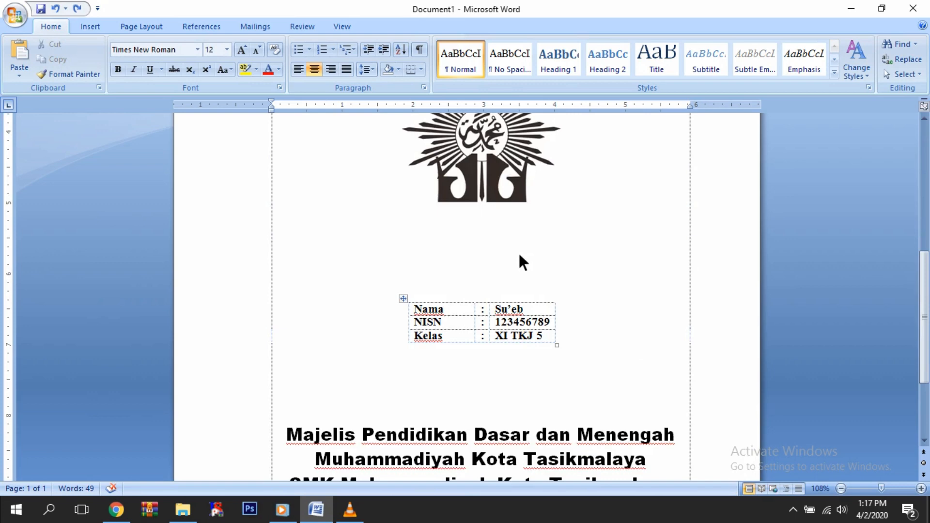
scroll(526, 256, up, 6)
scroll(536, 254, up, 3)
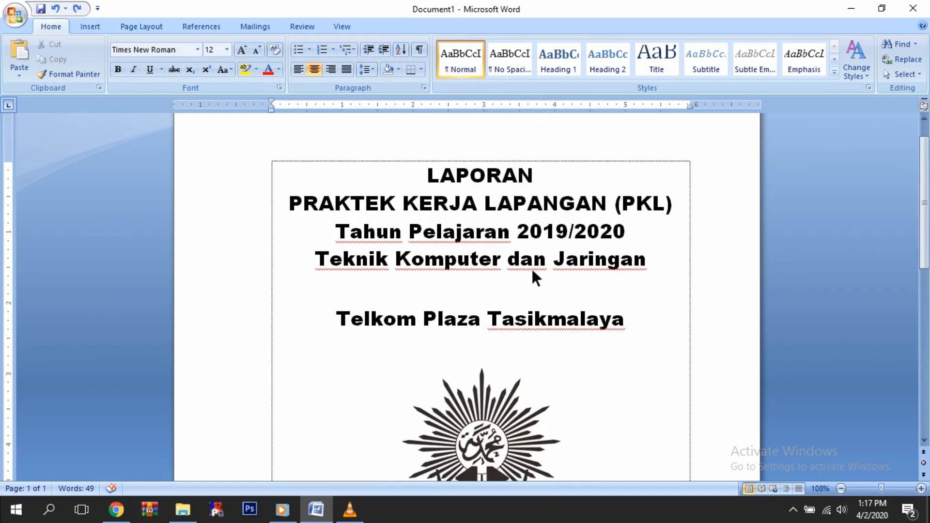
click(350, 509)
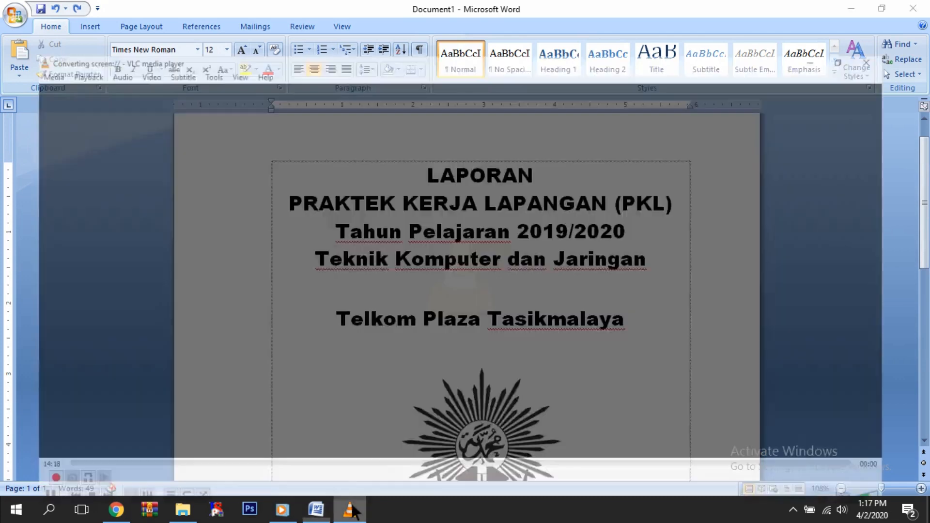